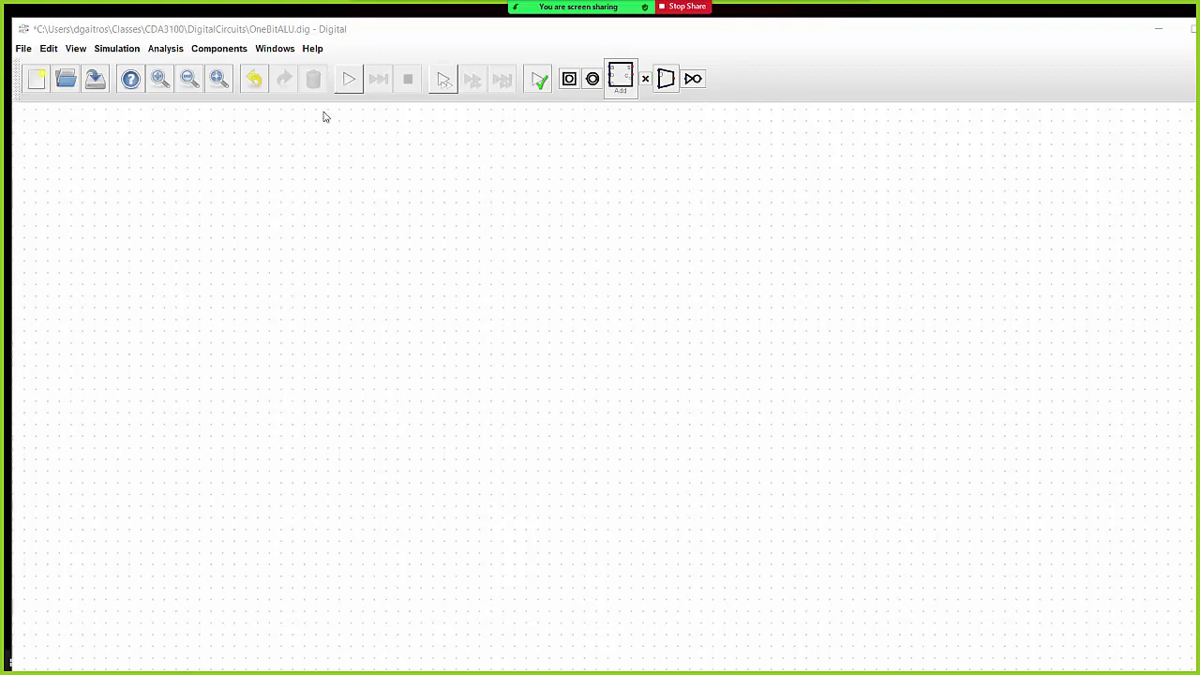
Place an AND gate near the centre of the canvas.
click(212, 52)
mouse_move(212, 67)
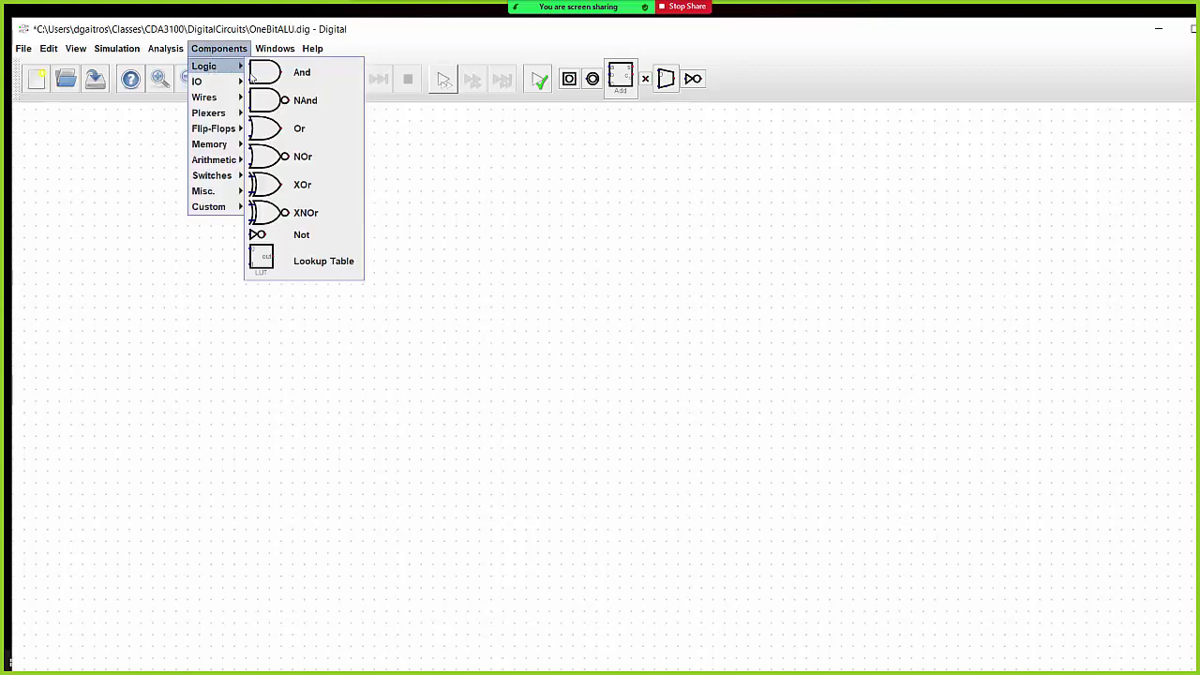
click(272, 75)
click(634, 317)
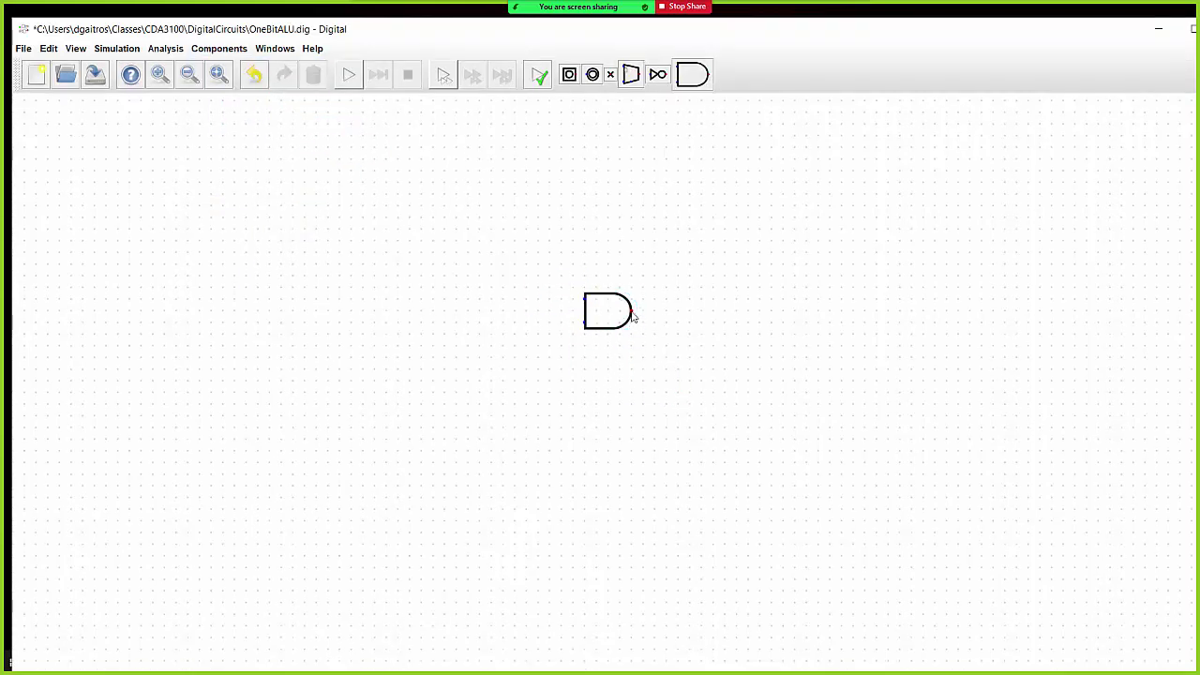
Place an OR gate directly below the AND gate.
click(240, 49)
mouse_move(227, 83)
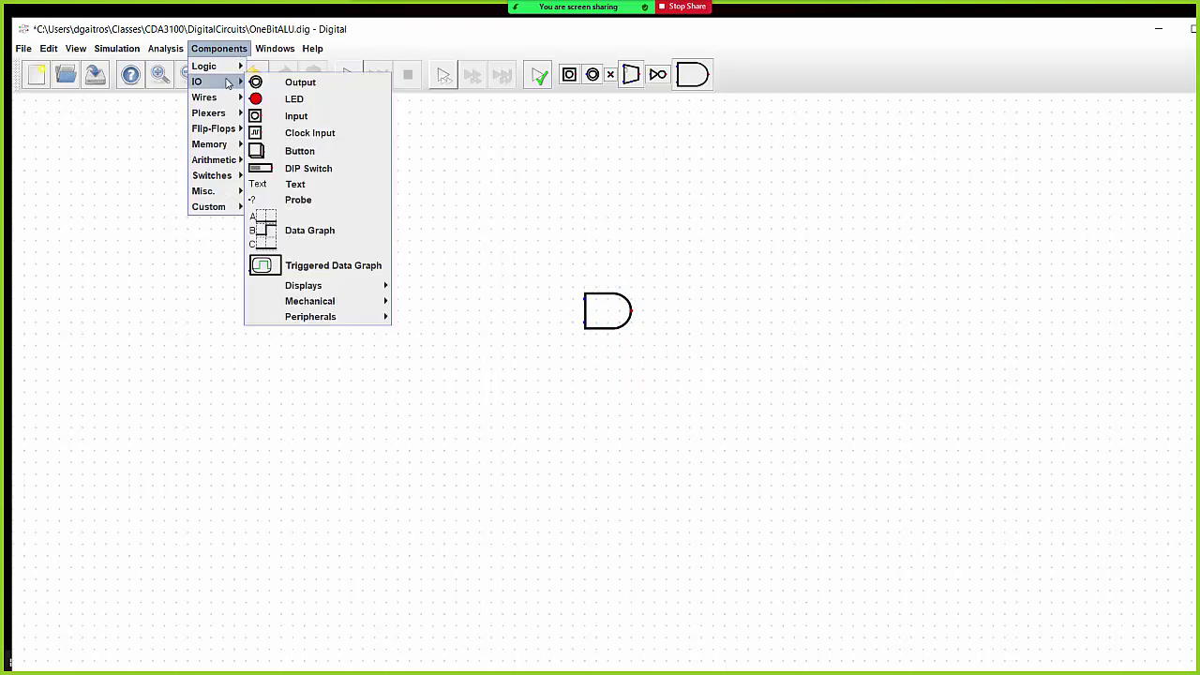
click(302, 127)
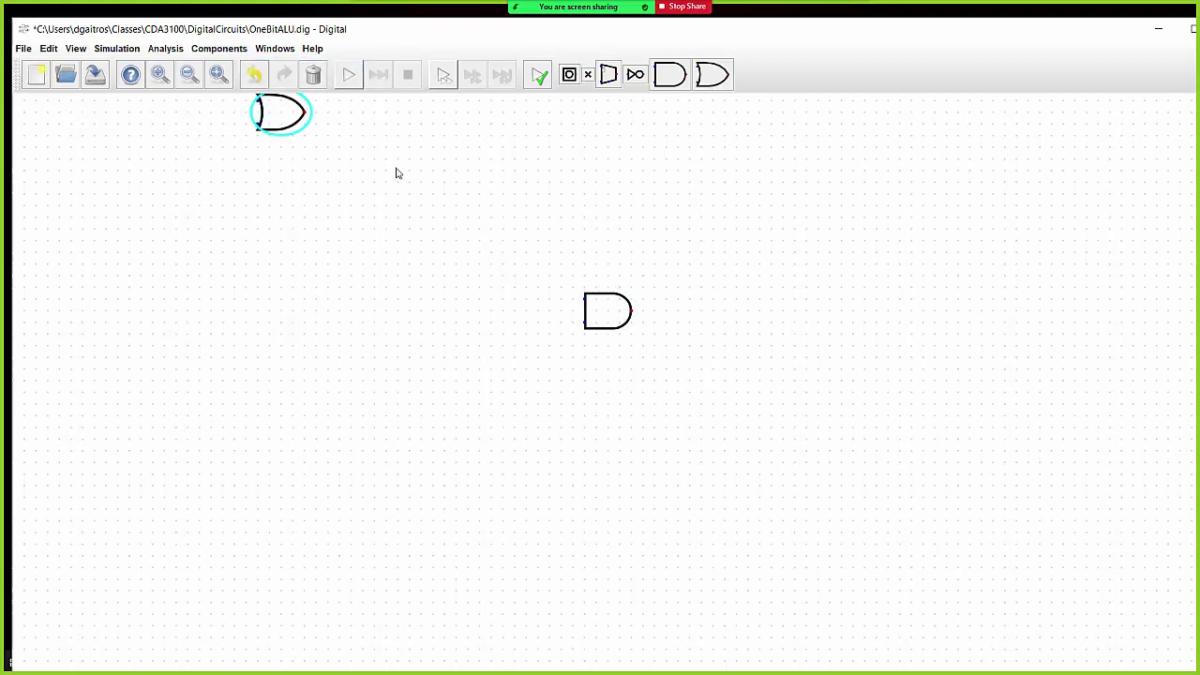
click(633, 395)
Pick the Adder from the Arithmetic components to place next.
click(225, 52)
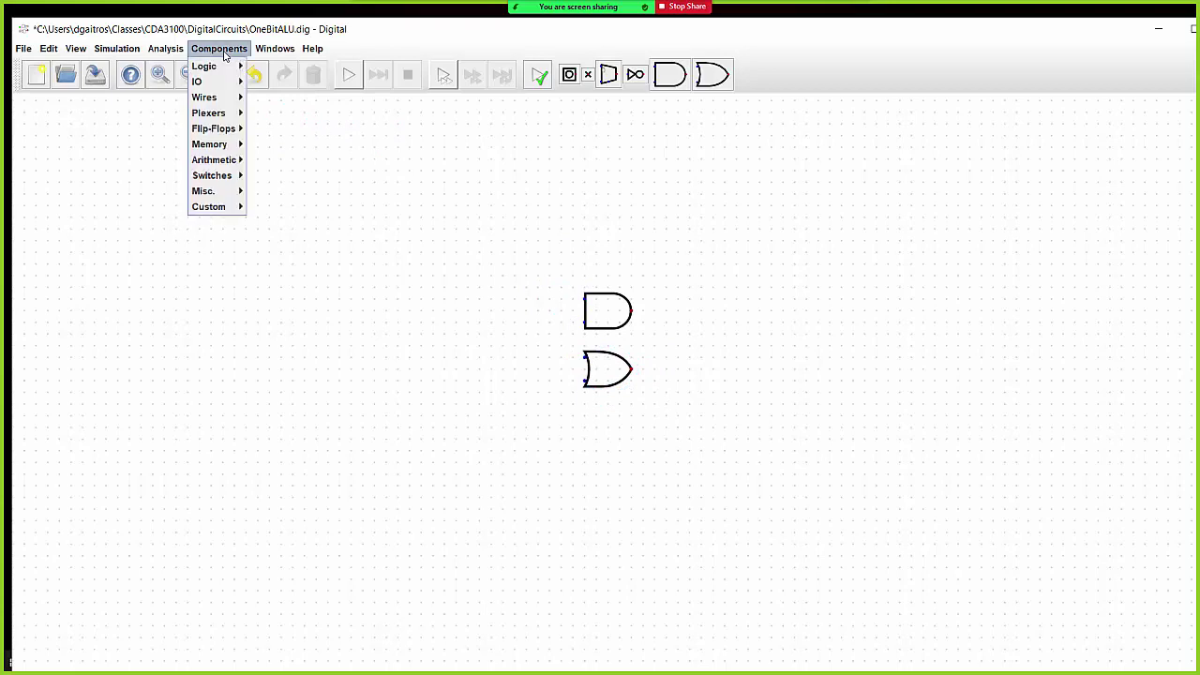
mouse_move(225, 160)
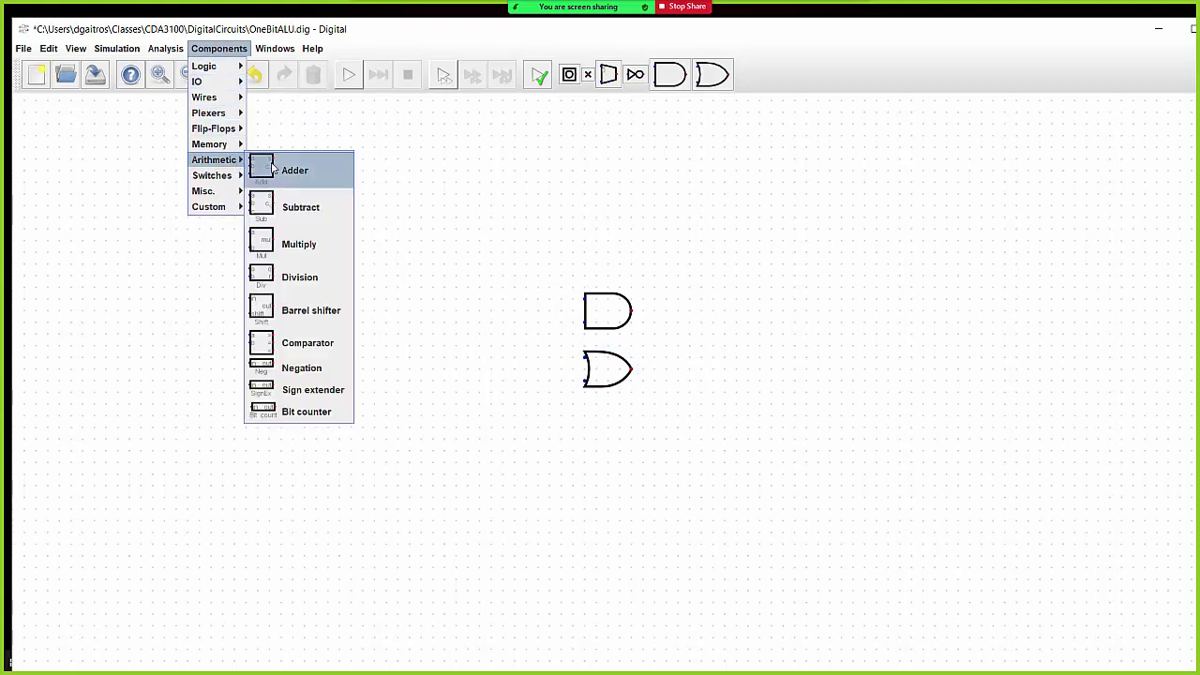
click(286, 170)
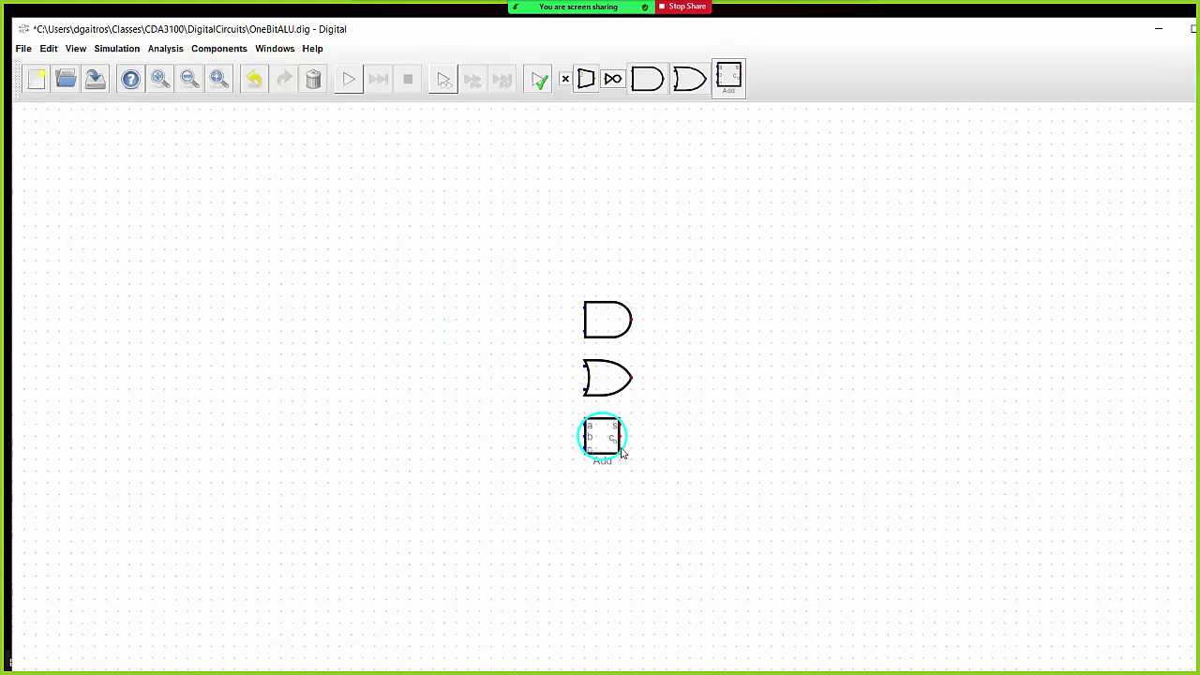
Drop the Adder below the OR gate, completing the AND–OR–Adder column.
click(629, 444)
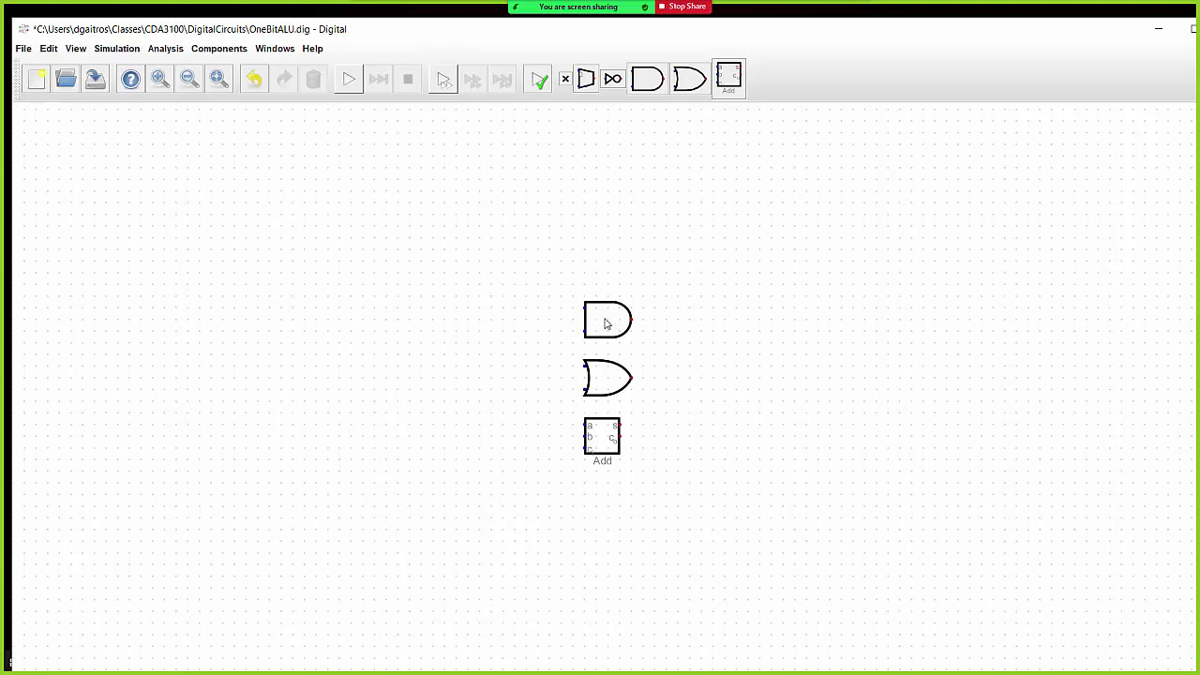
mouse_move(597, 390)
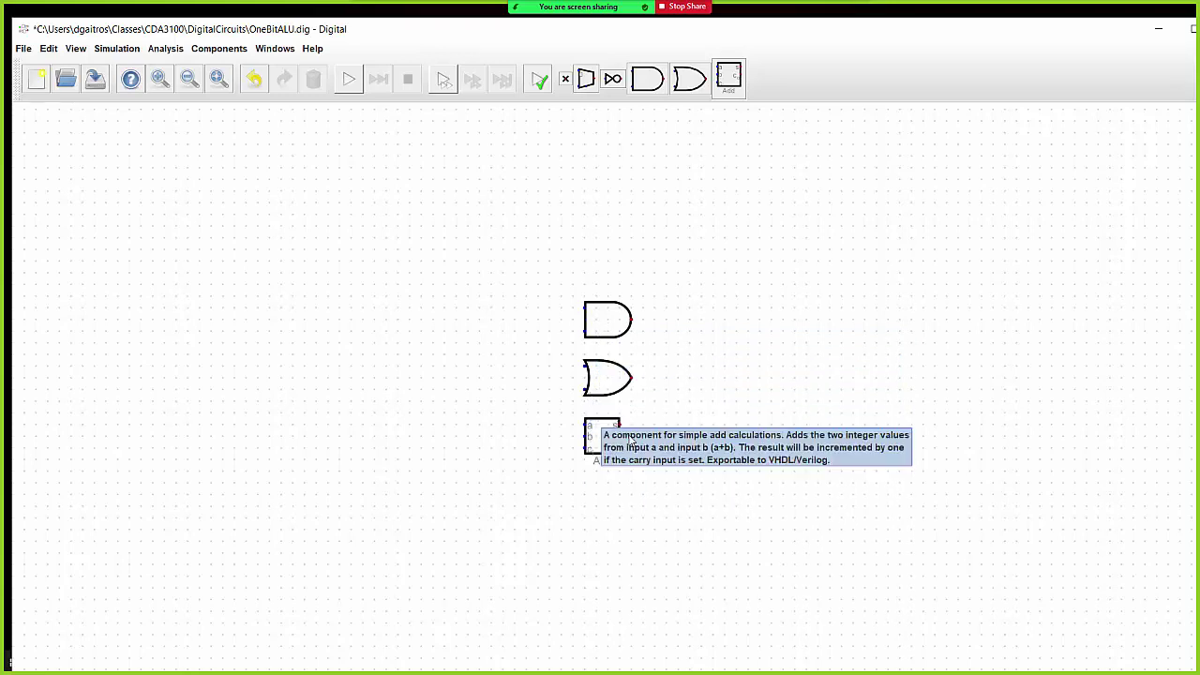
mouse_move(608, 435)
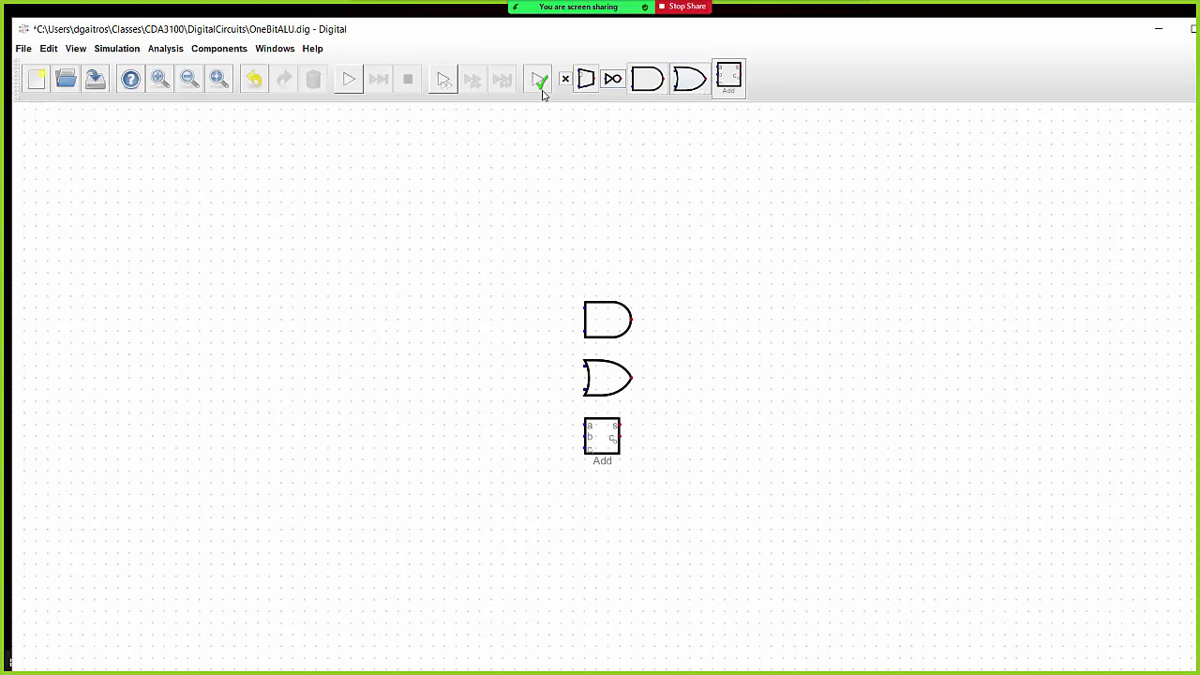
Place an input pin left of the gates and label it A.
click(213, 51)
mouse_move(219, 82)
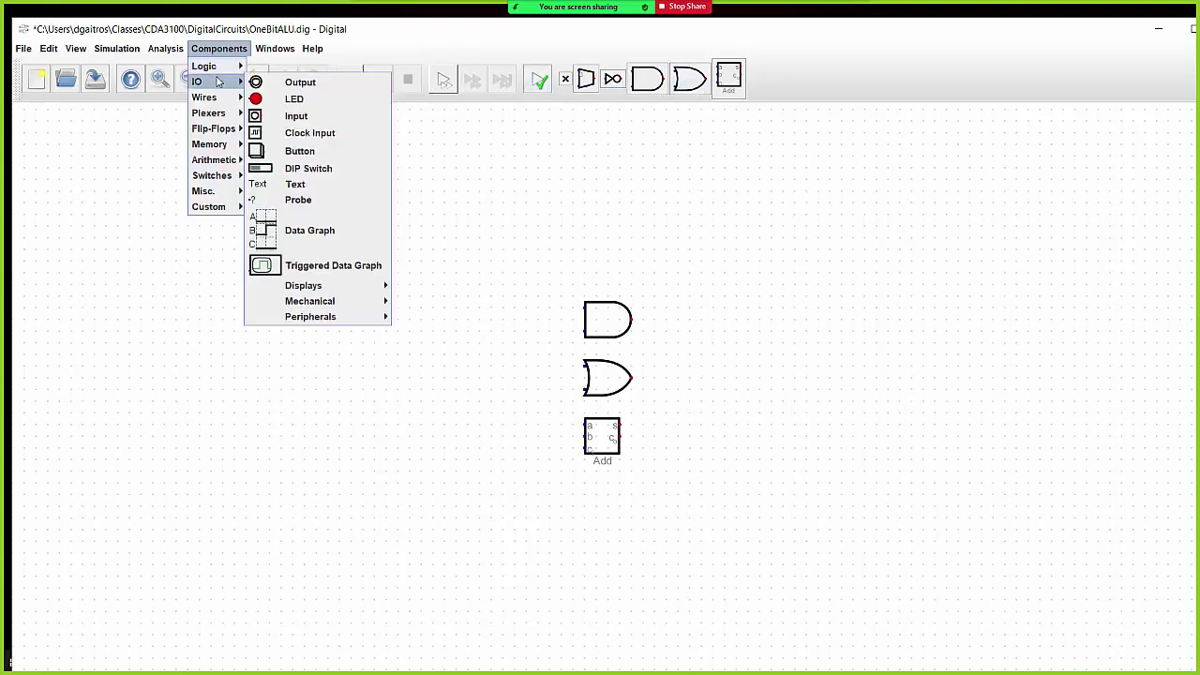
click(308, 116)
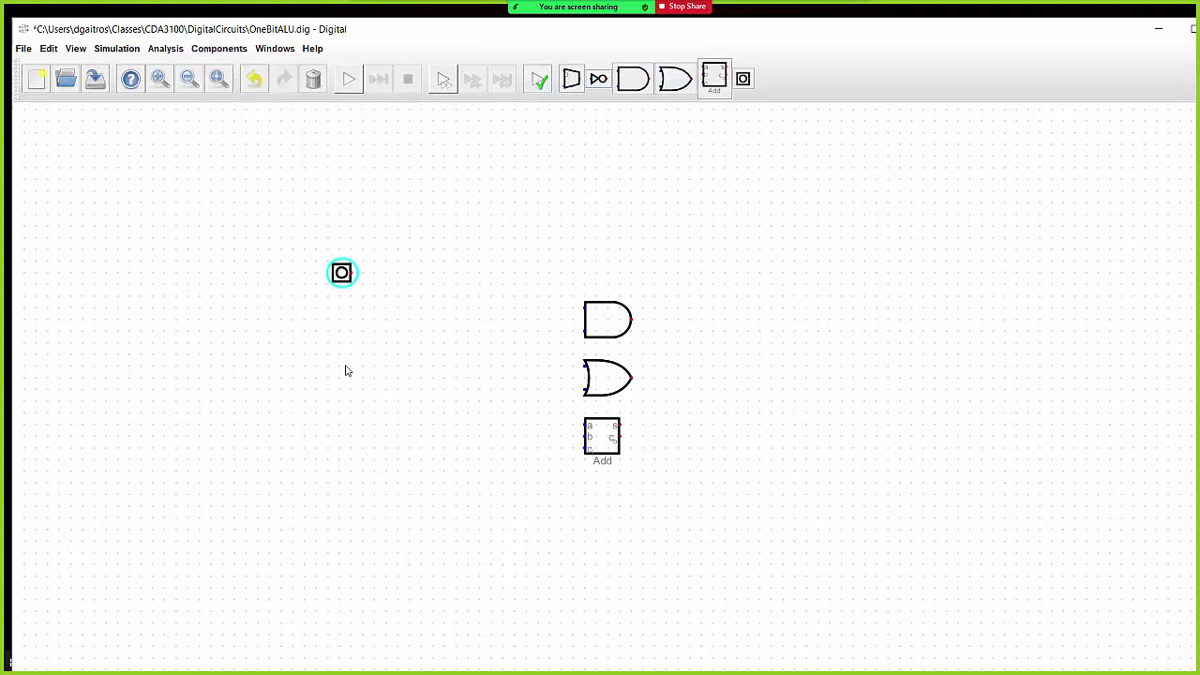
click(332, 336)
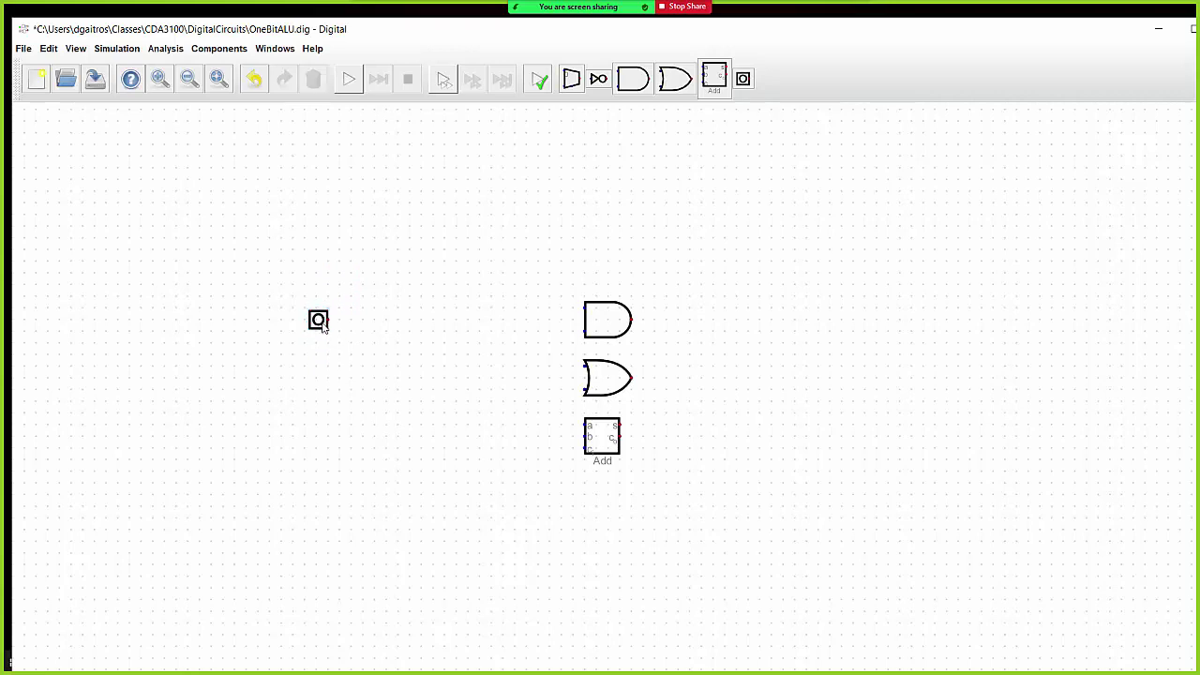
right_click(317, 322)
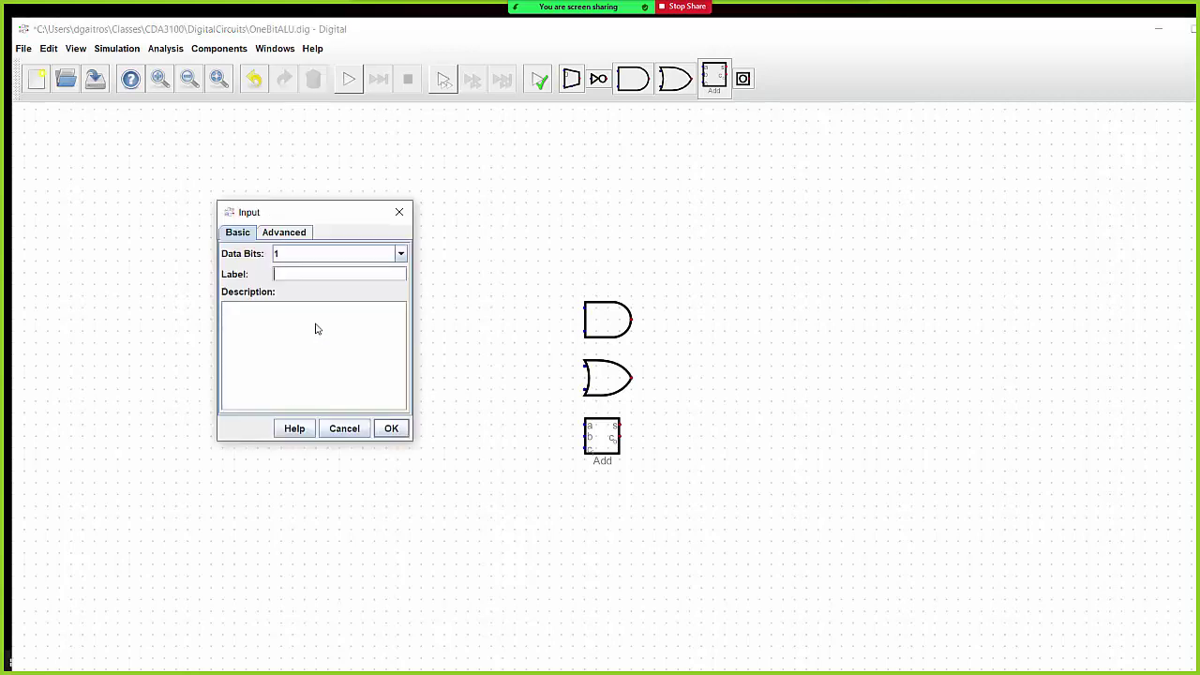
click(318, 274)
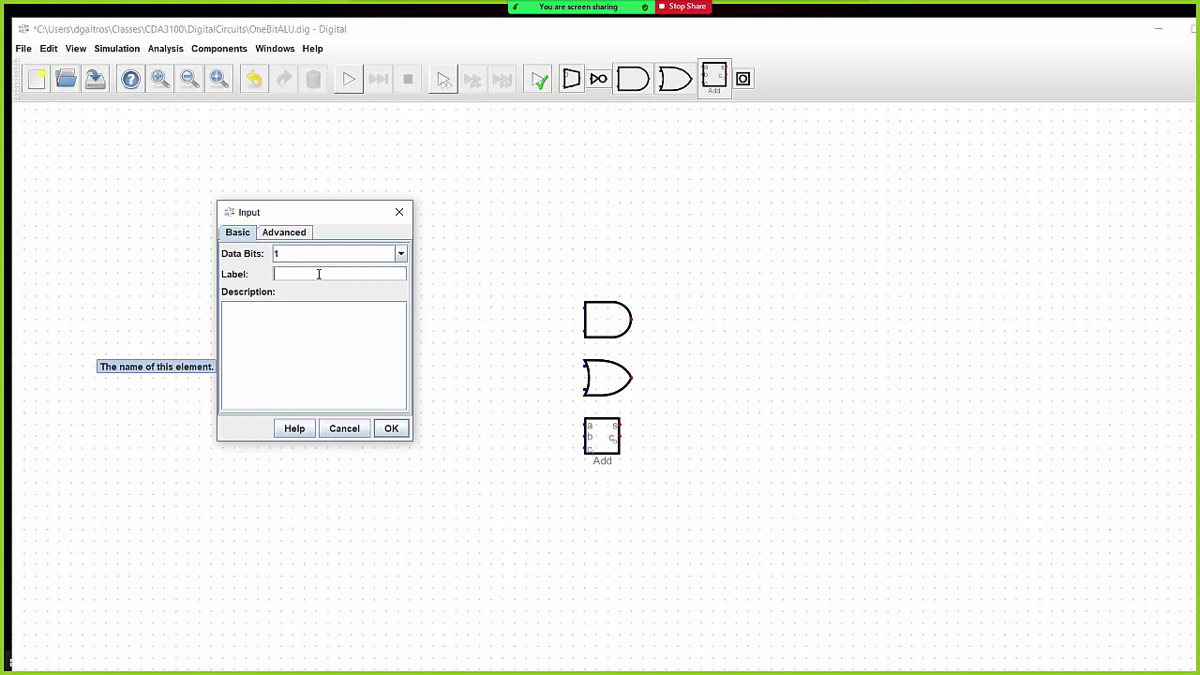
text(A)
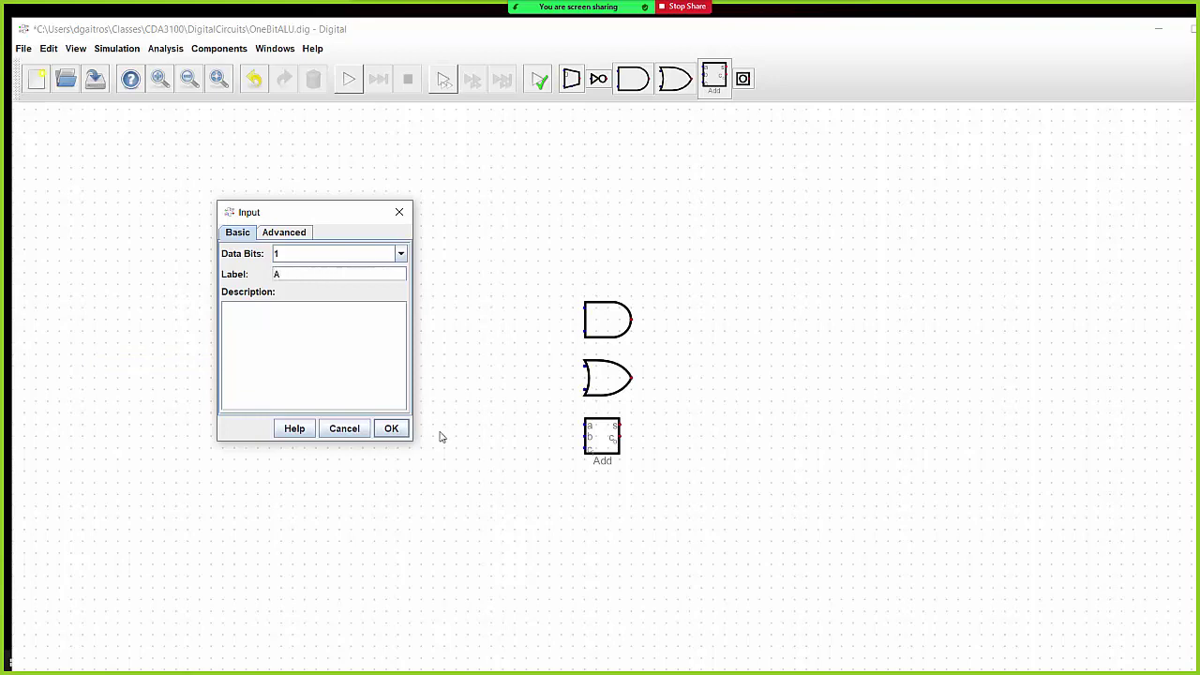
click(391, 429)
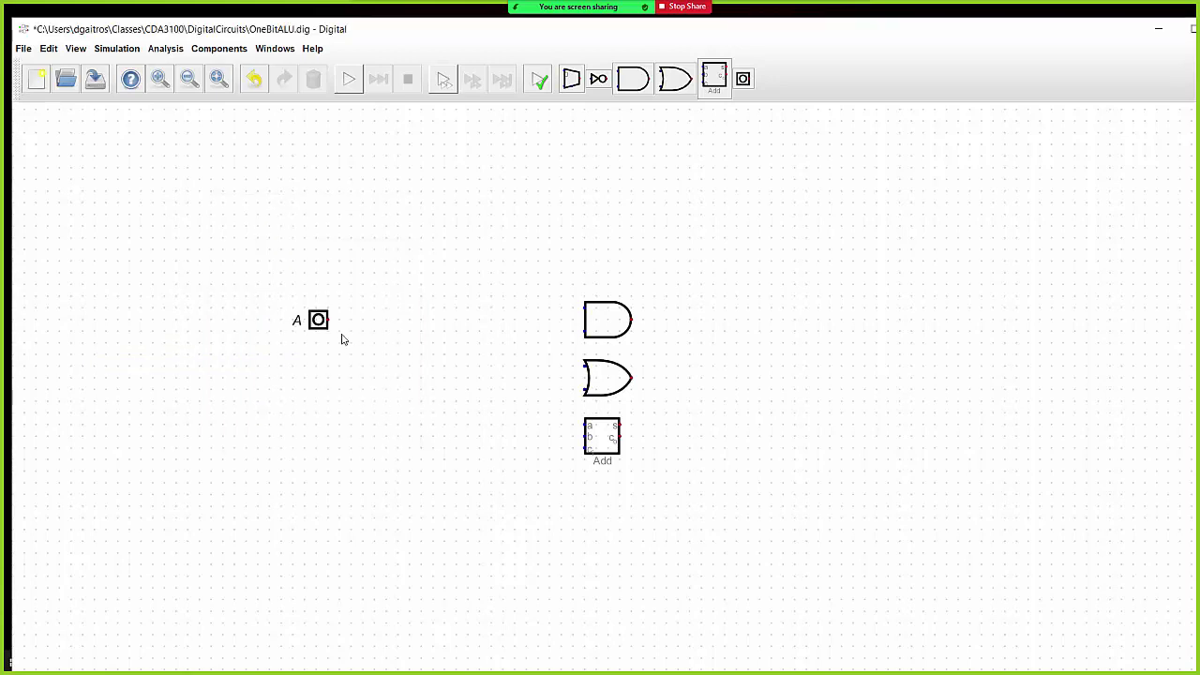
Place a second input pin below A and label it B.
click(742, 79)
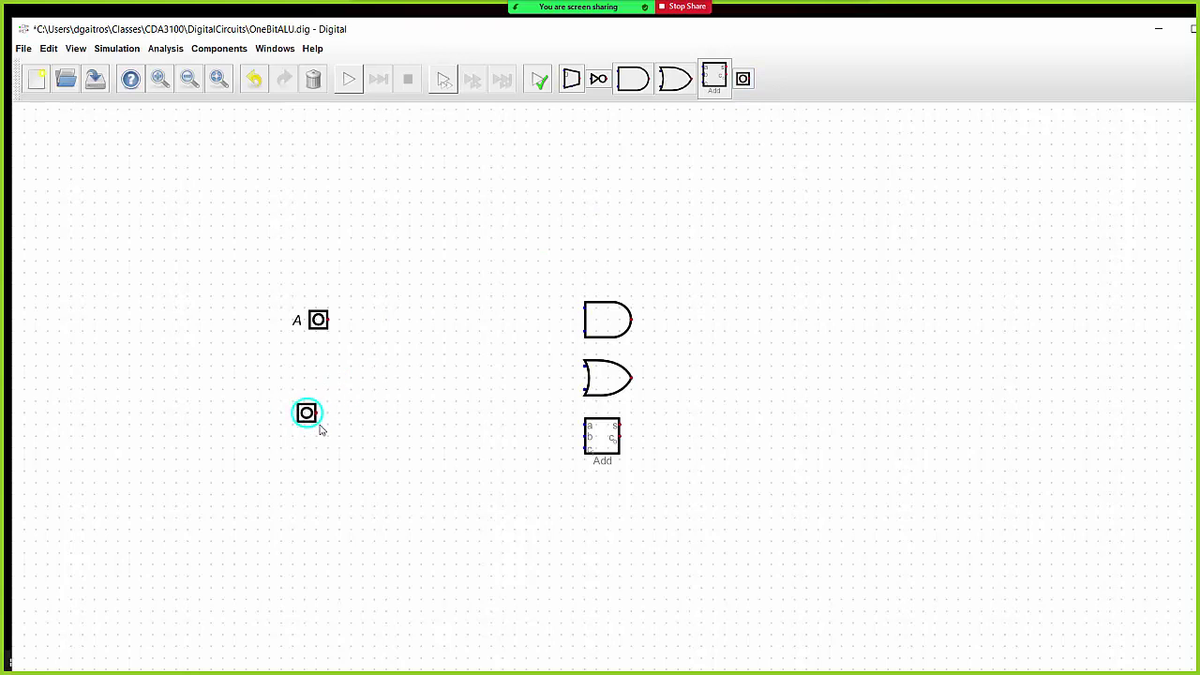
click(324, 424)
right_click(319, 415)
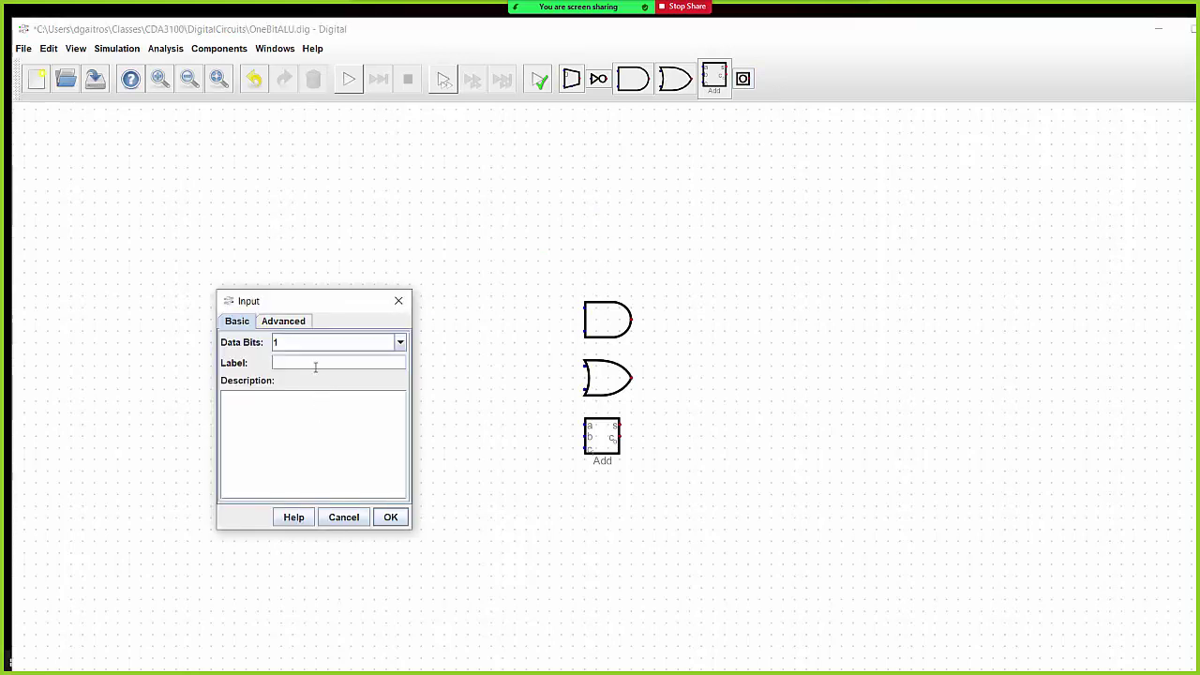
click(315, 365)
text(B)
click(394, 520)
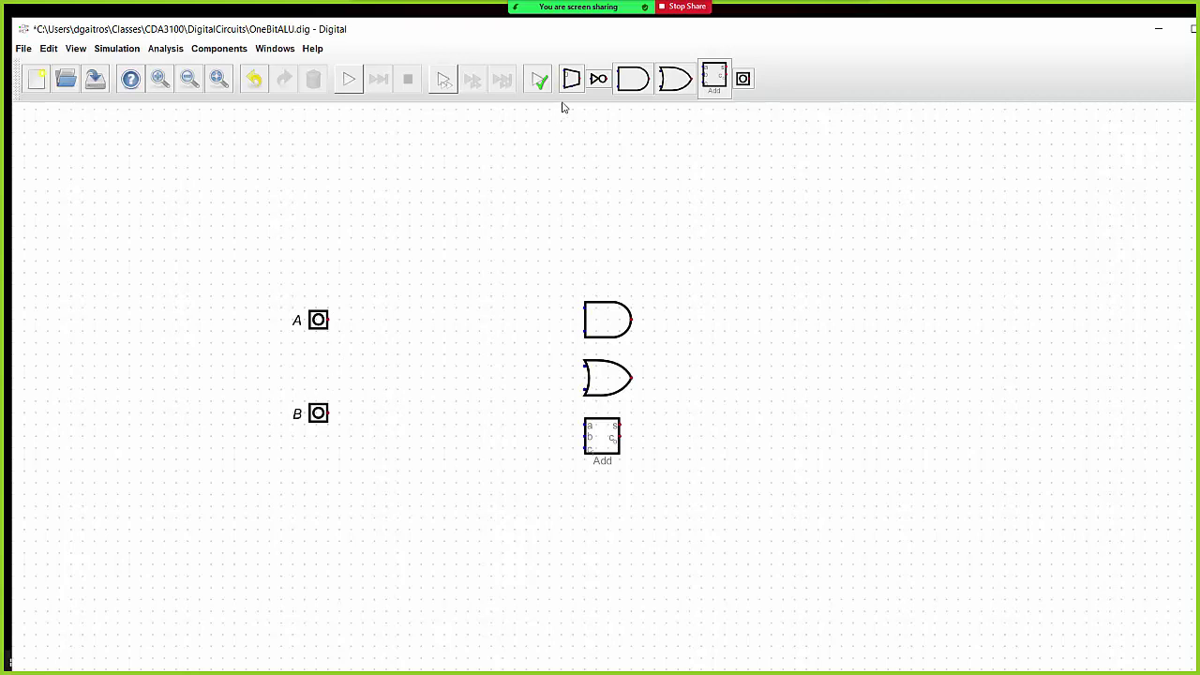
Add an input above A and label it Ainvert, correcting the initial mistyped label.
click(742, 79)
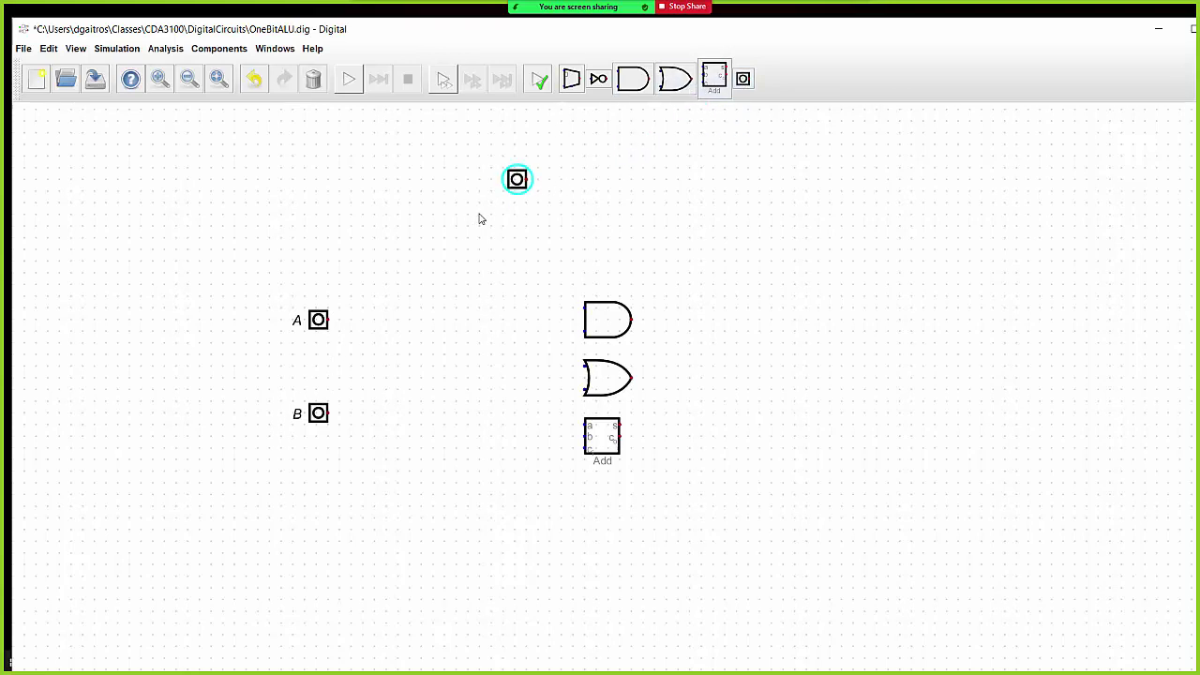
click(412, 228)
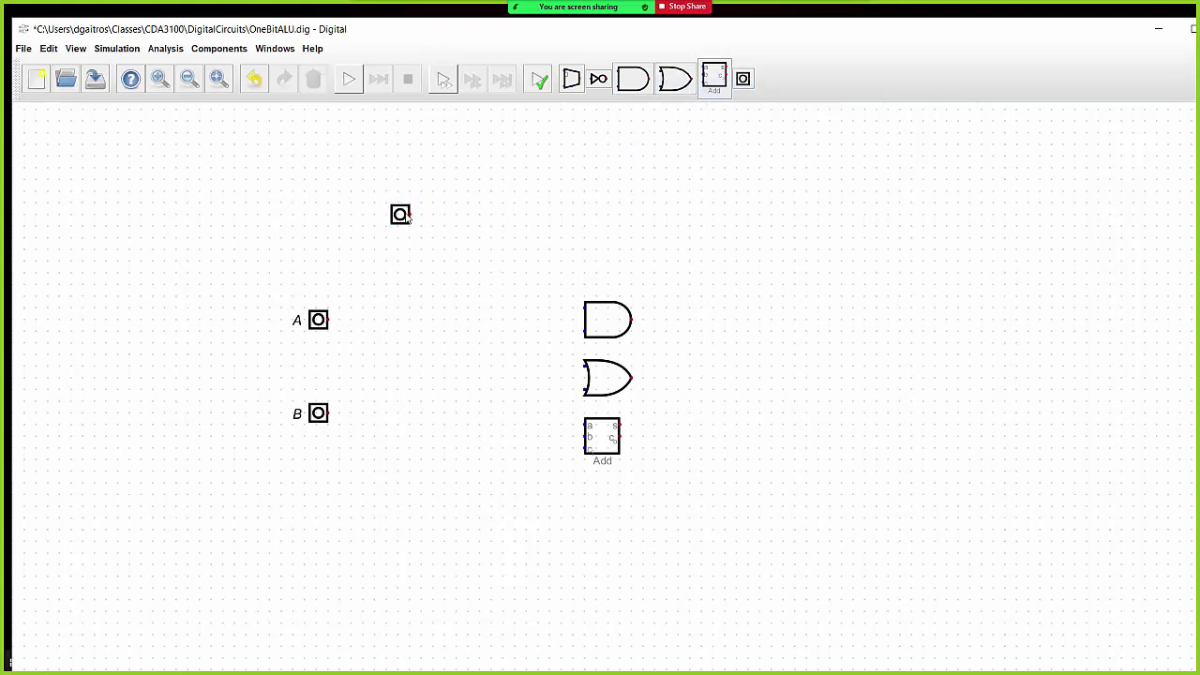
right_click(407, 218)
click(375, 161)
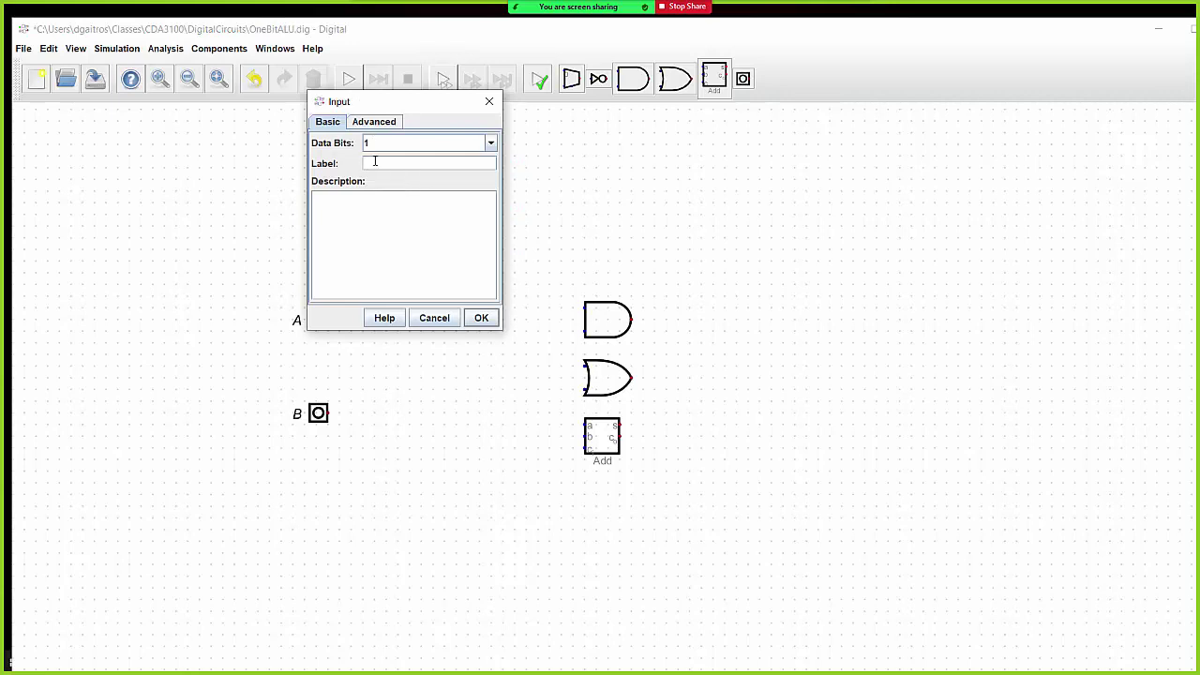
text(Ainvert)
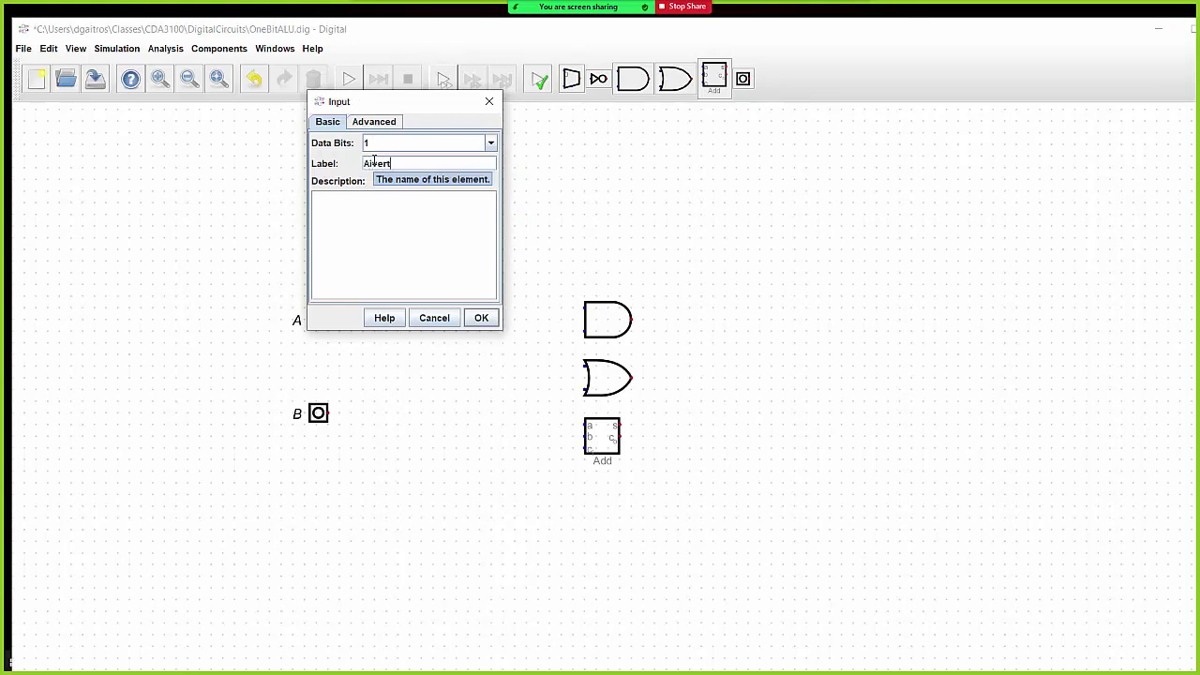
key(Return)
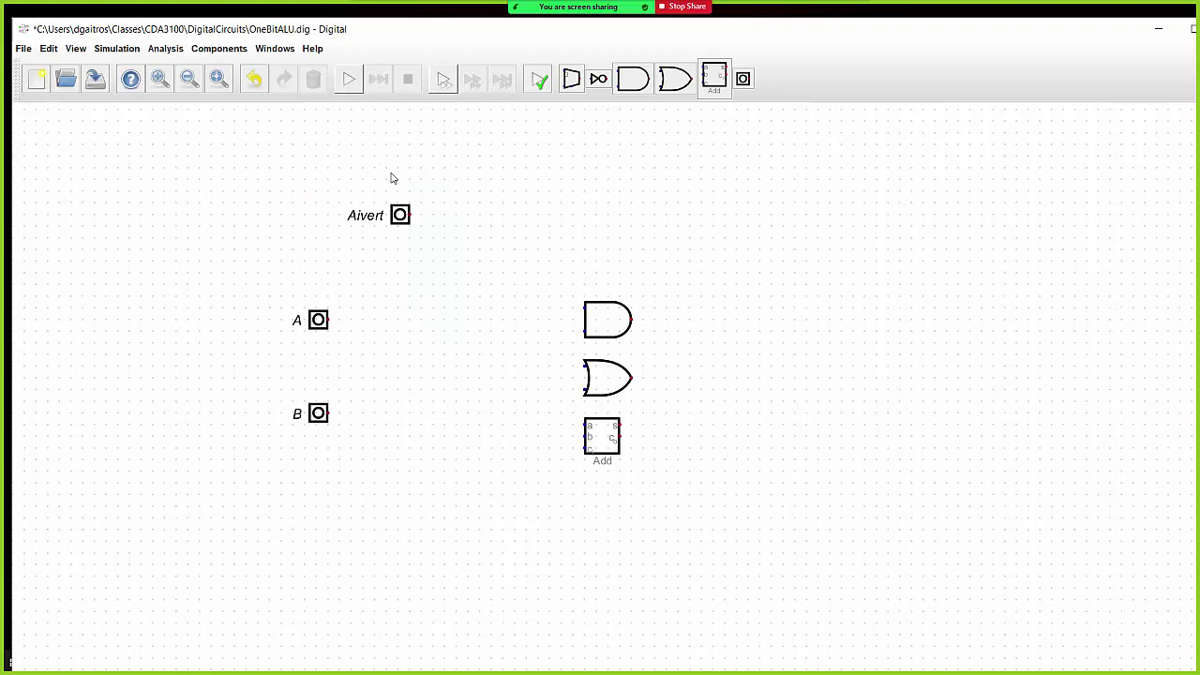
right_click(404, 220)
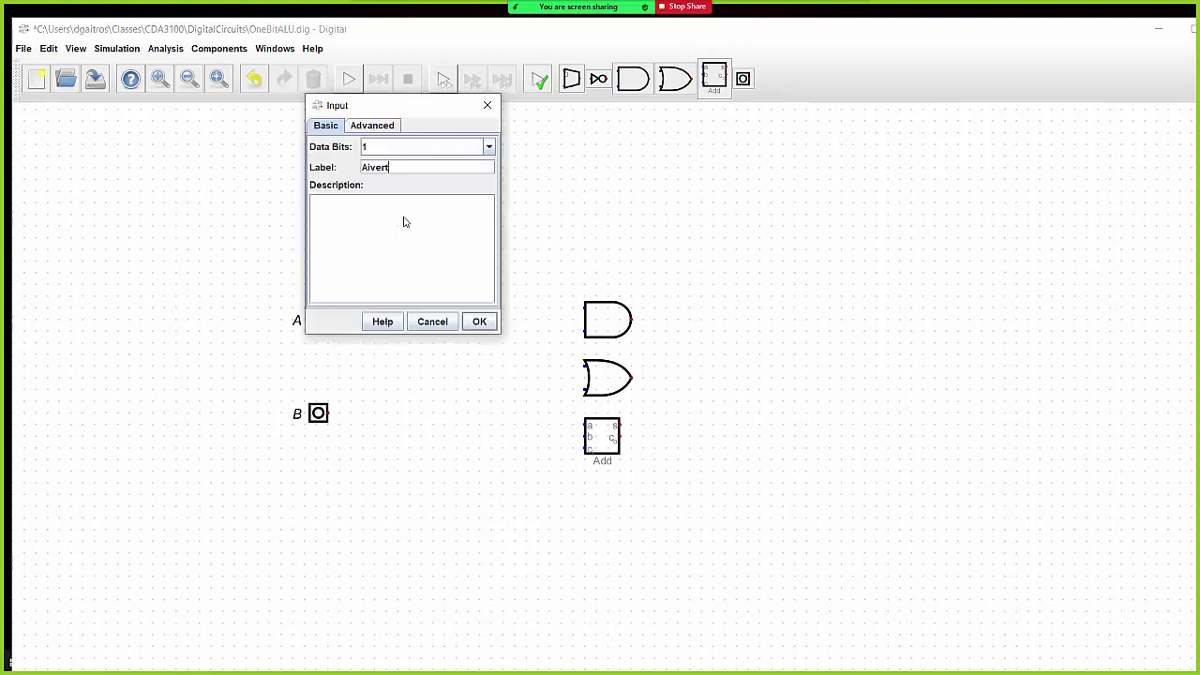
double_click(381, 167)
text(Ainv)
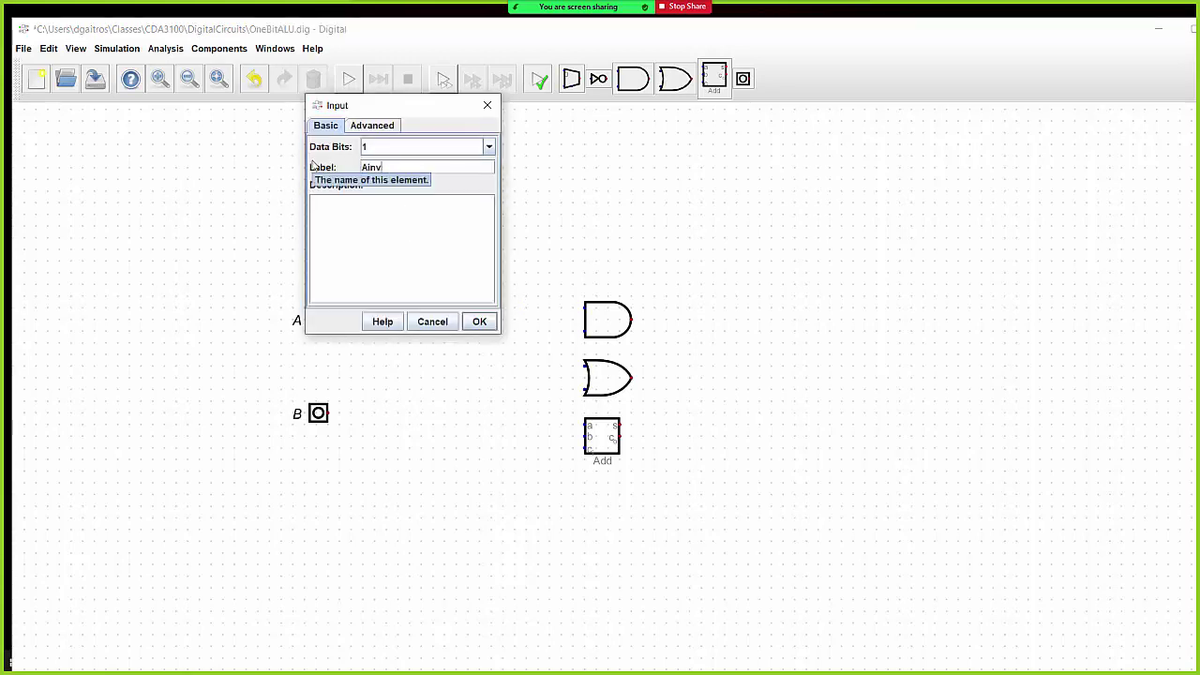
text(ert)
key(Return)
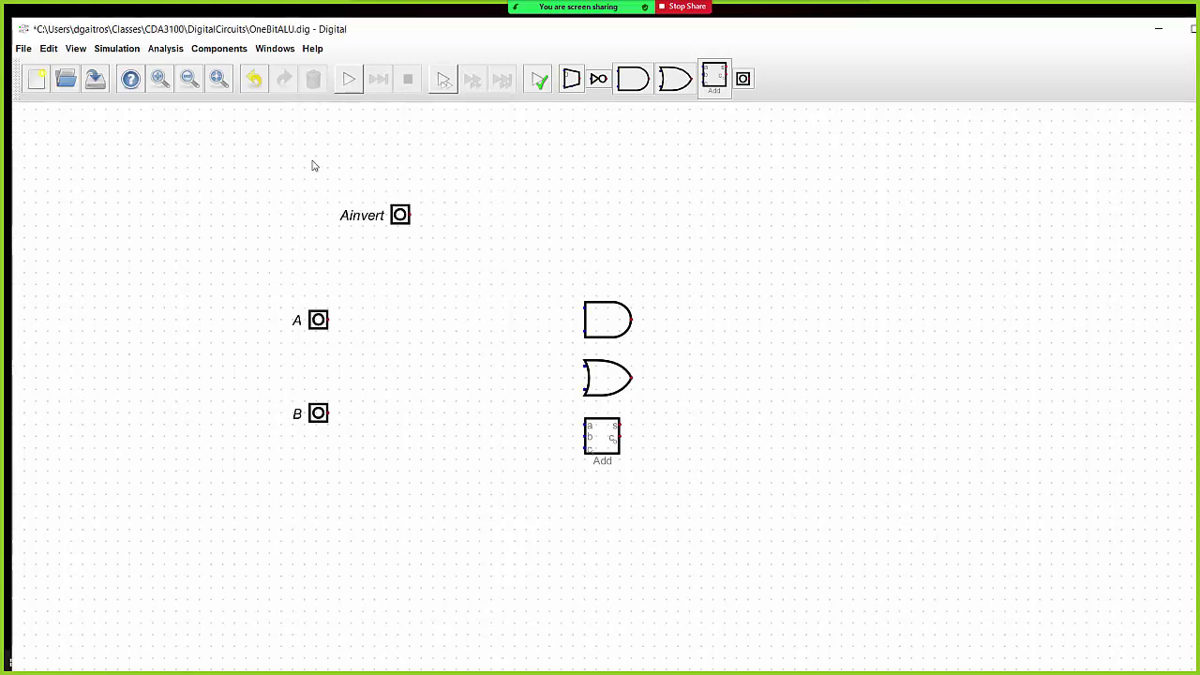
Rotate the Ainvert input to 270° so it stands upright.
right_click(409, 219)
click(394, 129)
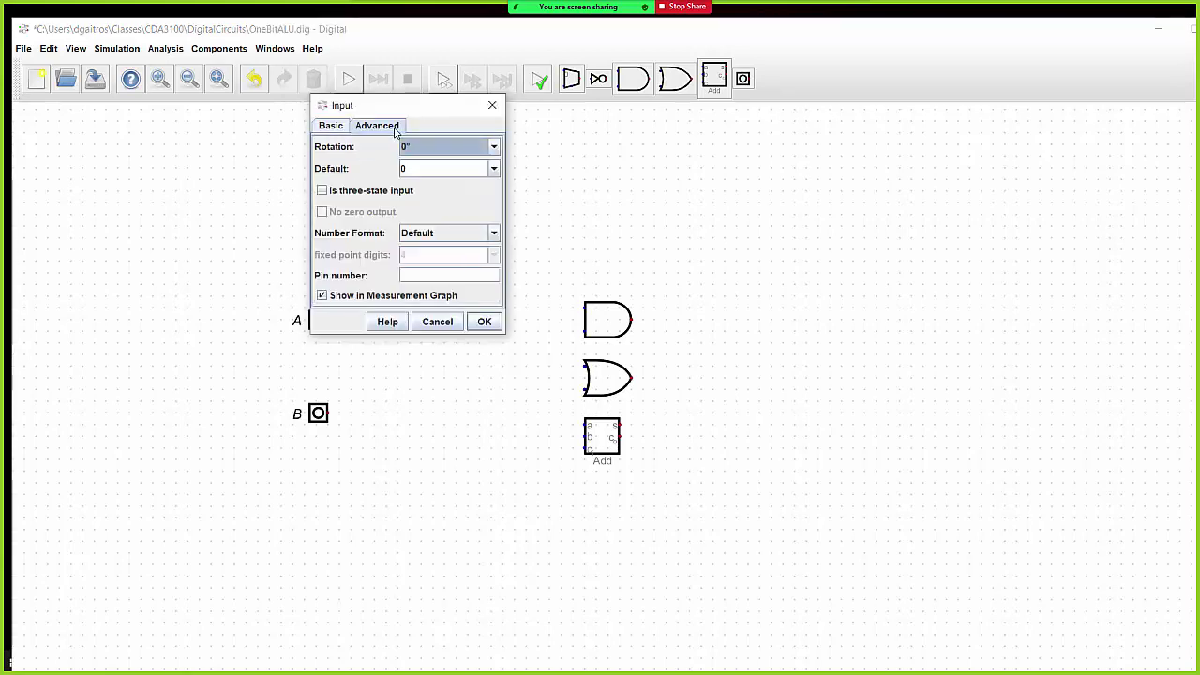
click(494, 147)
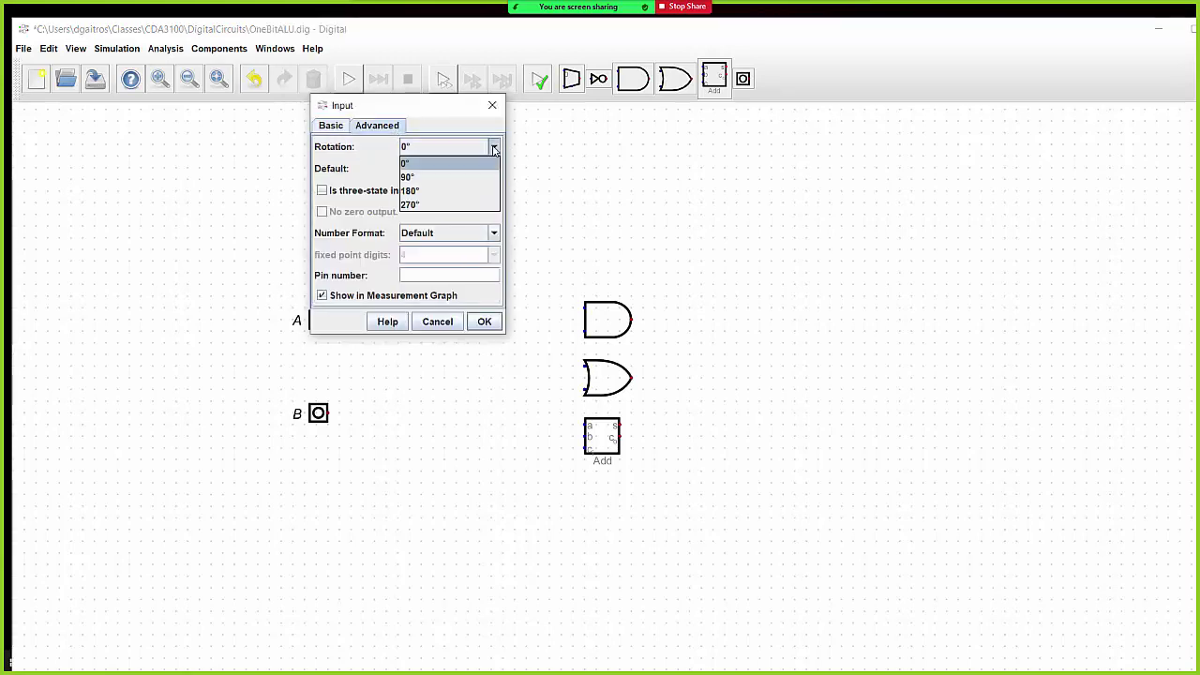
click(464, 205)
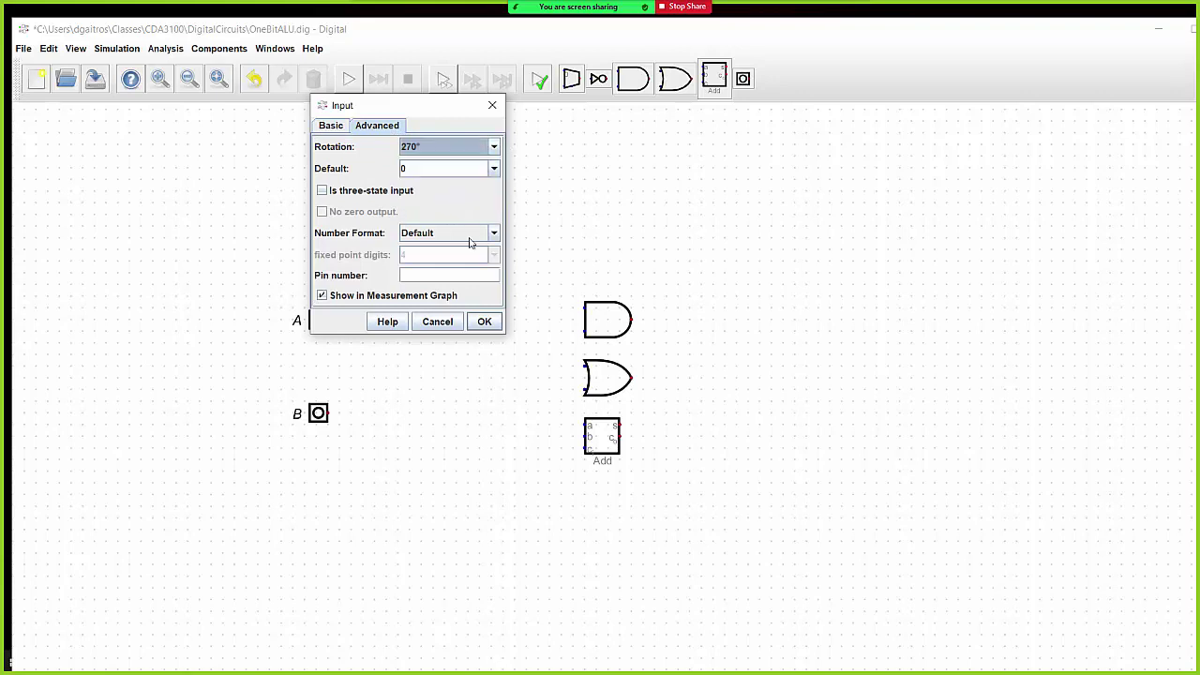
click(485, 322)
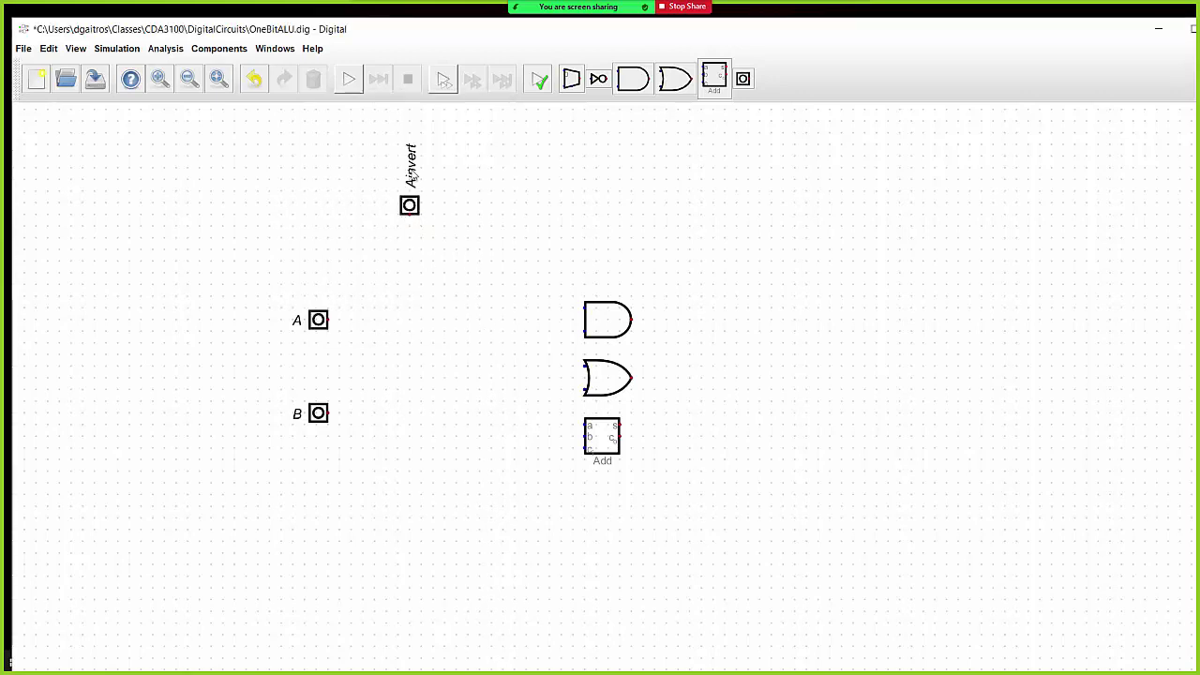
Add a Binvert input right of Ainvert, rotated 270° and aligned level with it.
click(743, 79)
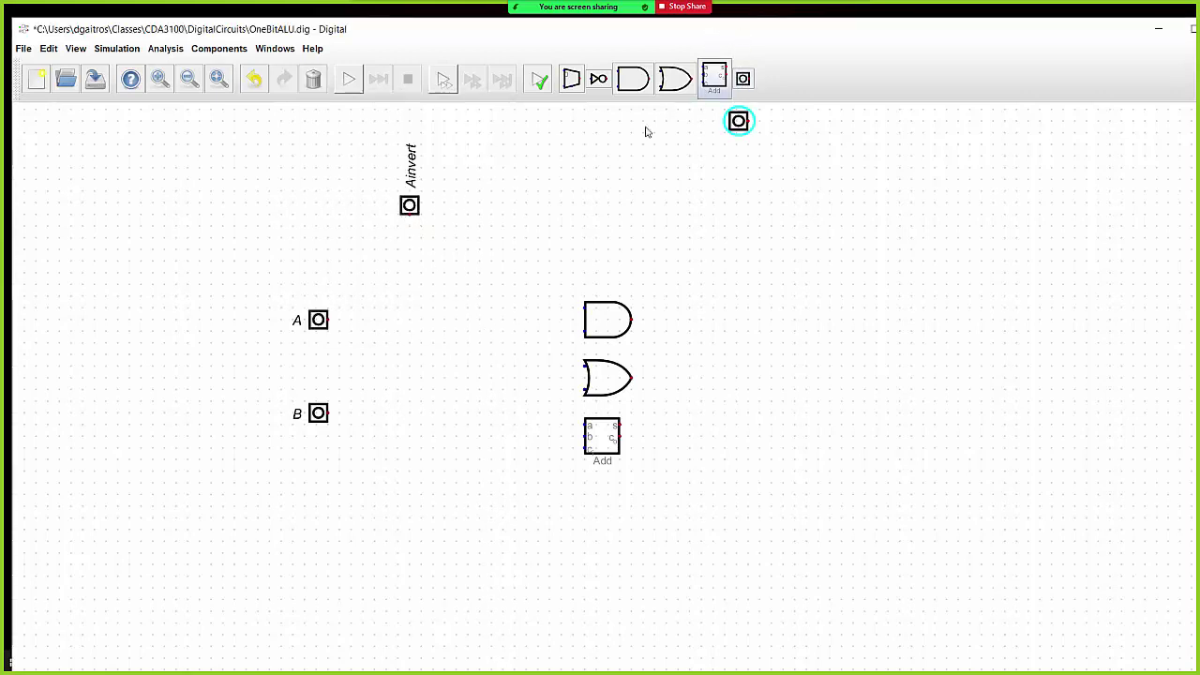
click(464, 205)
right_click(464, 206)
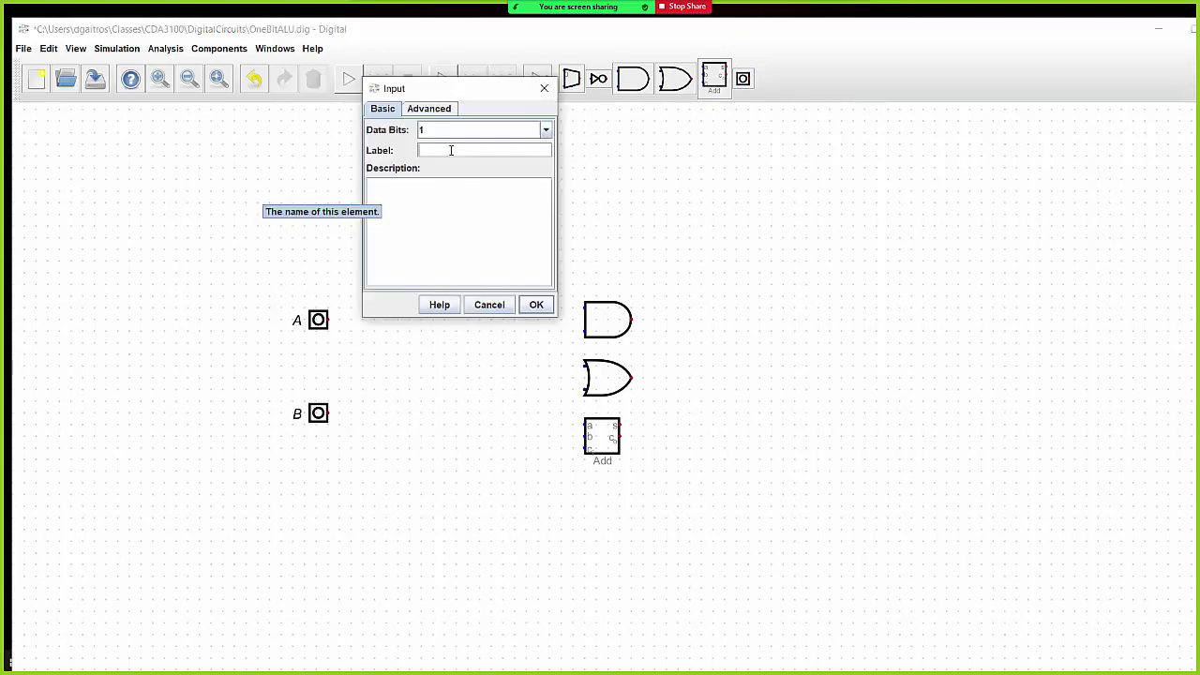
text(Binvert)
key(Return)
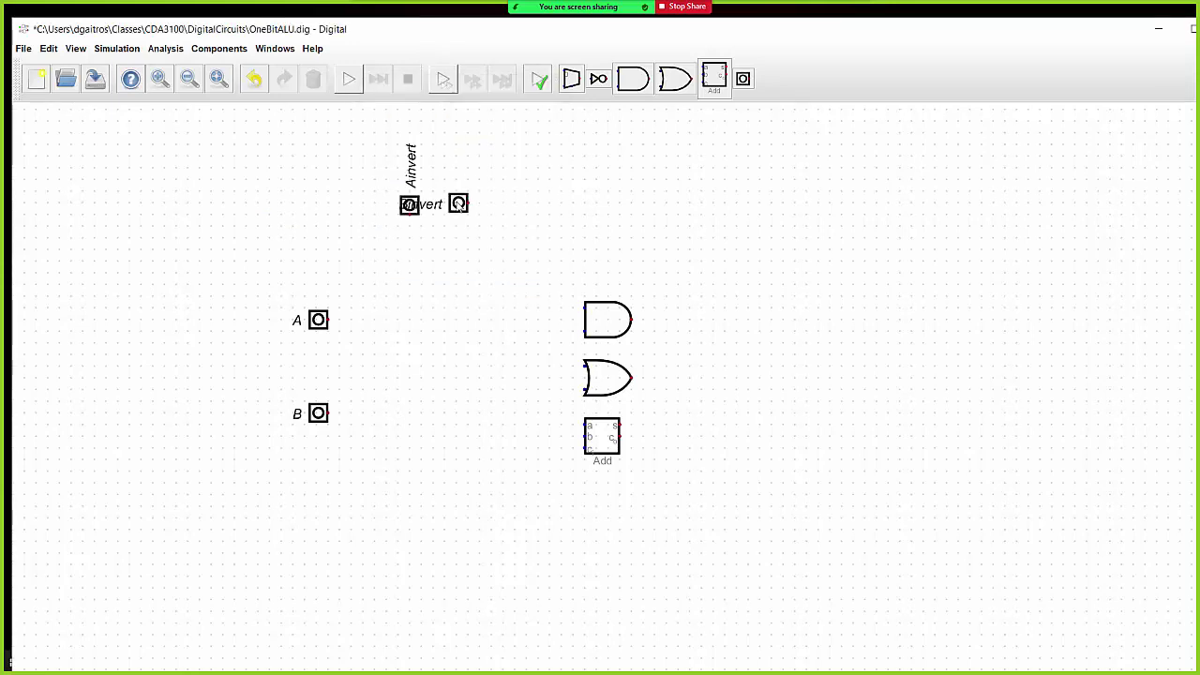
right_click(458, 203)
click(447, 111)
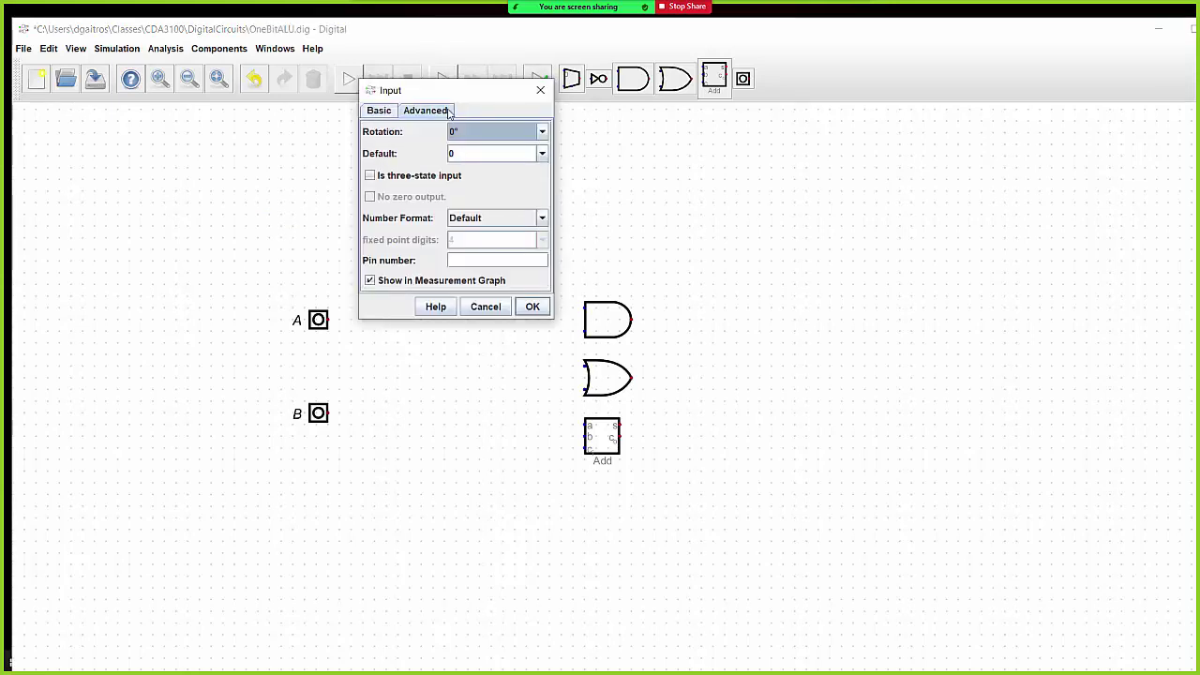
click(542, 133)
click(516, 190)
click(533, 308)
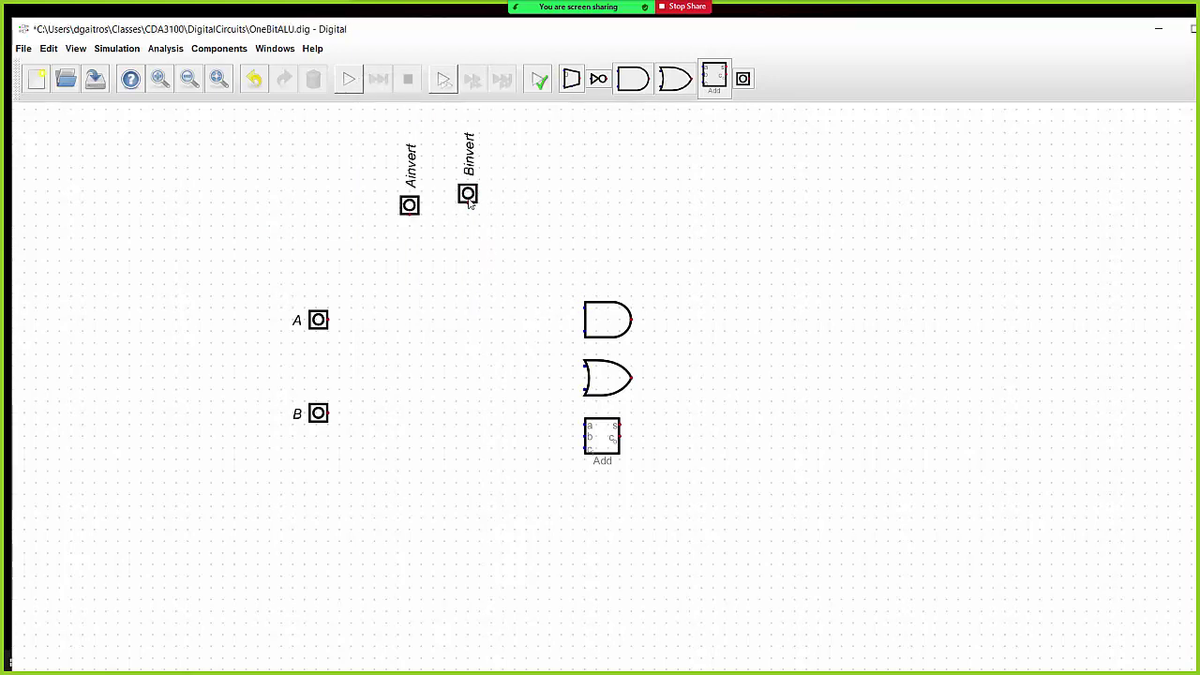
drag(469, 199, 456, 206)
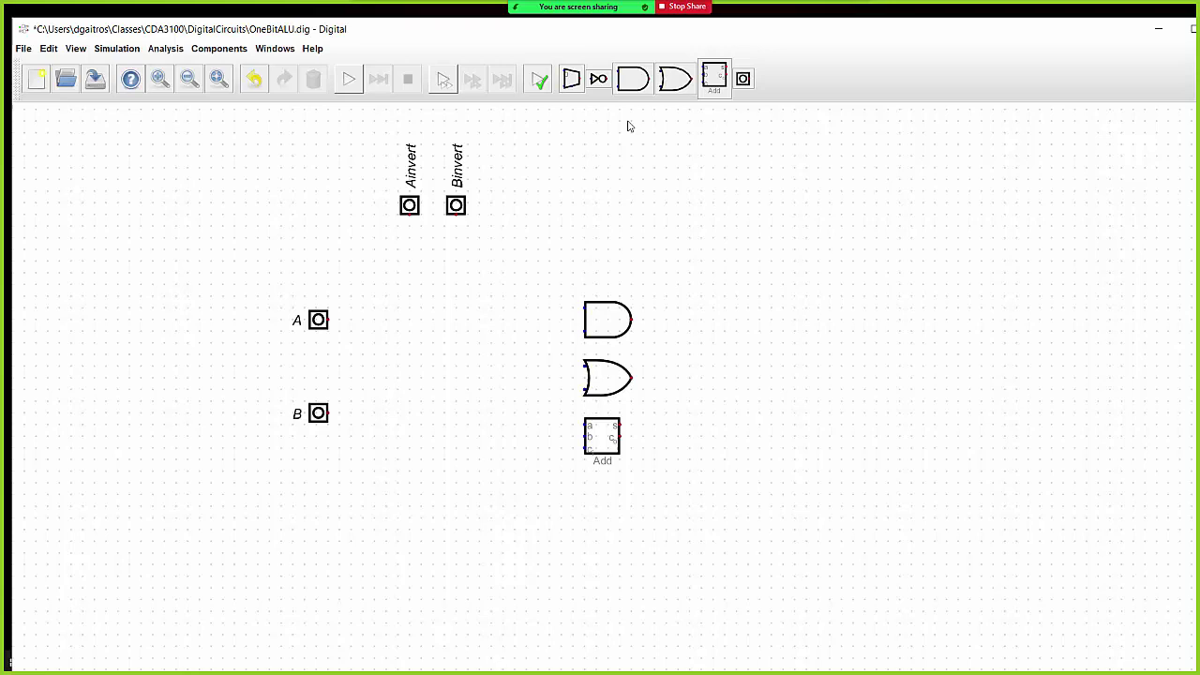
Add a Carryin input beside Binvert, rotated 270° and lined up with the others.
click(747, 82)
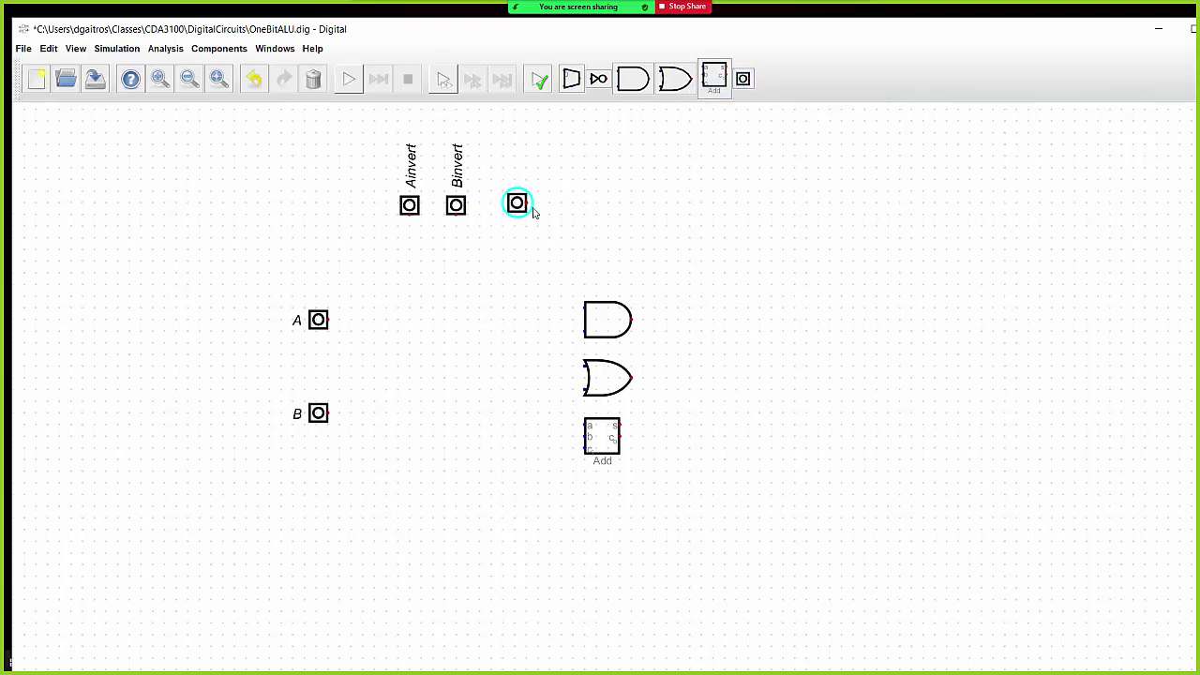
click(547, 210)
right_click(545, 208)
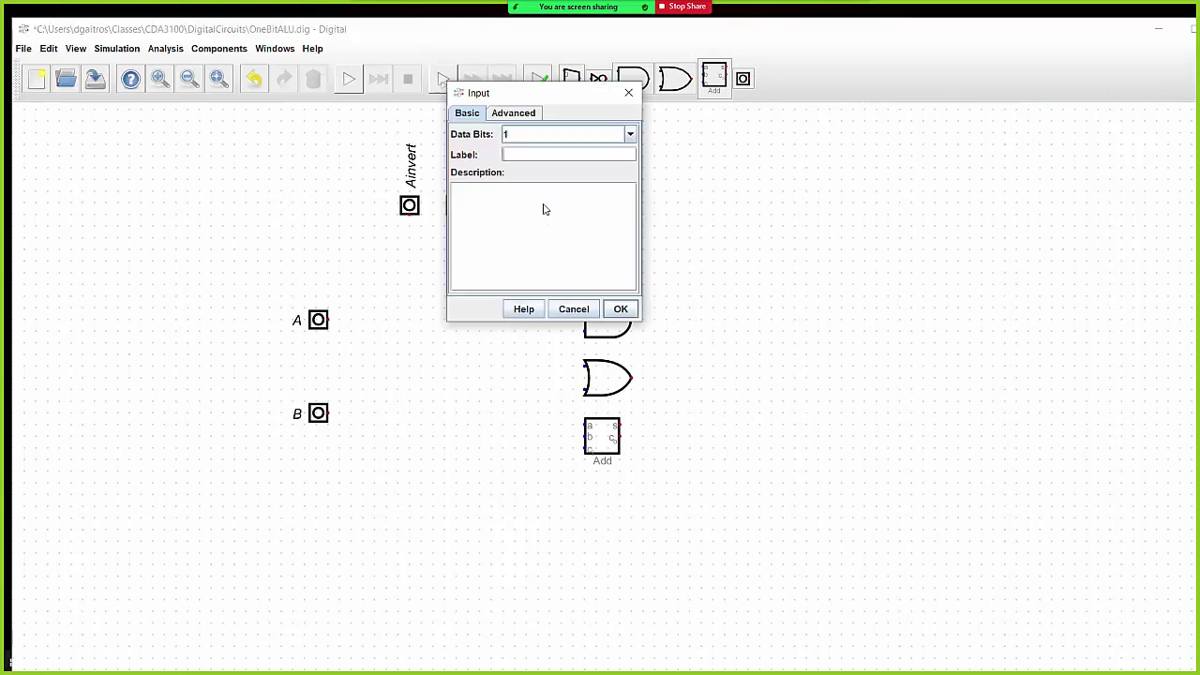
click(631, 134)
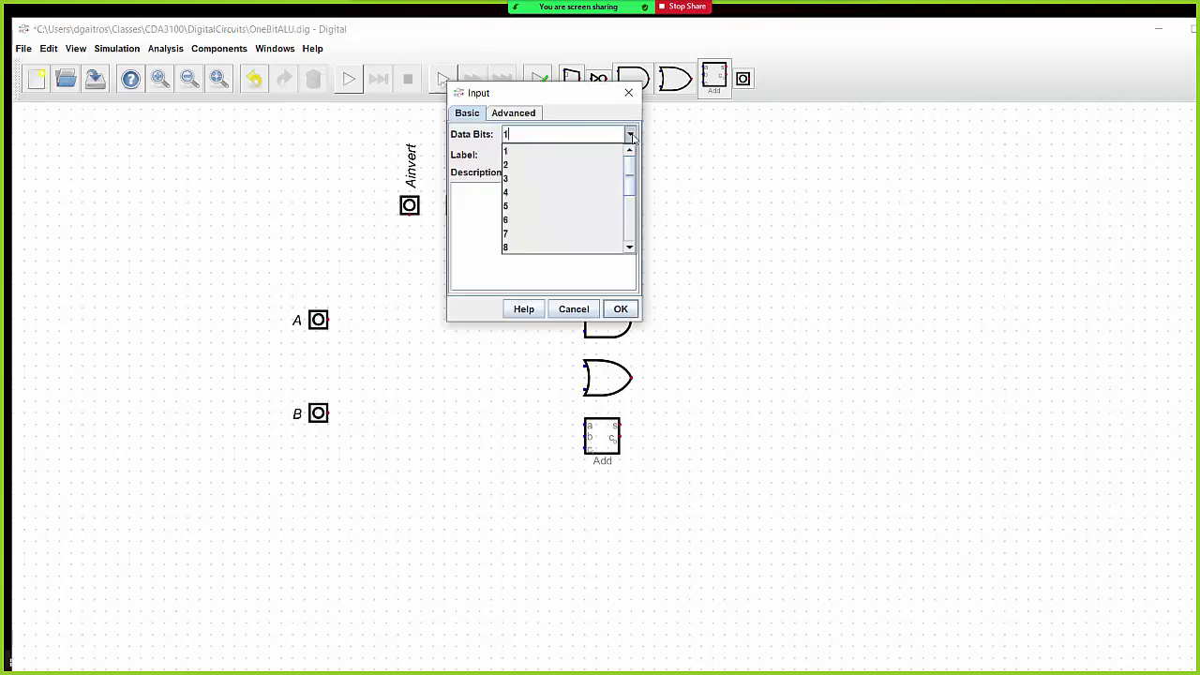
click(520, 117)
click(629, 134)
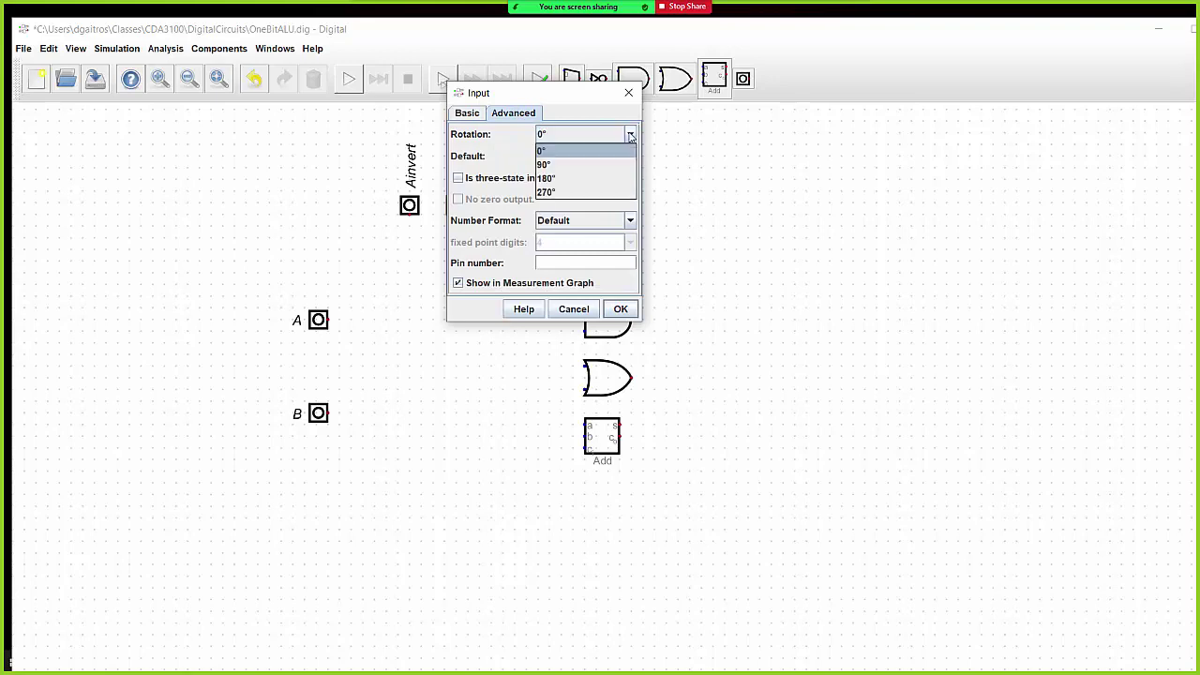
click(604, 192)
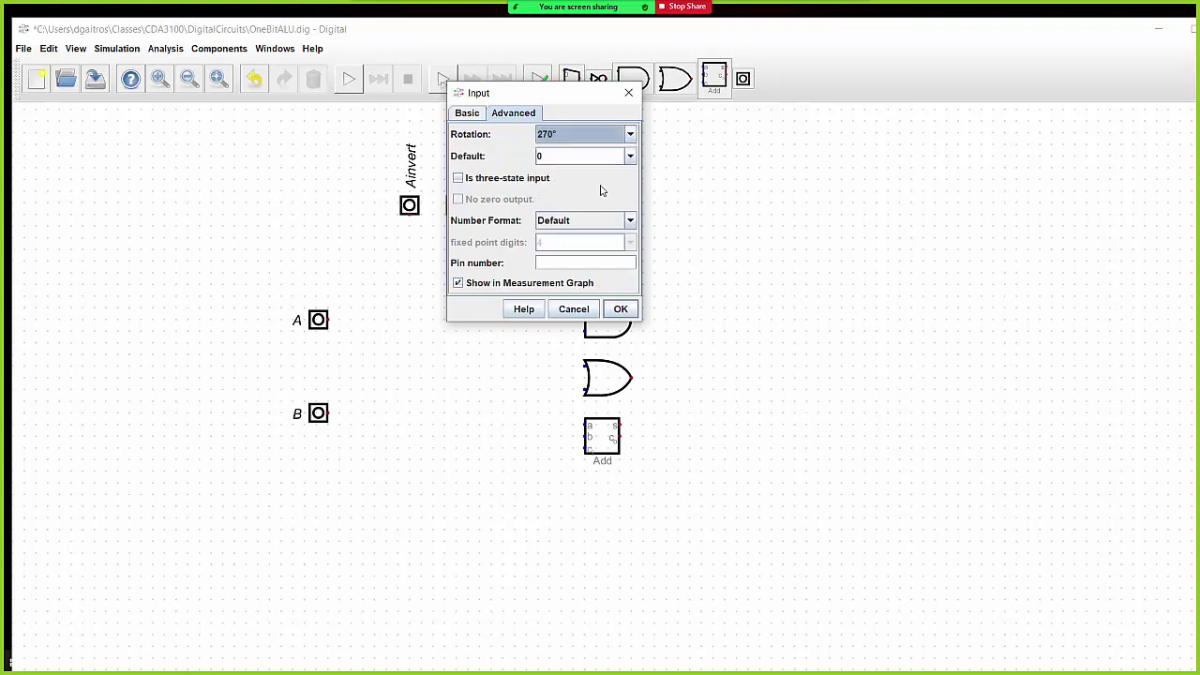
click(465, 116)
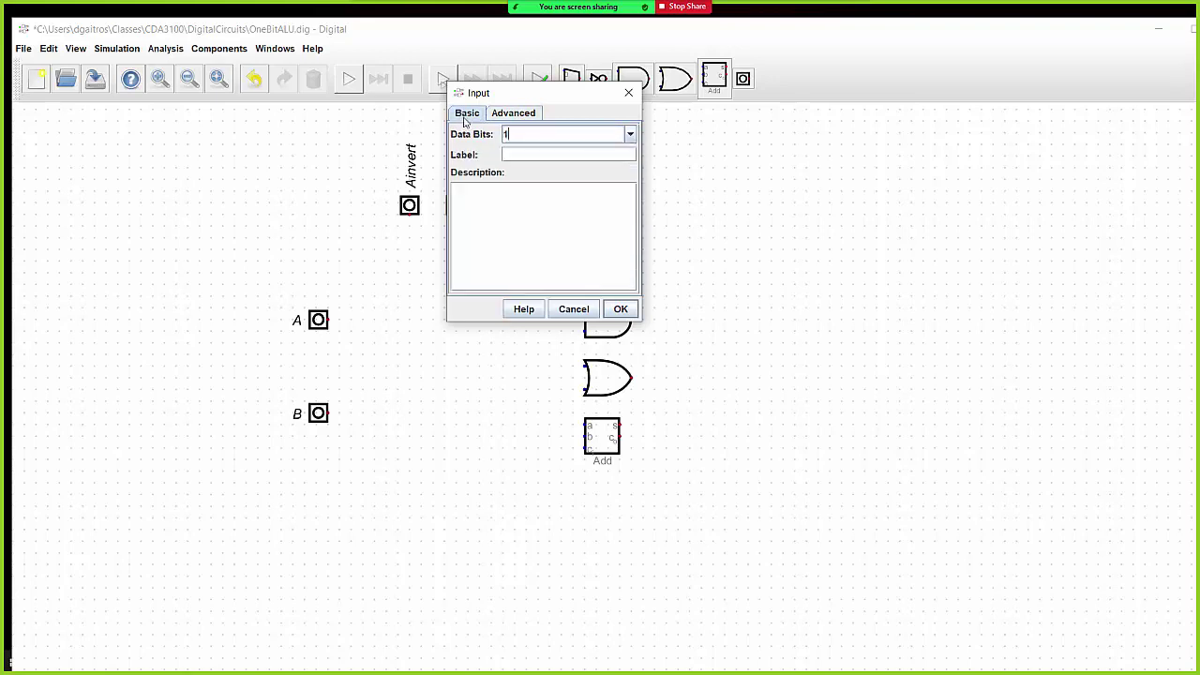
click(510, 156)
text(Carr)
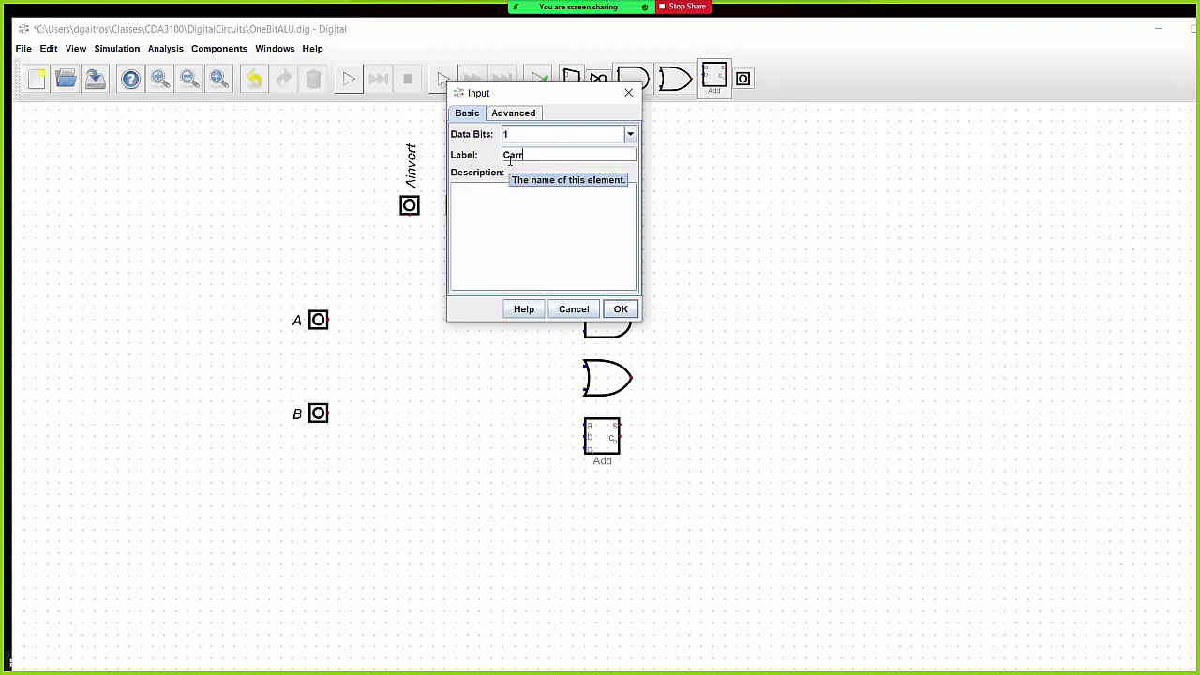
text(yin)
key(Return)
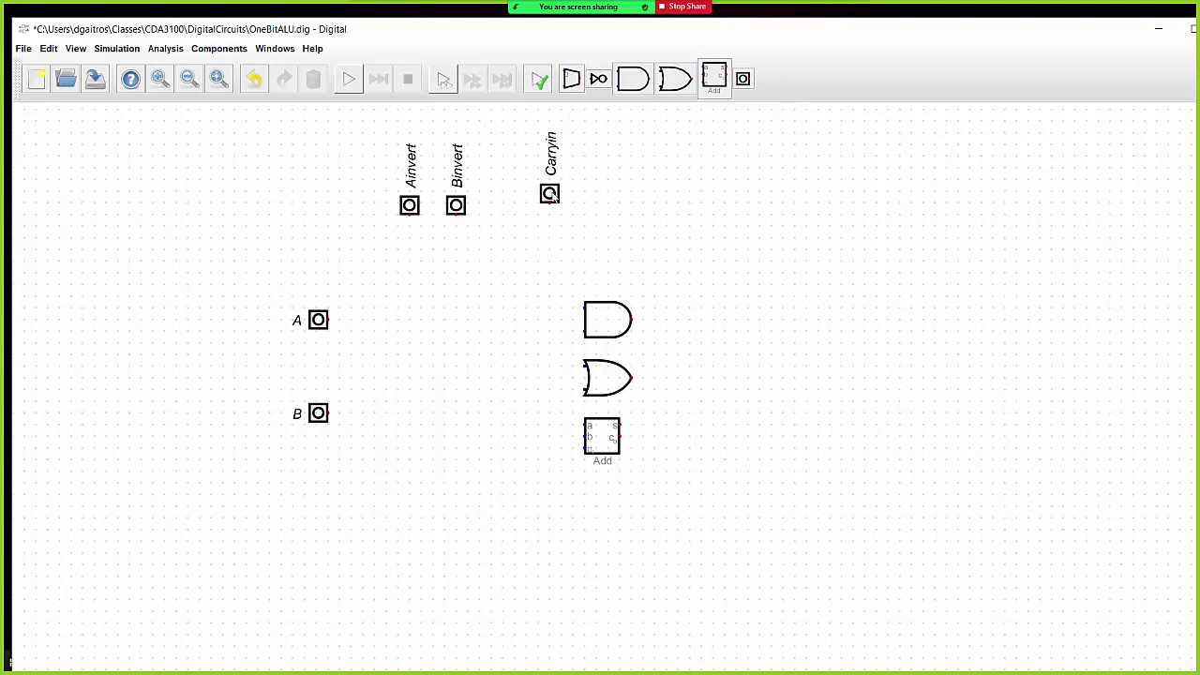
drag(548, 194, 538, 205)
Place an input right of Carryin, set to 2 data bits and labelled Opertion.
click(744, 79)
click(692, 192)
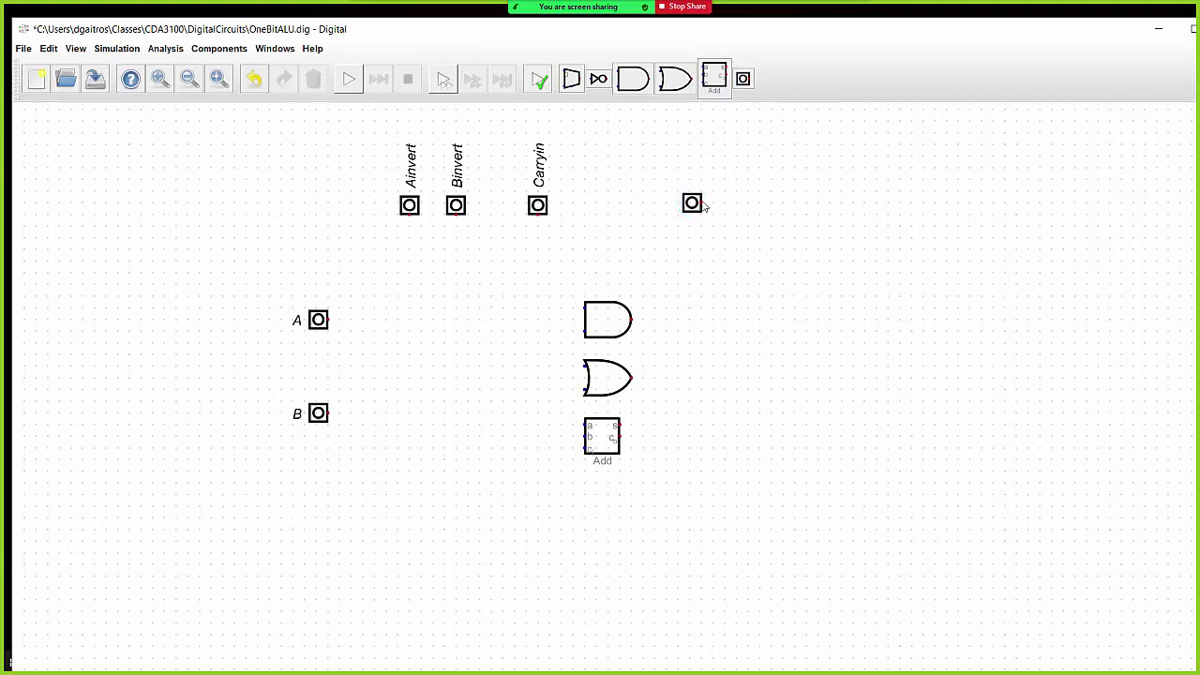
right_click(694, 193)
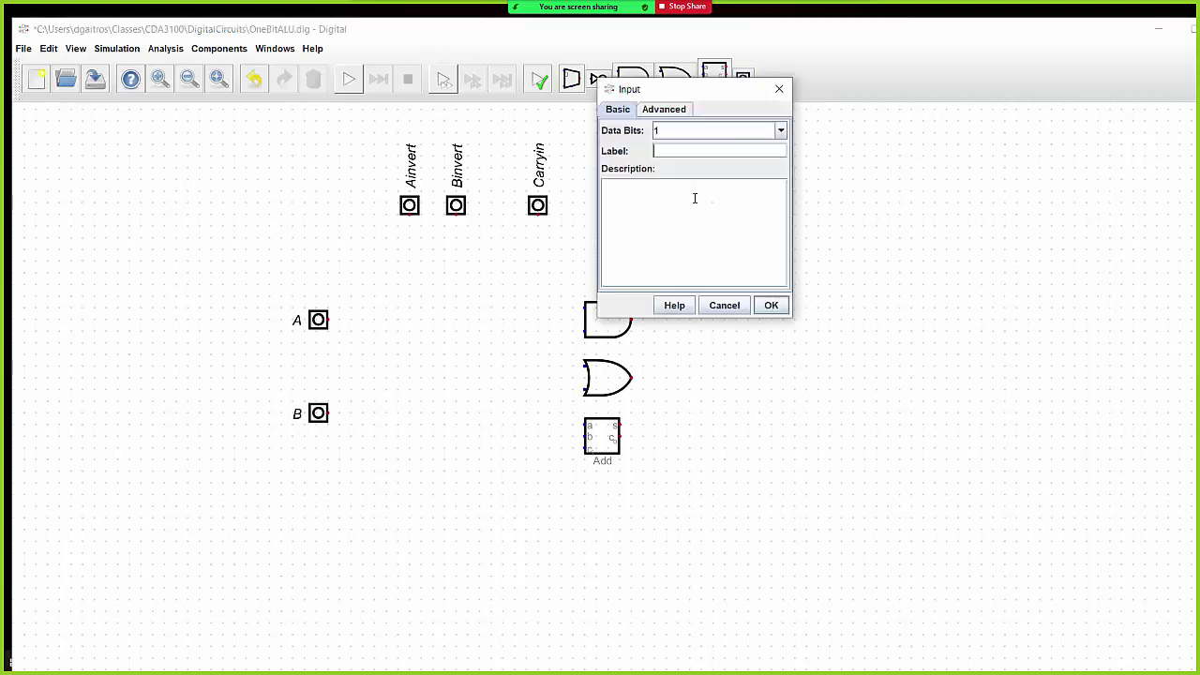
click(783, 132)
click(528, 206)
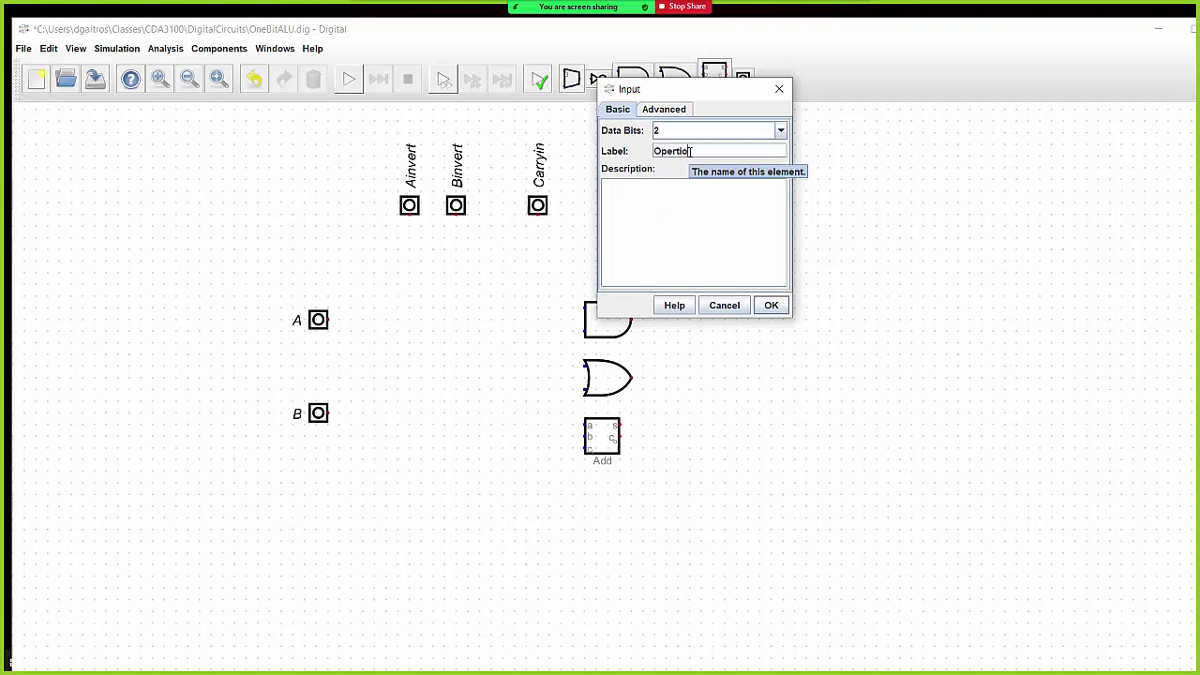
text(n)
key(Return)
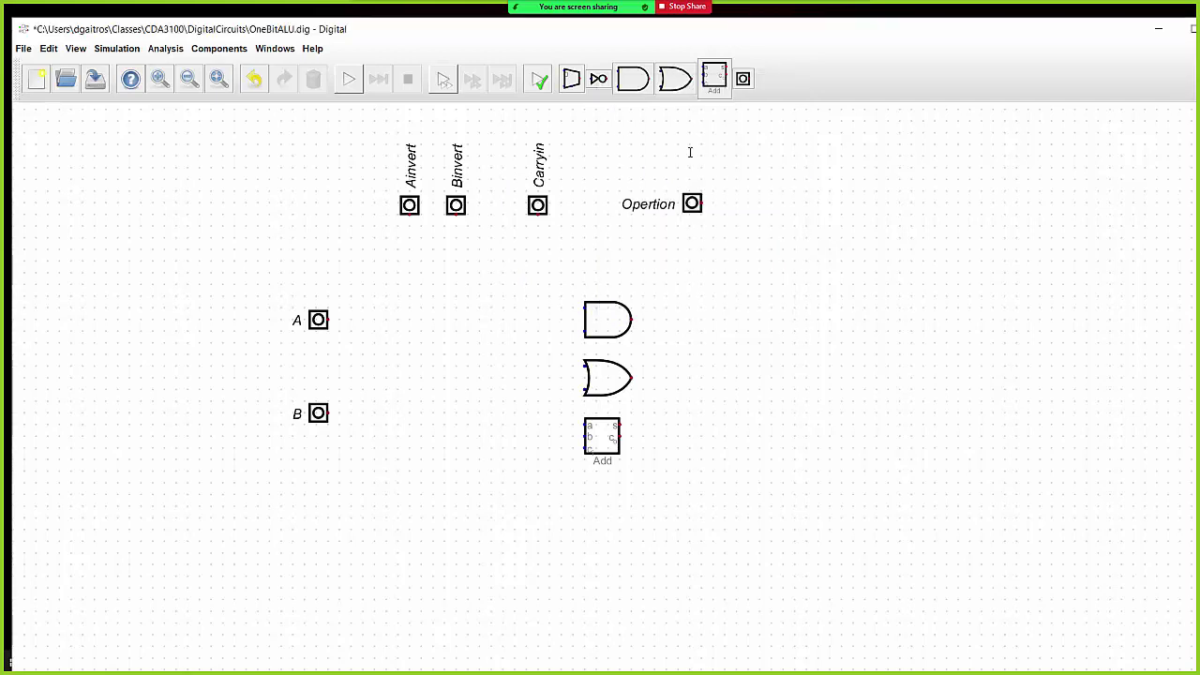
Rotate Opertion to 270° and shift it left toward Carryin.
right_click(698, 206)
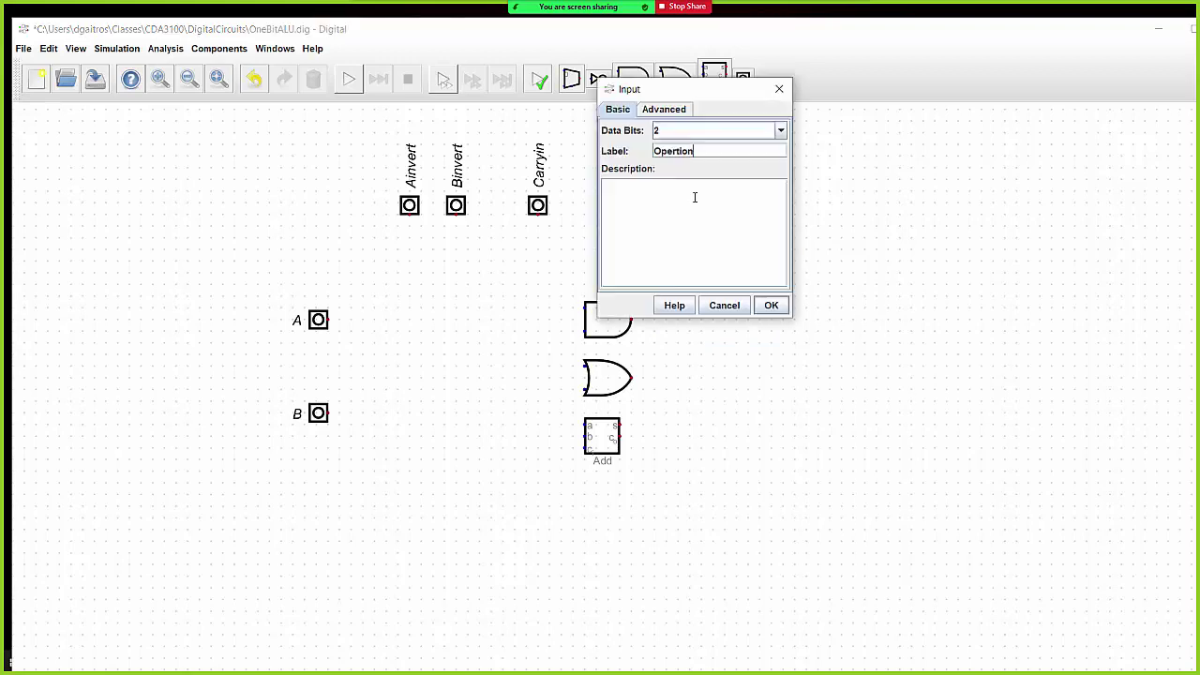
click(666, 109)
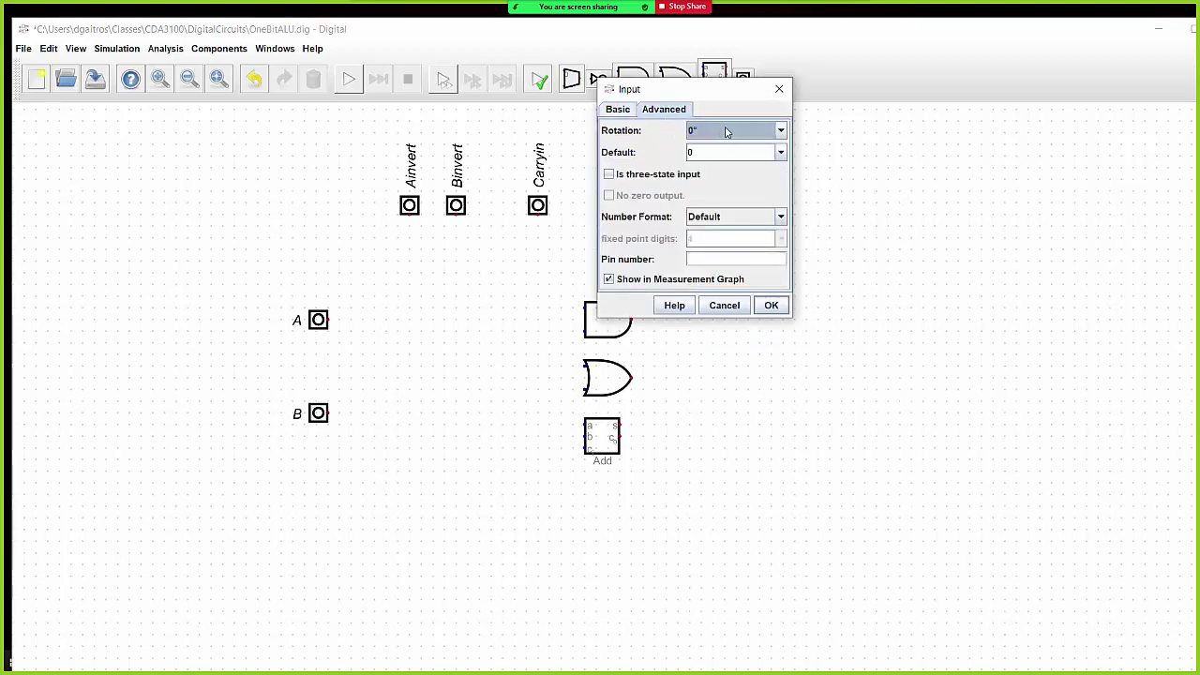
click(781, 131)
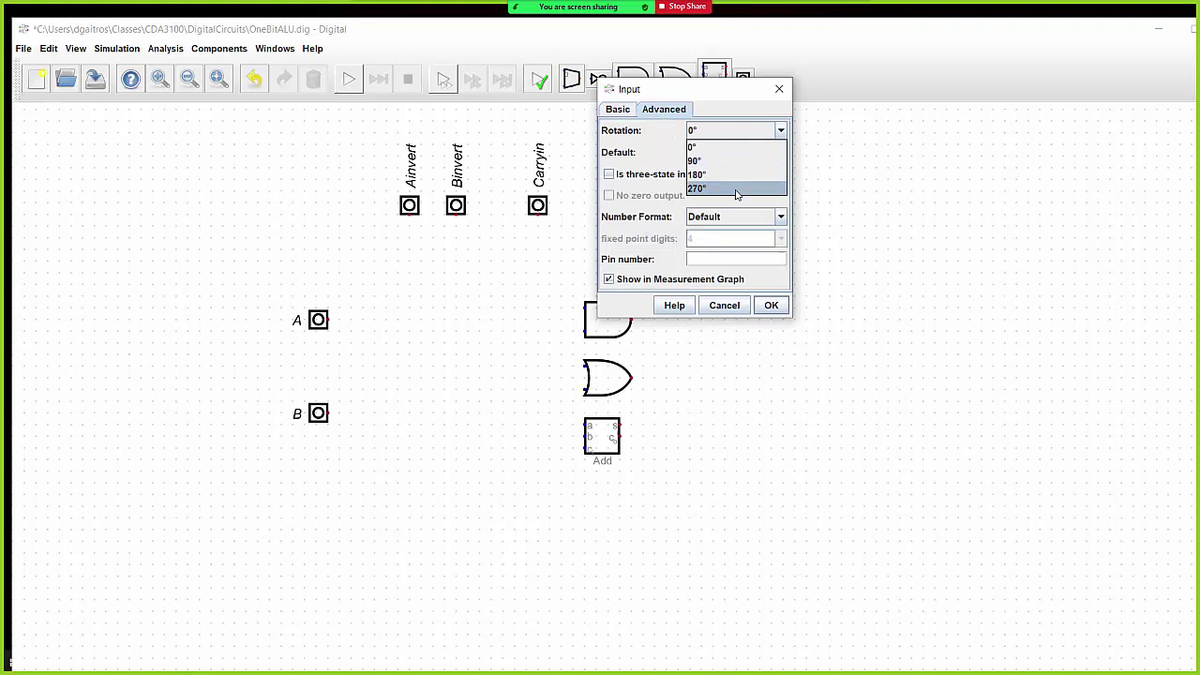
click(739, 194)
click(774, 309)
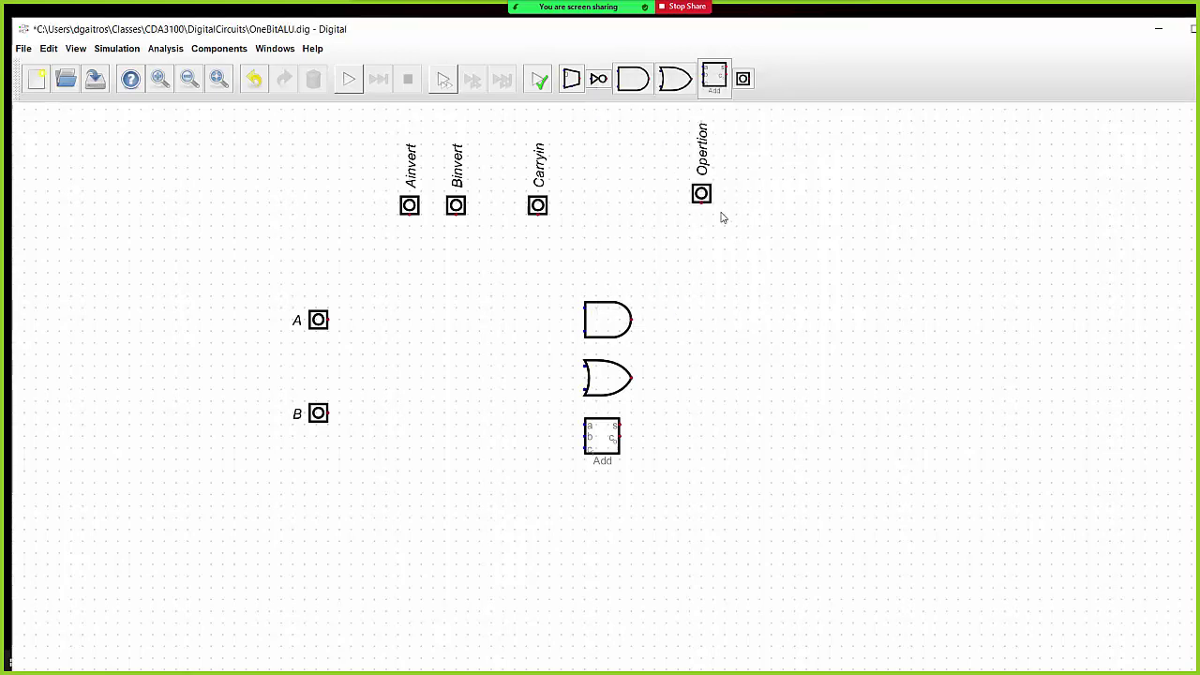
drag(703, 195, 668, 195)
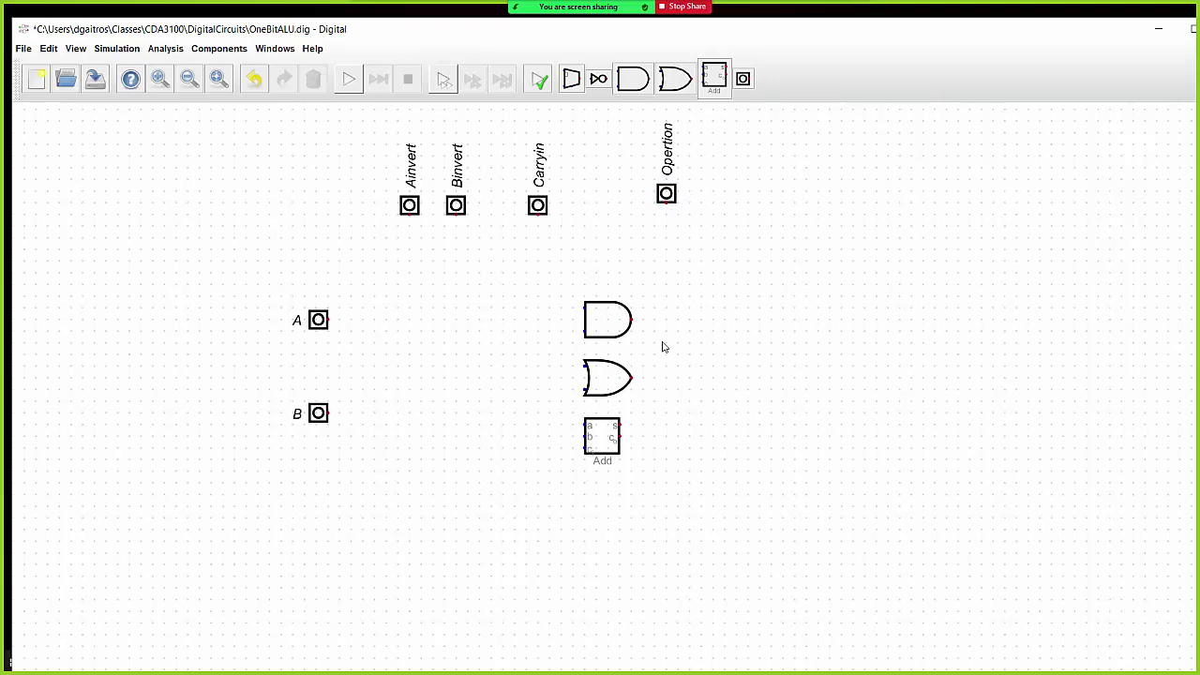
Place a multiplexer right of input A with its selector position flipped.
click(571, 80)
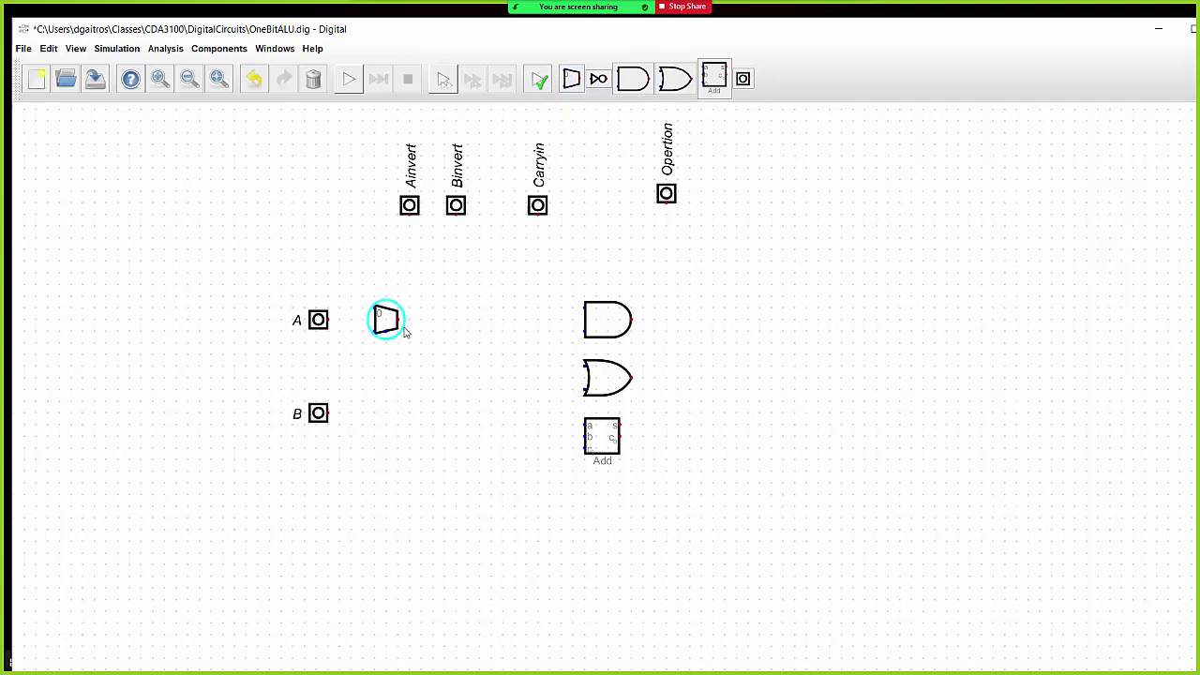
click(401, 328)
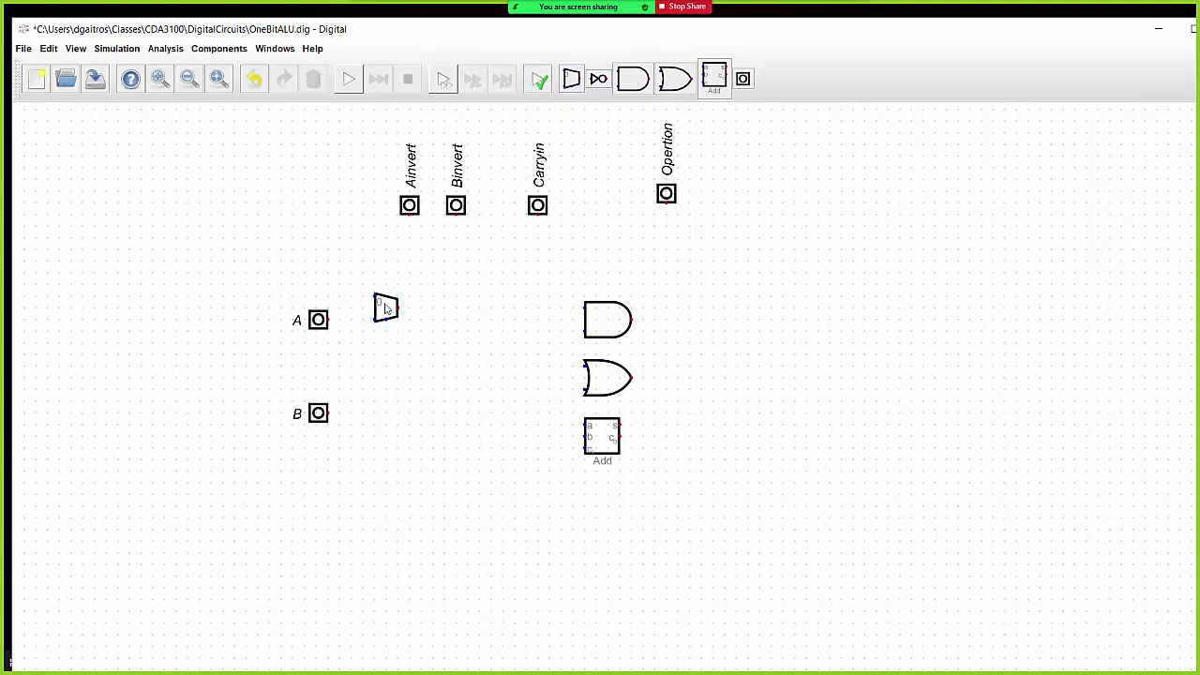
right_click(385, 307)
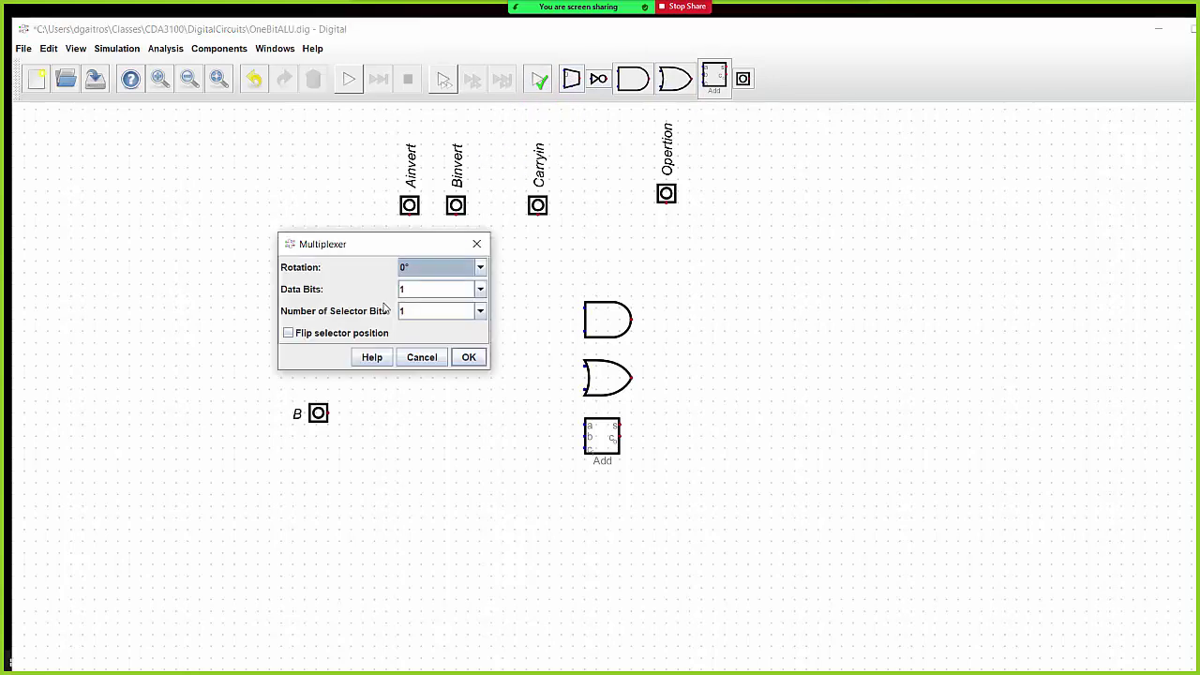
click(289, 334)
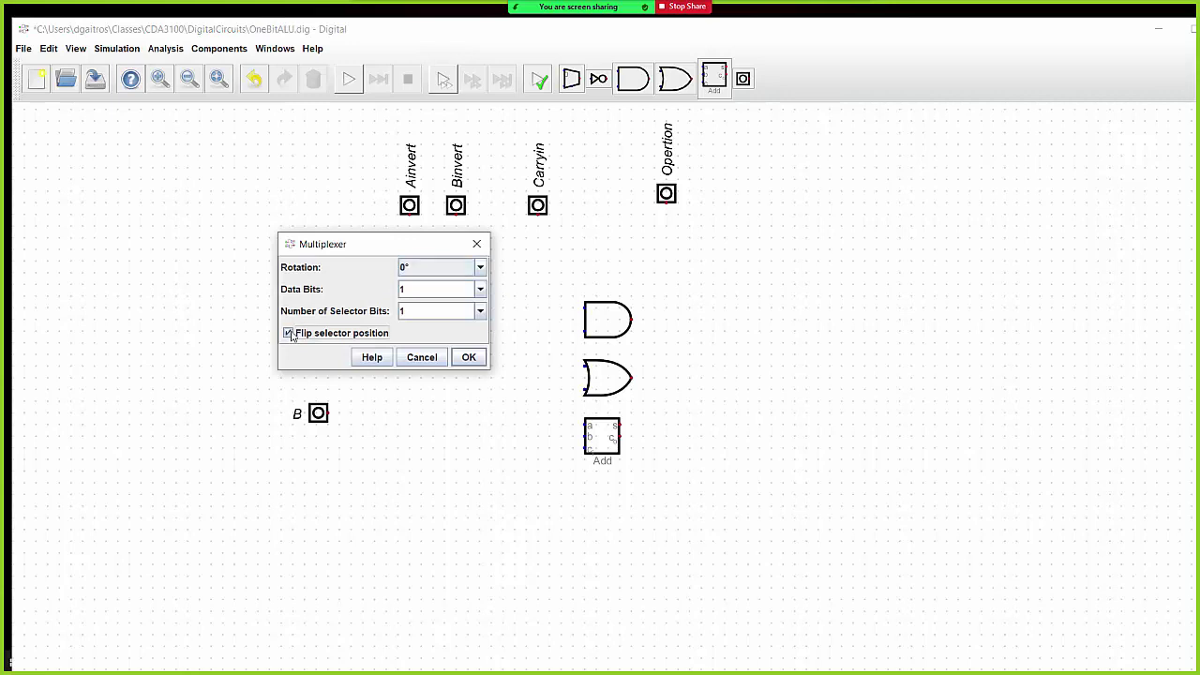
click(471, 359)
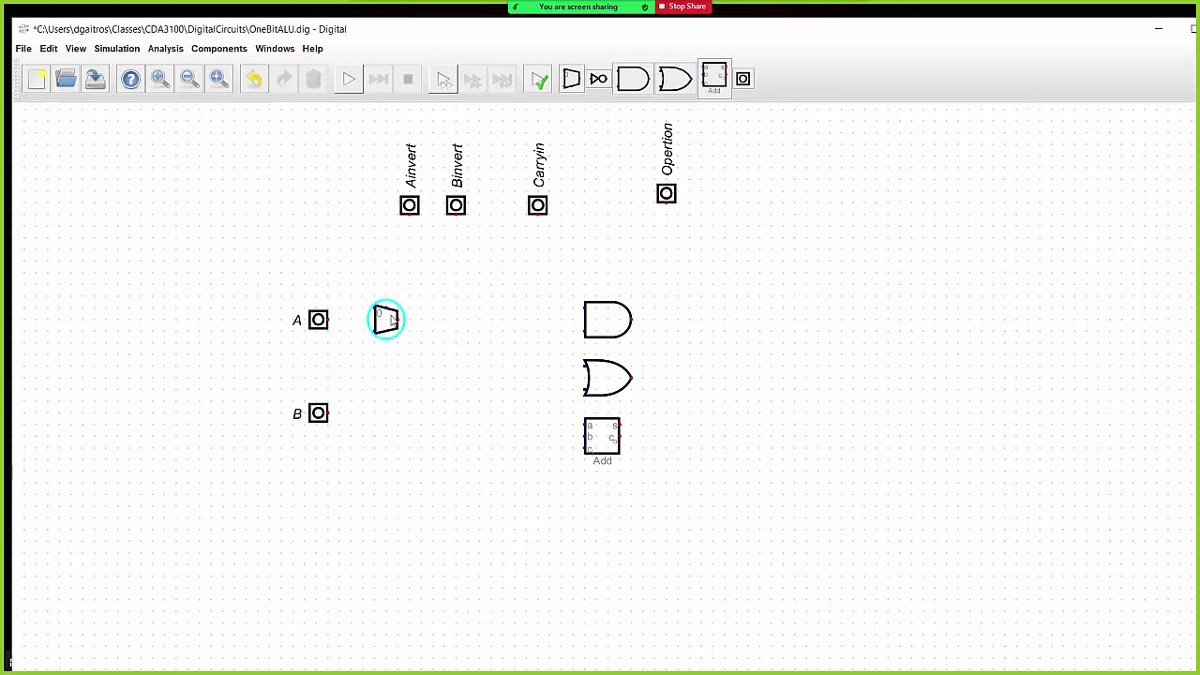
Wire Ainvert to the mux selector, A to its upper input, and its output to the AND gate.
drag(409, 206, 386, 207)
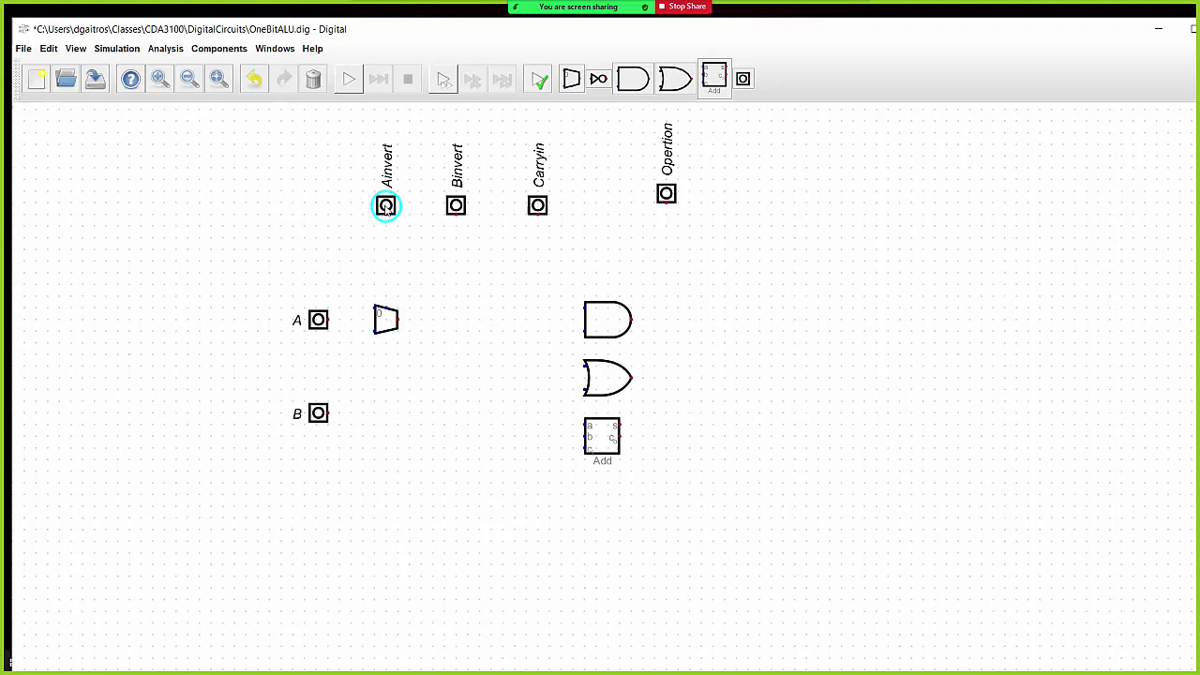
click(387, 215)
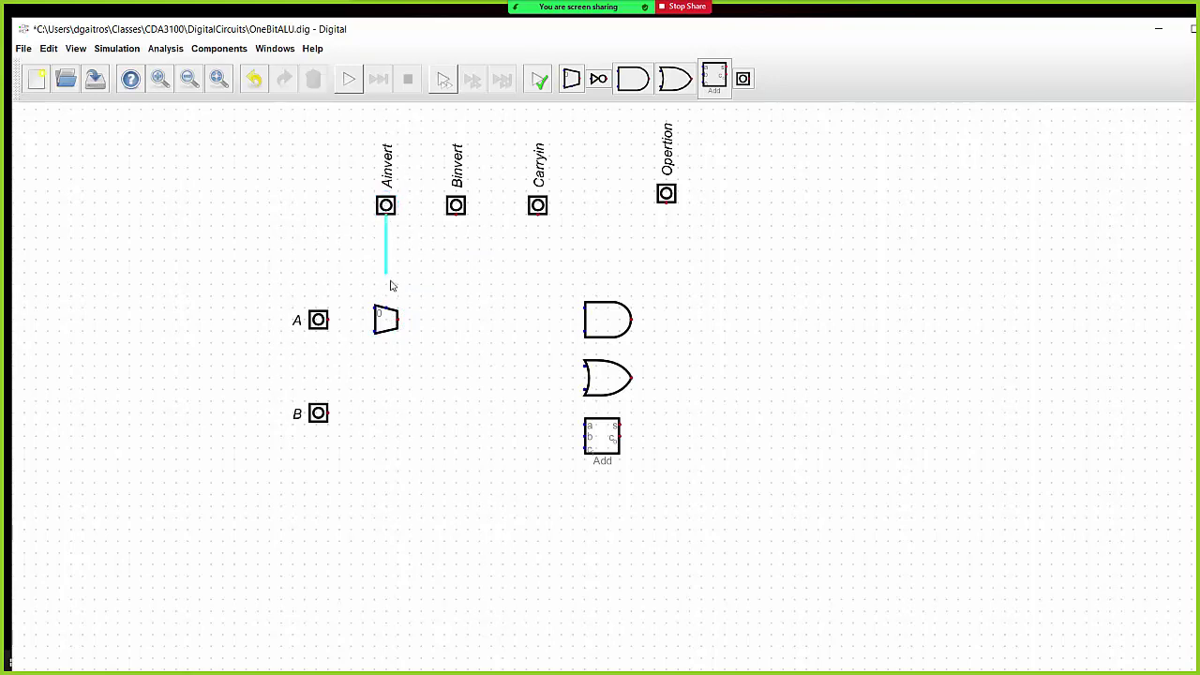
click(387, 309)
drag(319, 321, 295, 309)
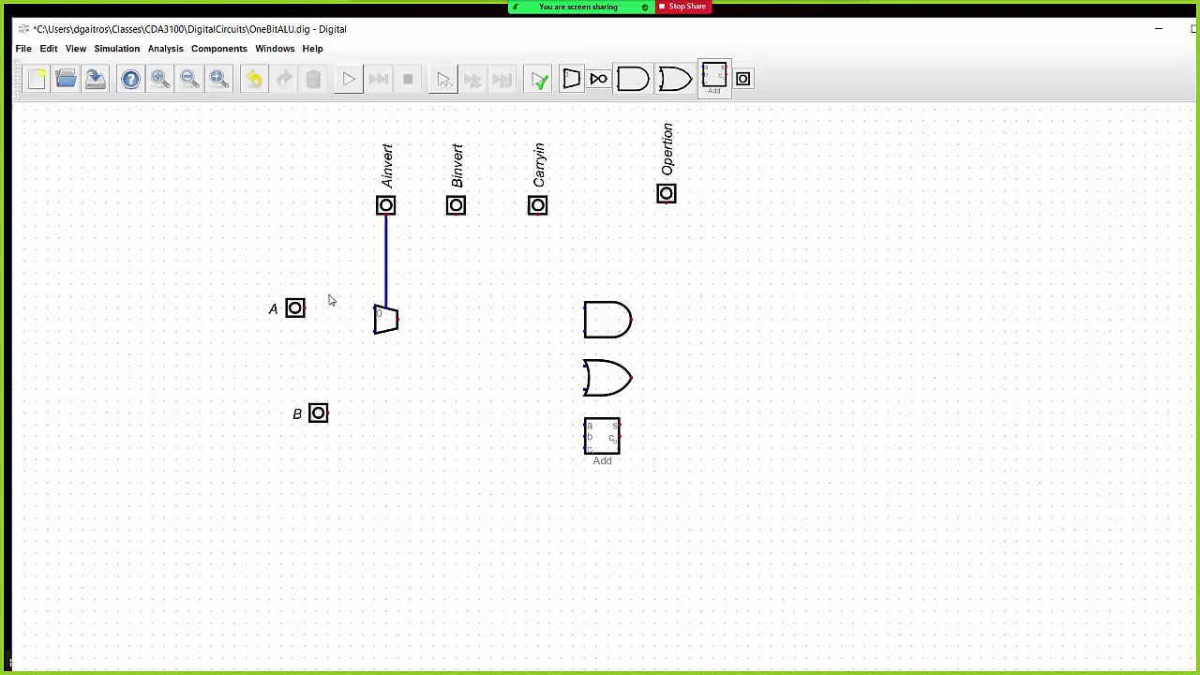
drag(306, 309, 374, 310)
drag(399, 323, 582, 434)
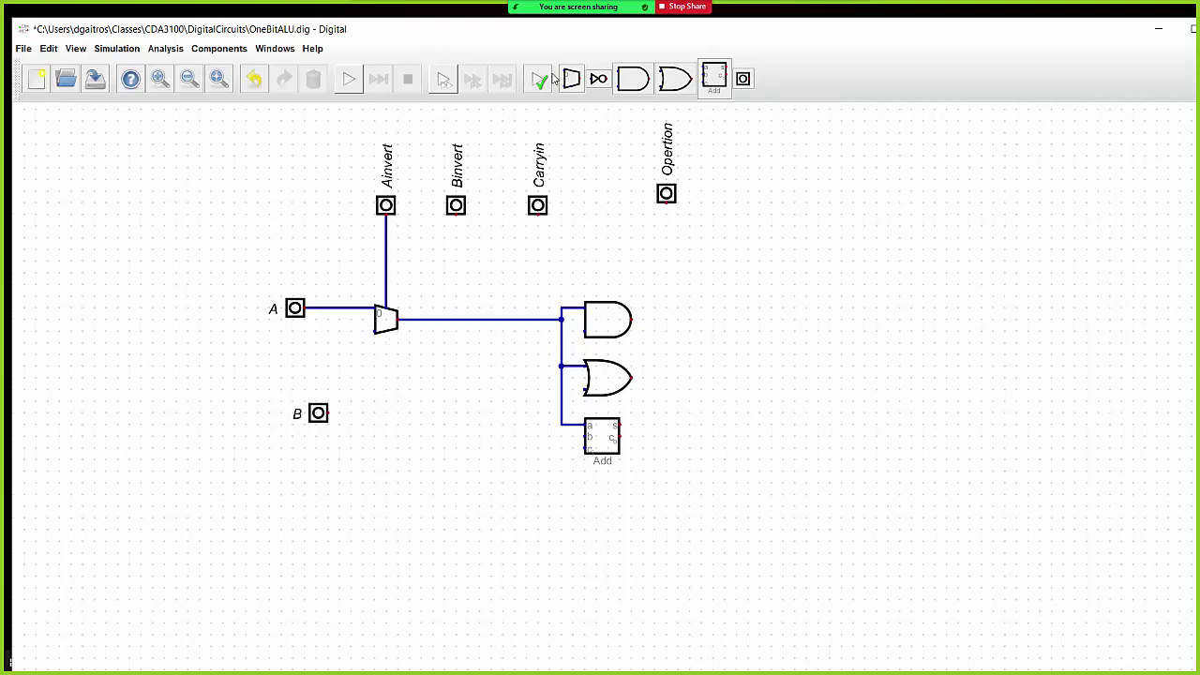
Add a NOT gate fed from A's line into the mux, then move input B under A.
click(598, 79)
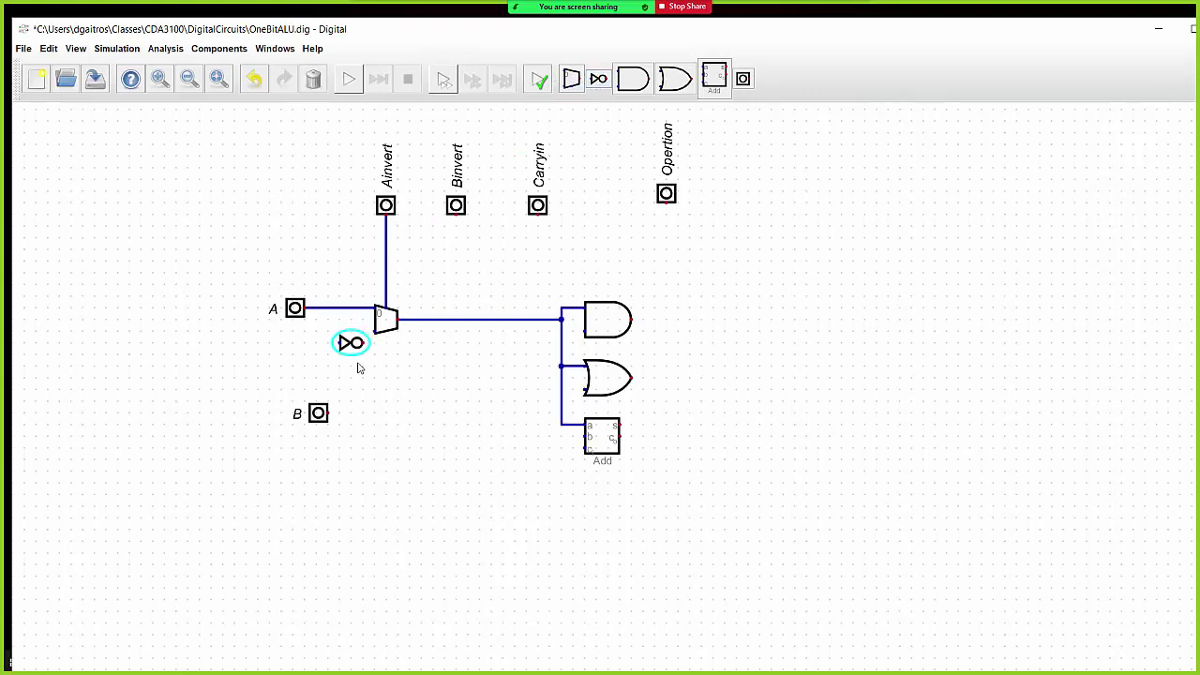
click(368, 343)
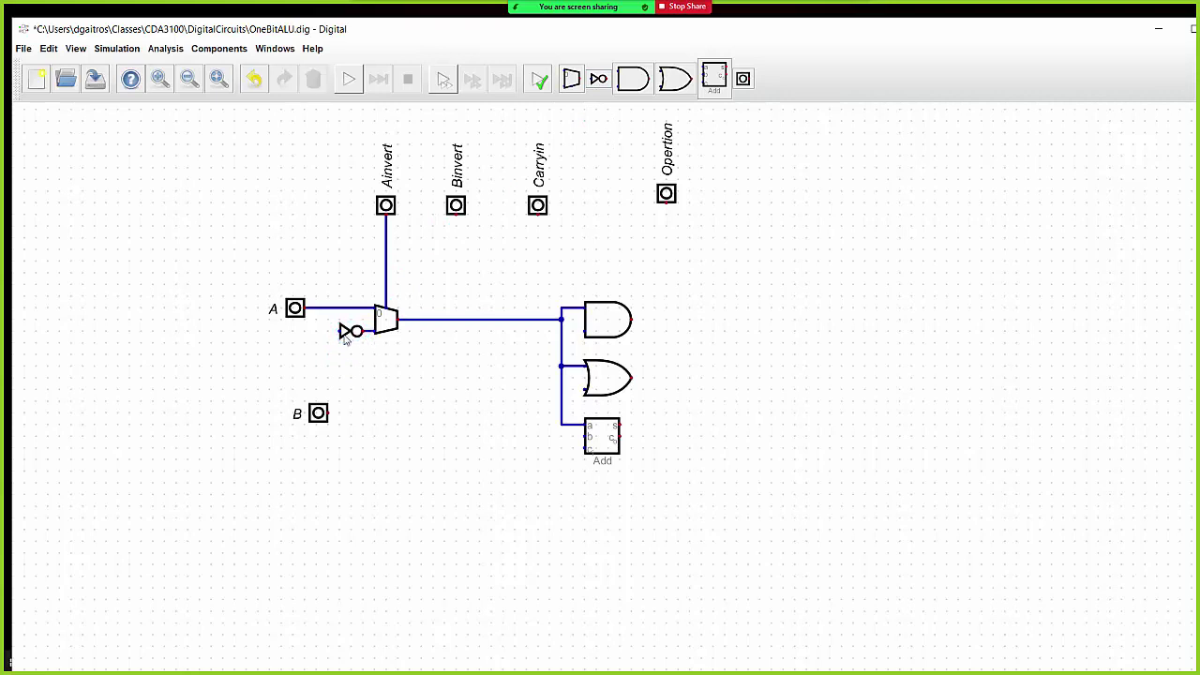
click(340, 331)
drag(315, 417, 291, 417)
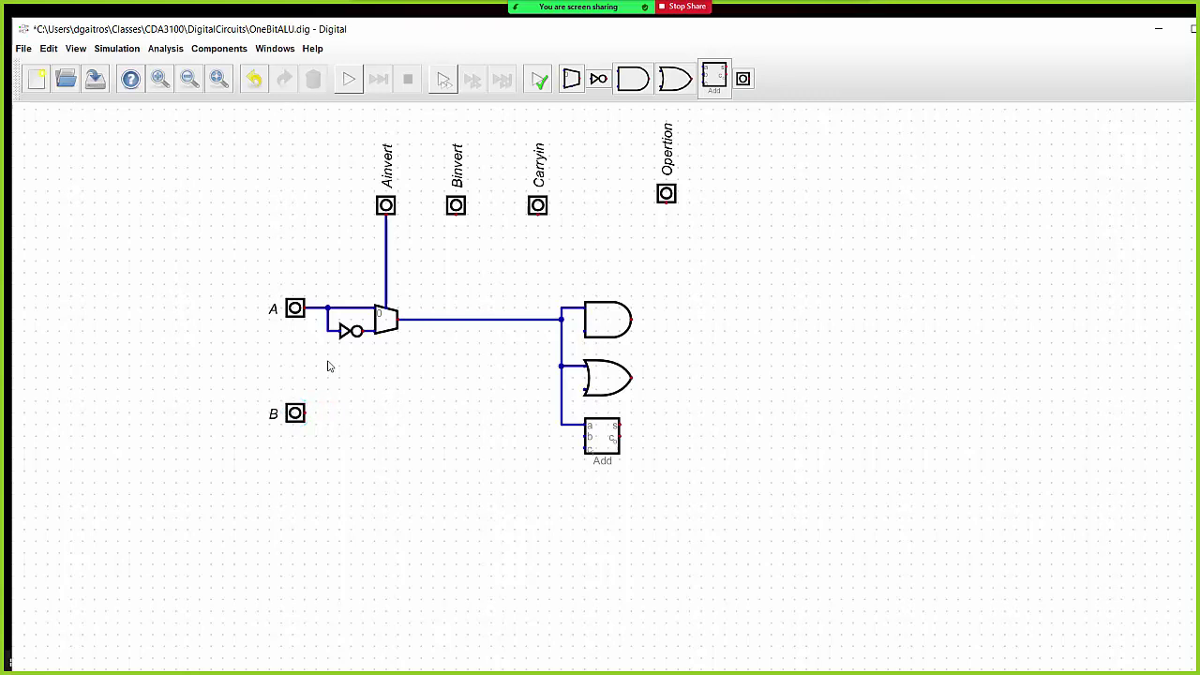
Place a second flipped-selector multiplexer near B and wire Binvert to its selector.
click(571, 80)
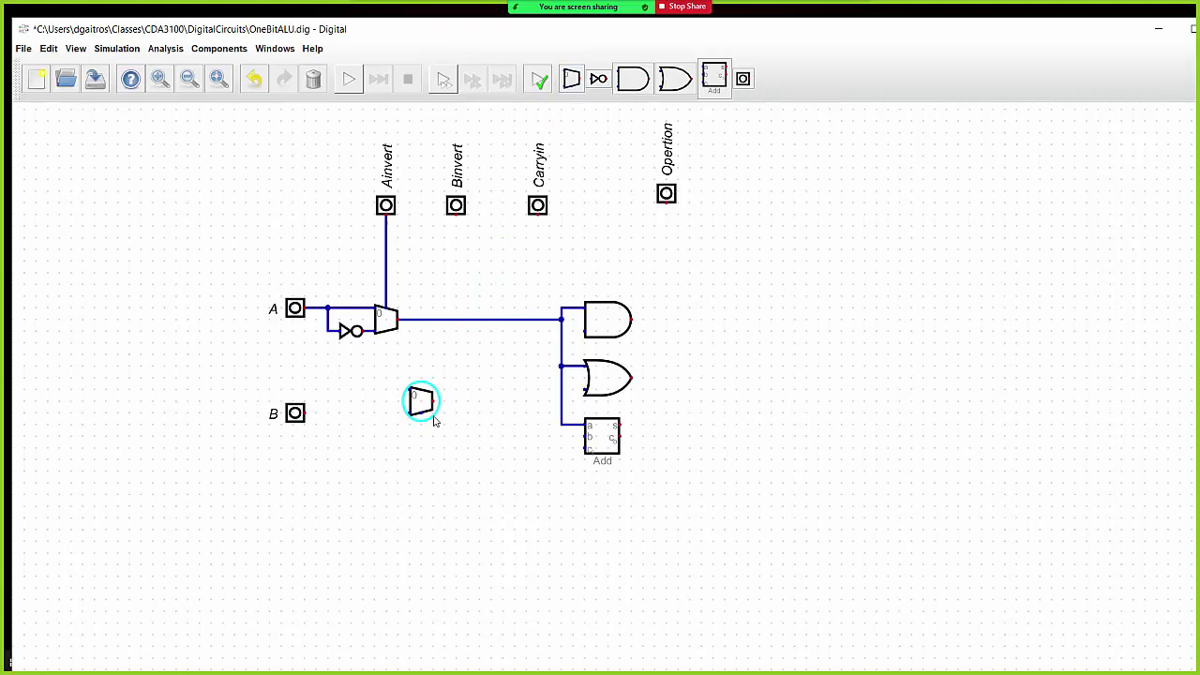
click(435, 422)
right_click(431, 420)
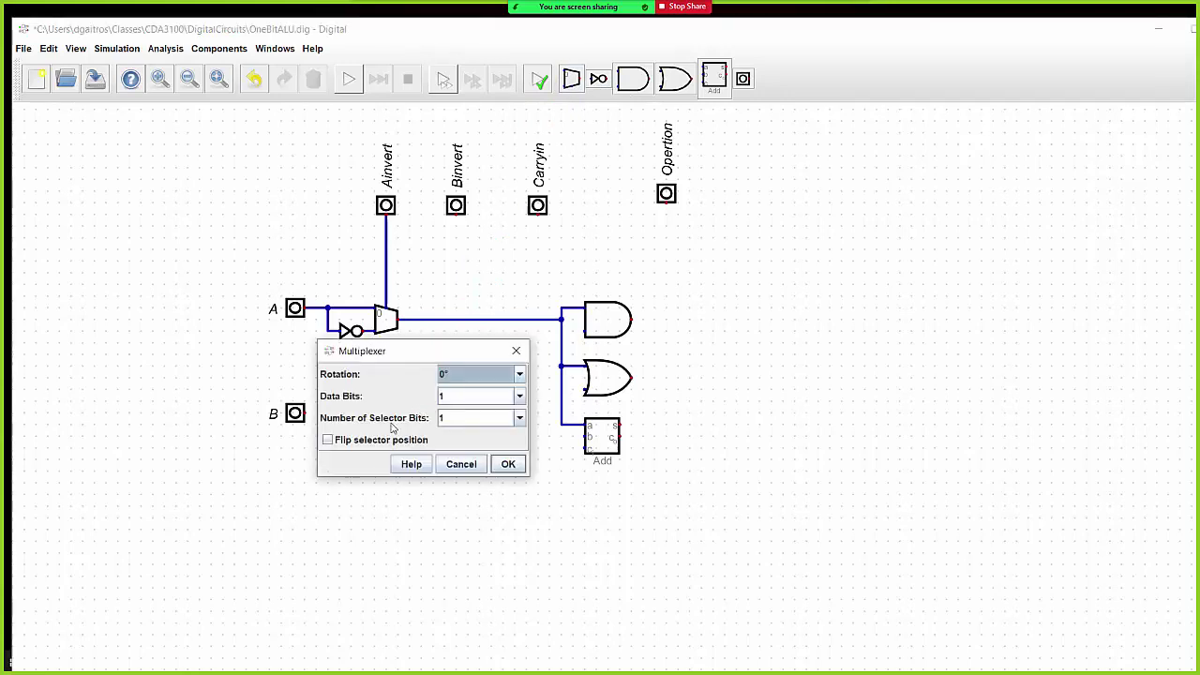
click(327, 440)
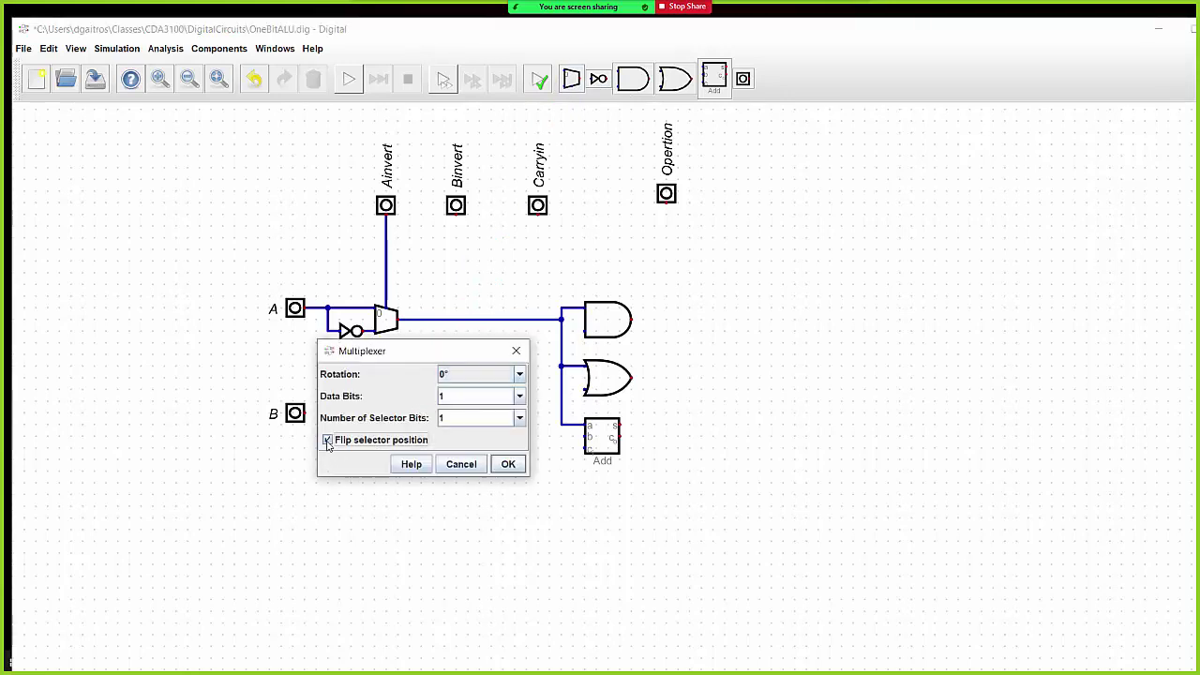
click(508, 464)
drag(457, 206, 421, 207)
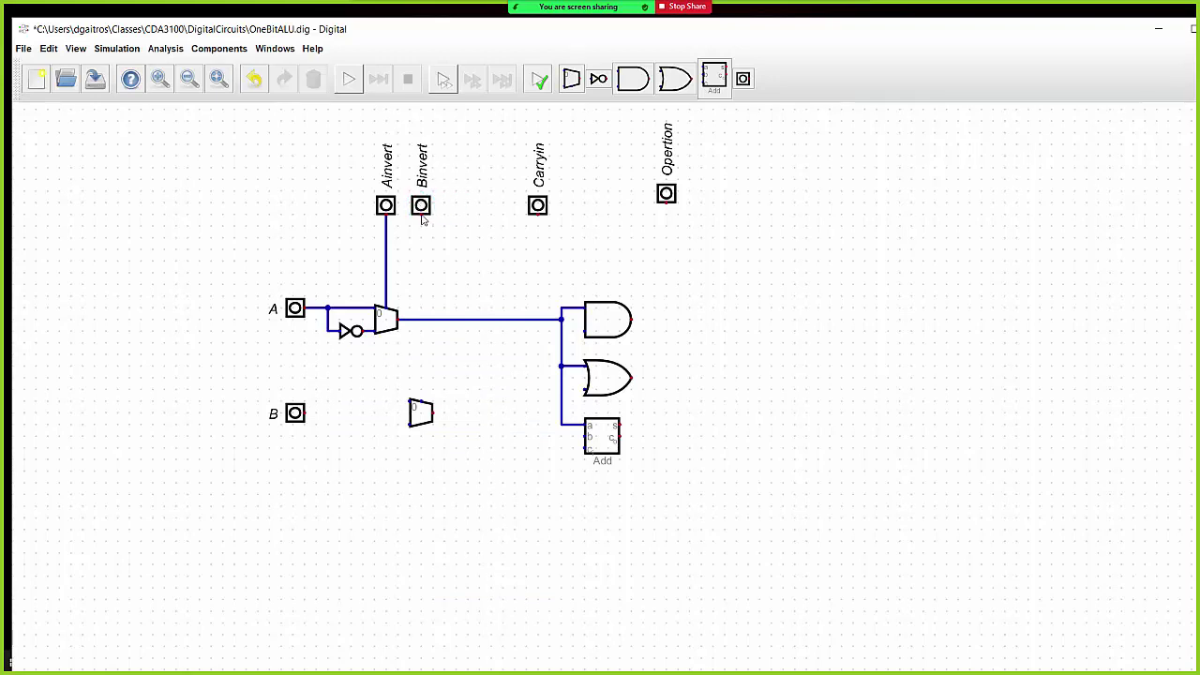
click(423, 219)
click(427, 408)
Add a NOT gate and wire B directly and inverted into the second mux.
click(591, 84)
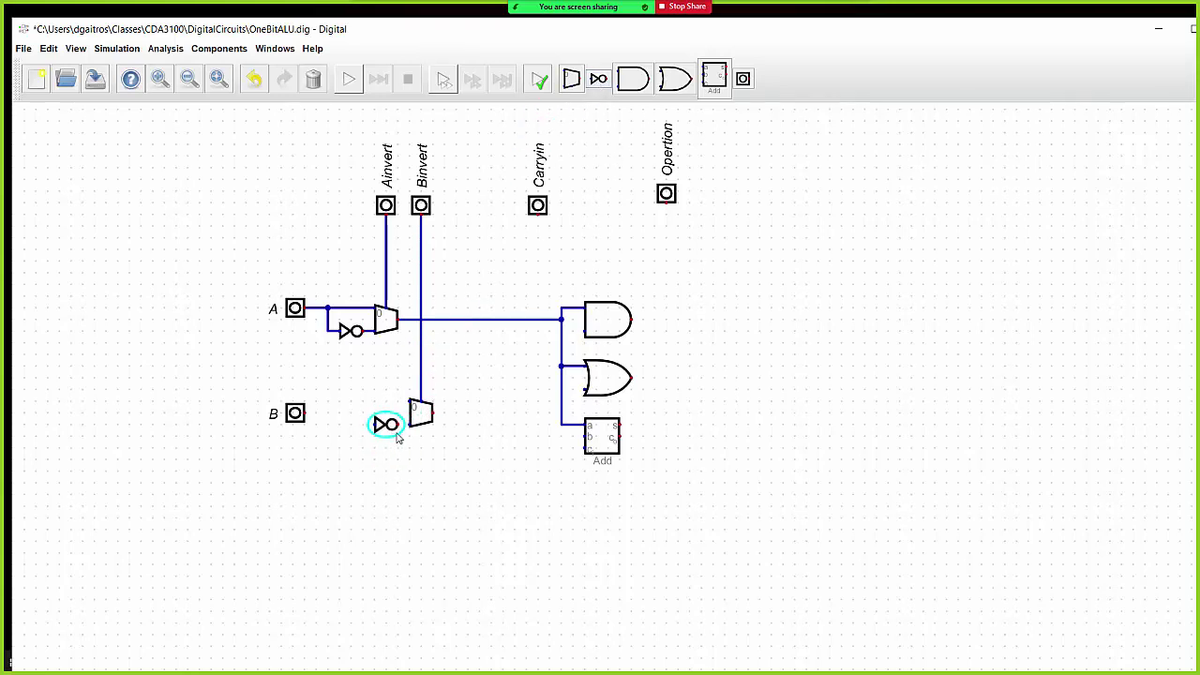
click(397, 437)
click(411, 403)
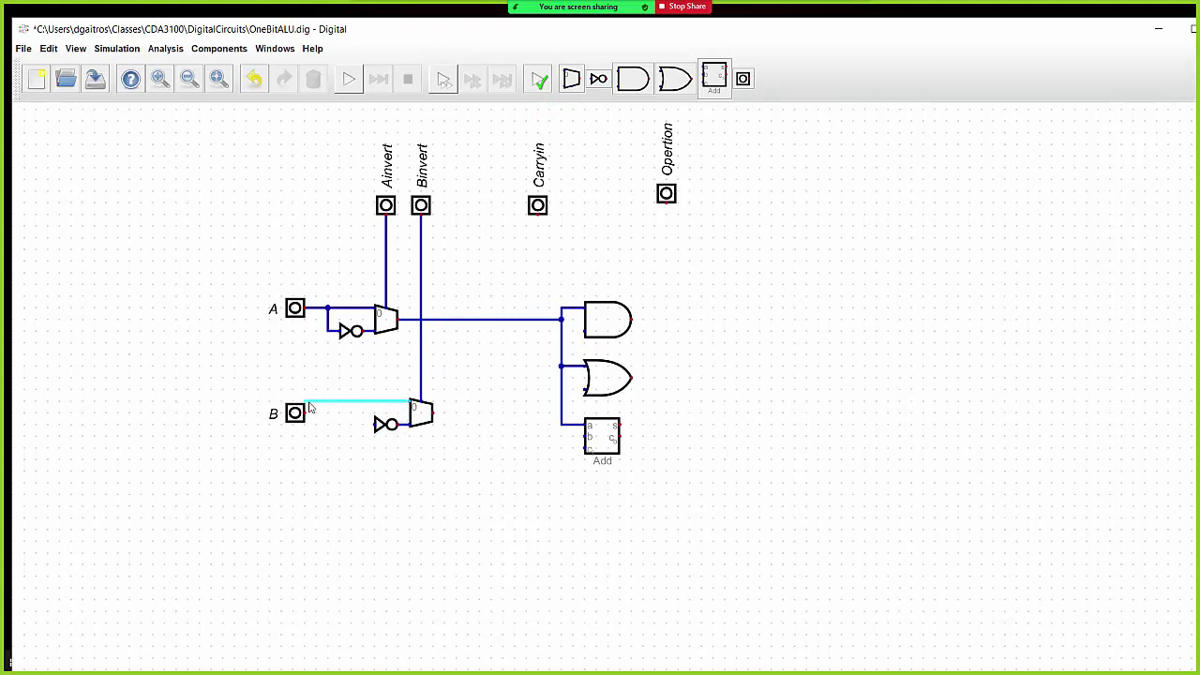
click(311, 405)
drag(297, 418, 302, 401)
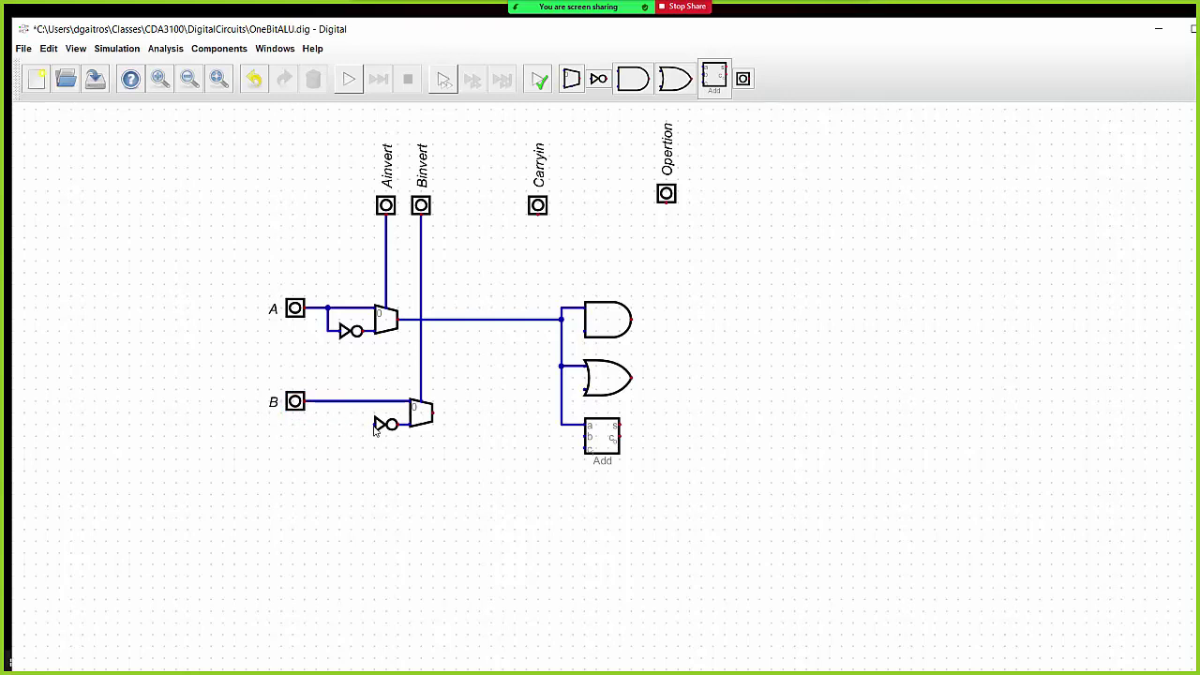
click(372, 425)
click(351, 403)
Route the second mux output to the OR, AND and adder inputs, and Carryin to the adder's carry-in.
click(435, 413)
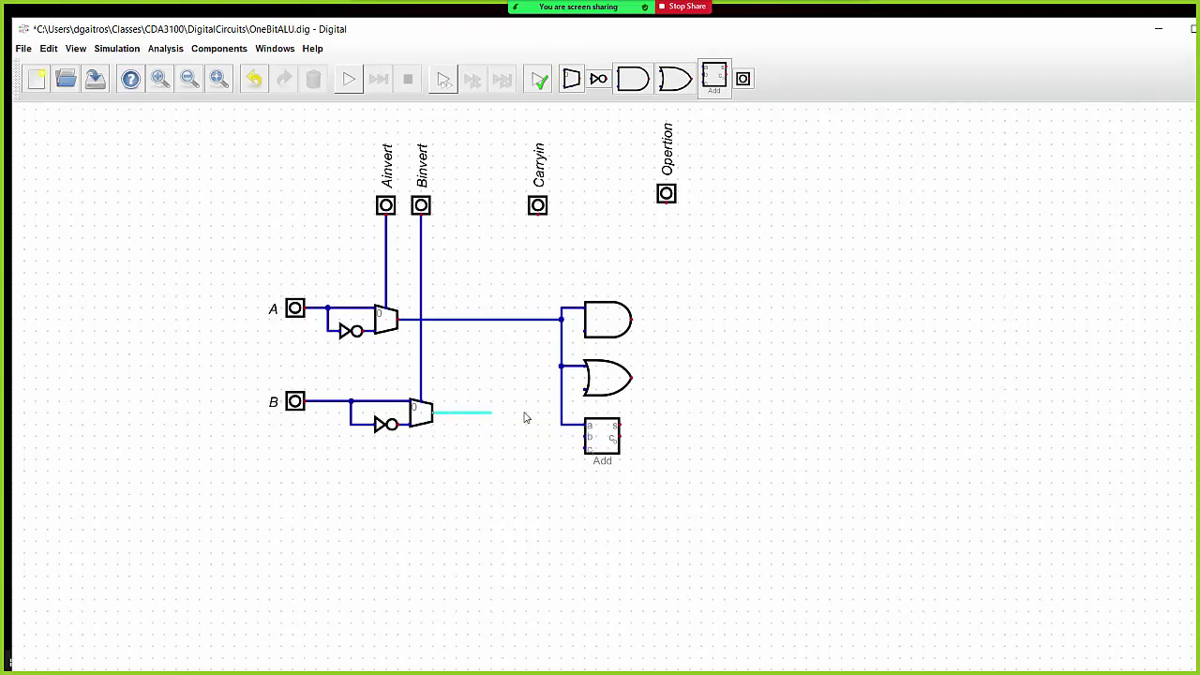
click(572, 414)
click(583, 392)
click(579, 394)
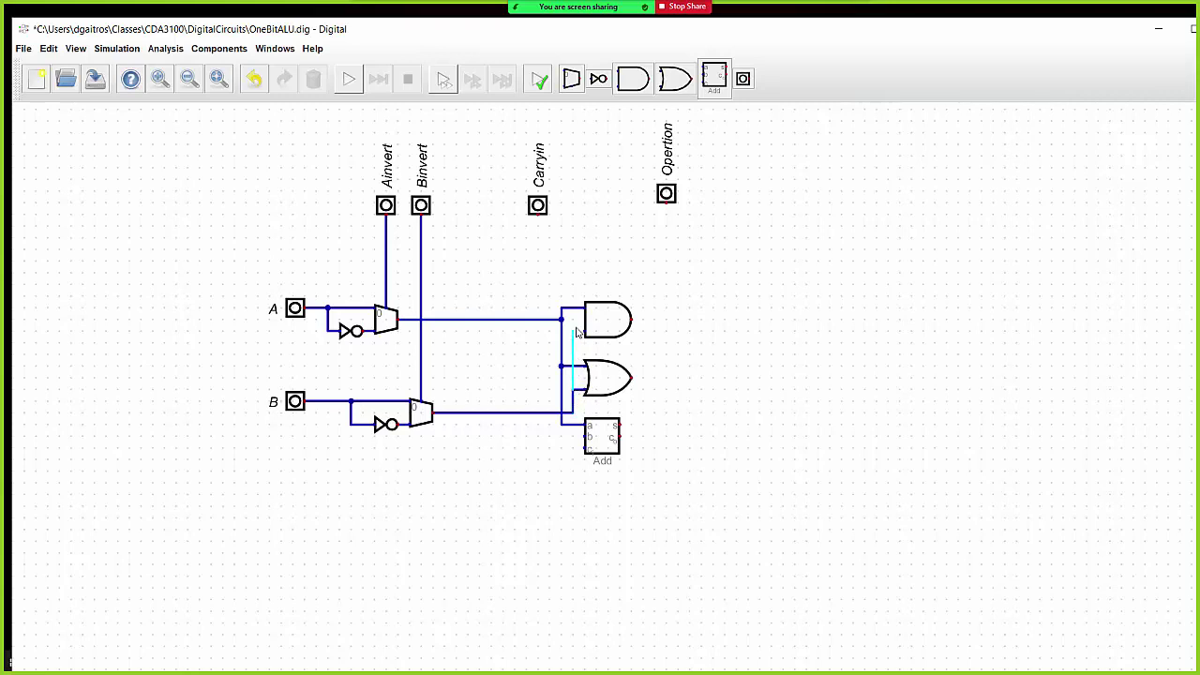
click(578, 331)
click(586, 332)
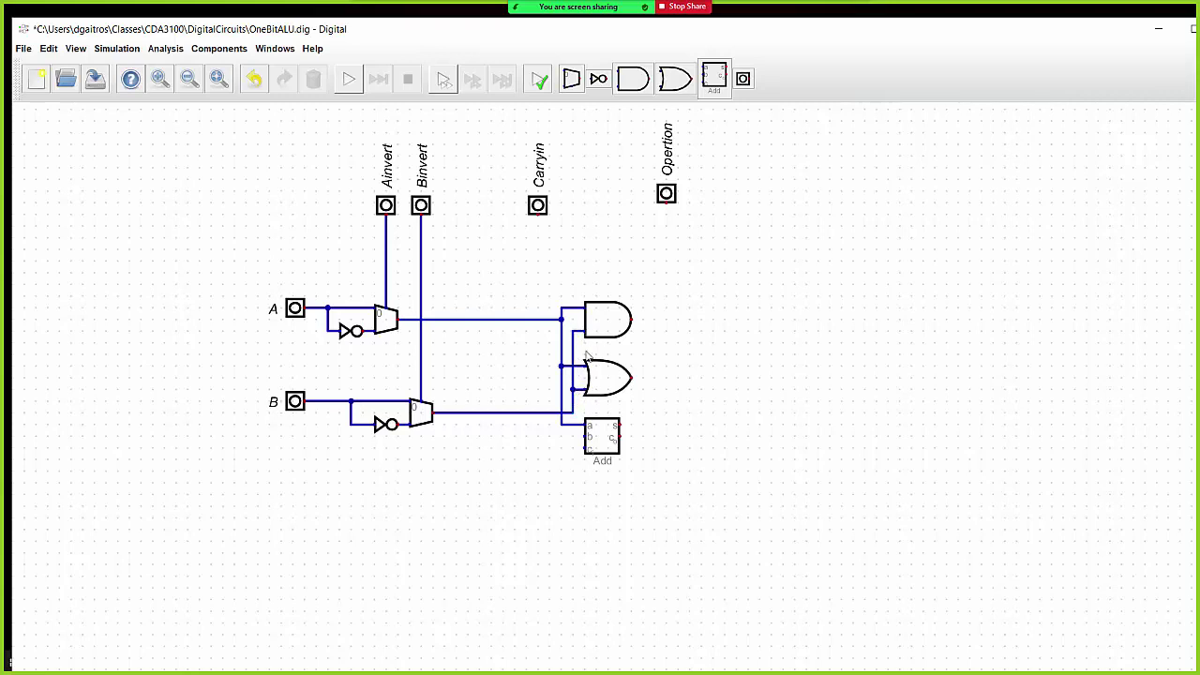
click(572, 414)
click(573, 431)
click(538, 215)
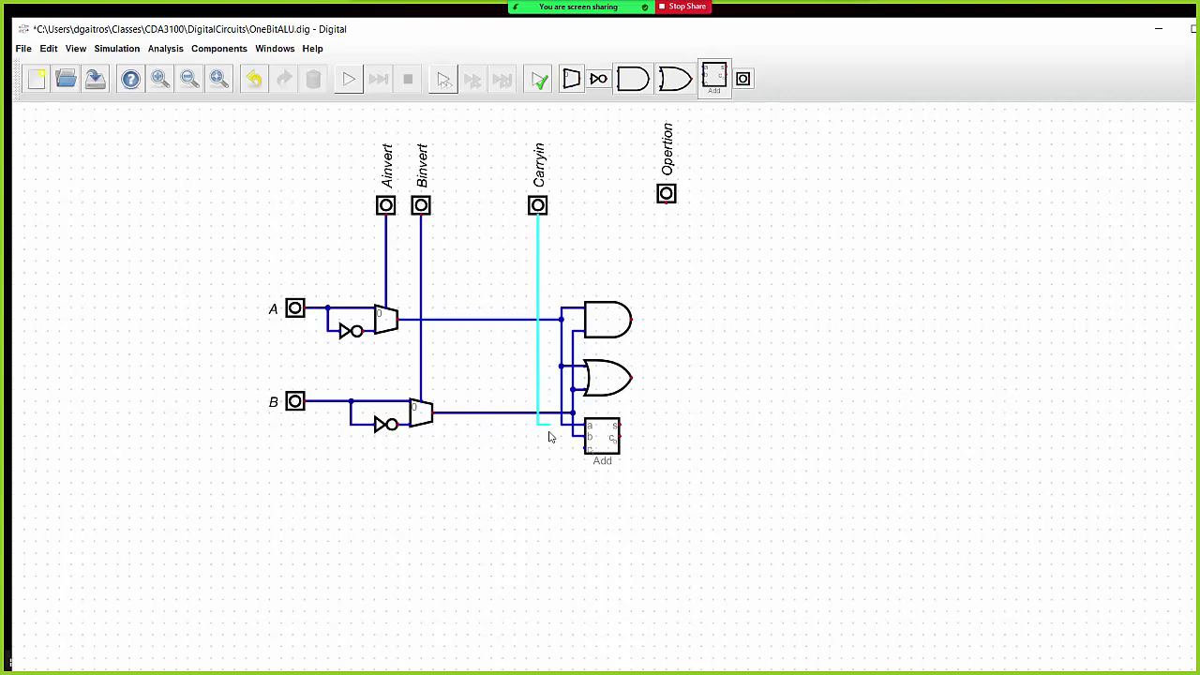
click(585, 448)
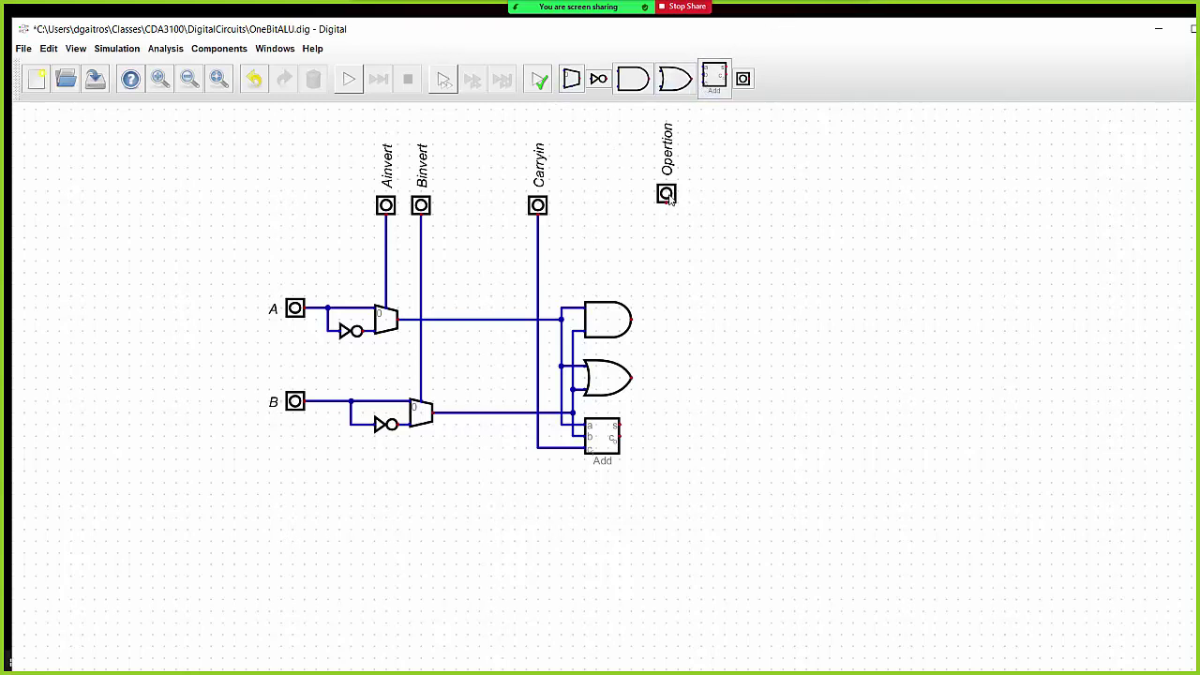
Place an output multiplexer beside the AND gate and move Opertion right above it.
mouse_move(669, 198)
mouse_down()
mouse_move(680, 209)
mouse_move(668, 207)
mouse_up()
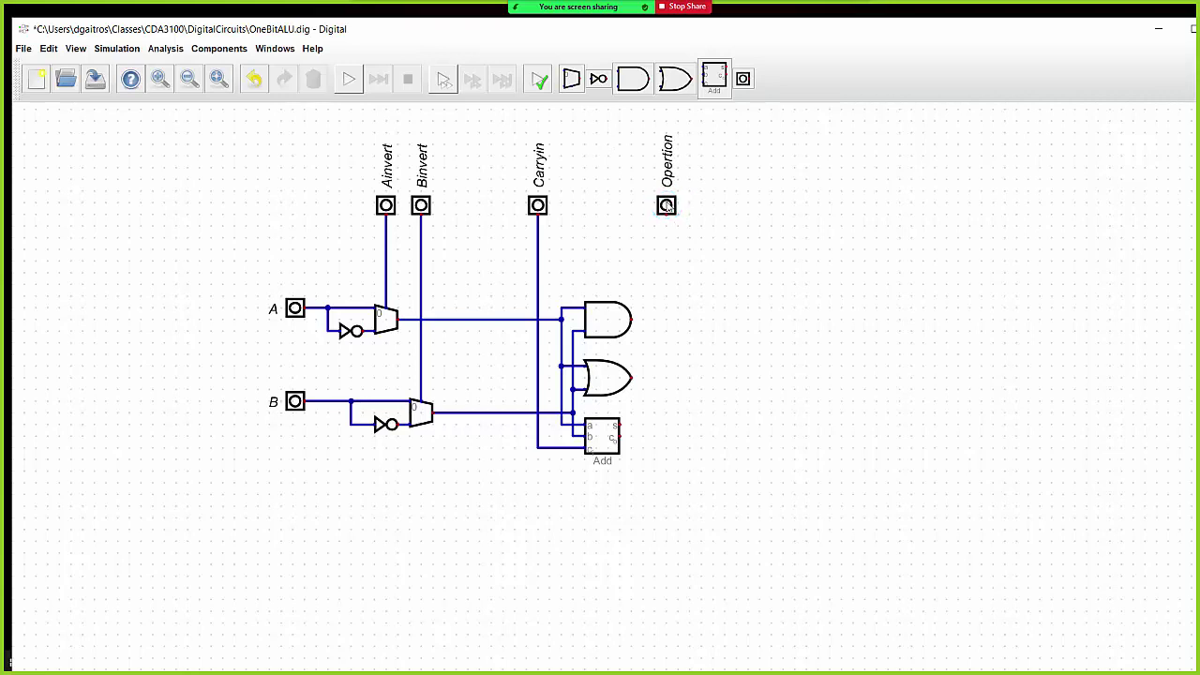
click(571, 79)
click(678, 273)
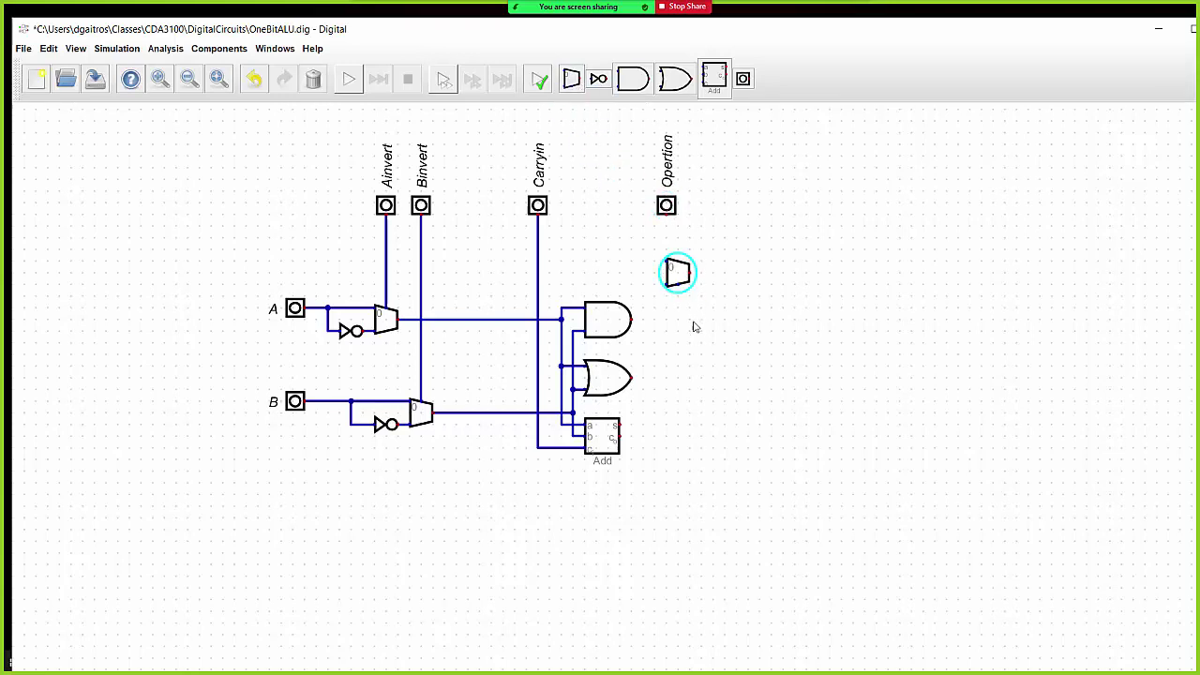
drag(678, 273, 707, 335)
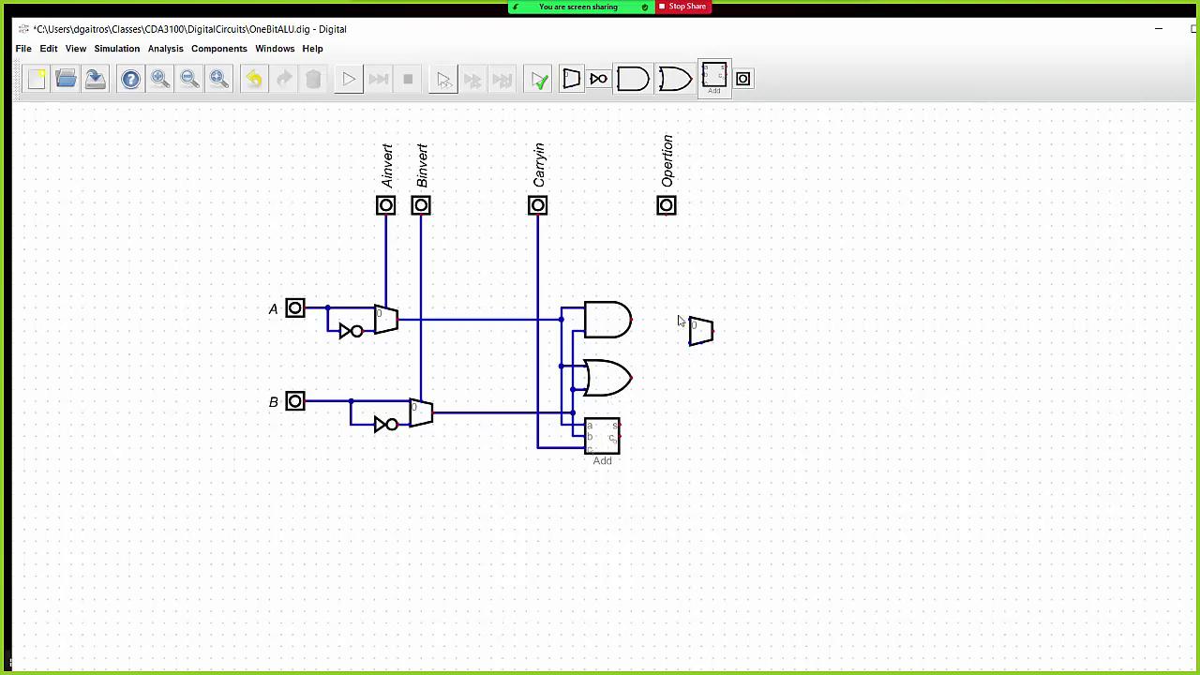
drag(668, 204, 695, 204)
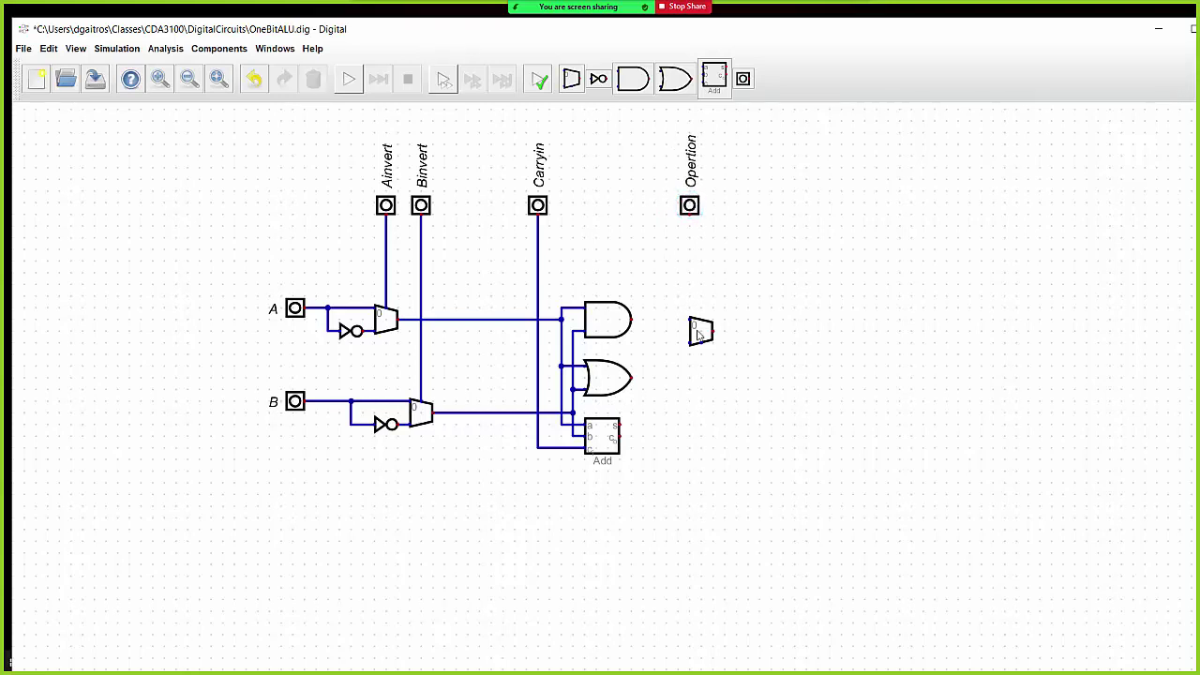
Flip the output mux's selector, keep Opertion at 2 bits, and wire it to the selector.
right_click(698, 328)
click(606, 361)
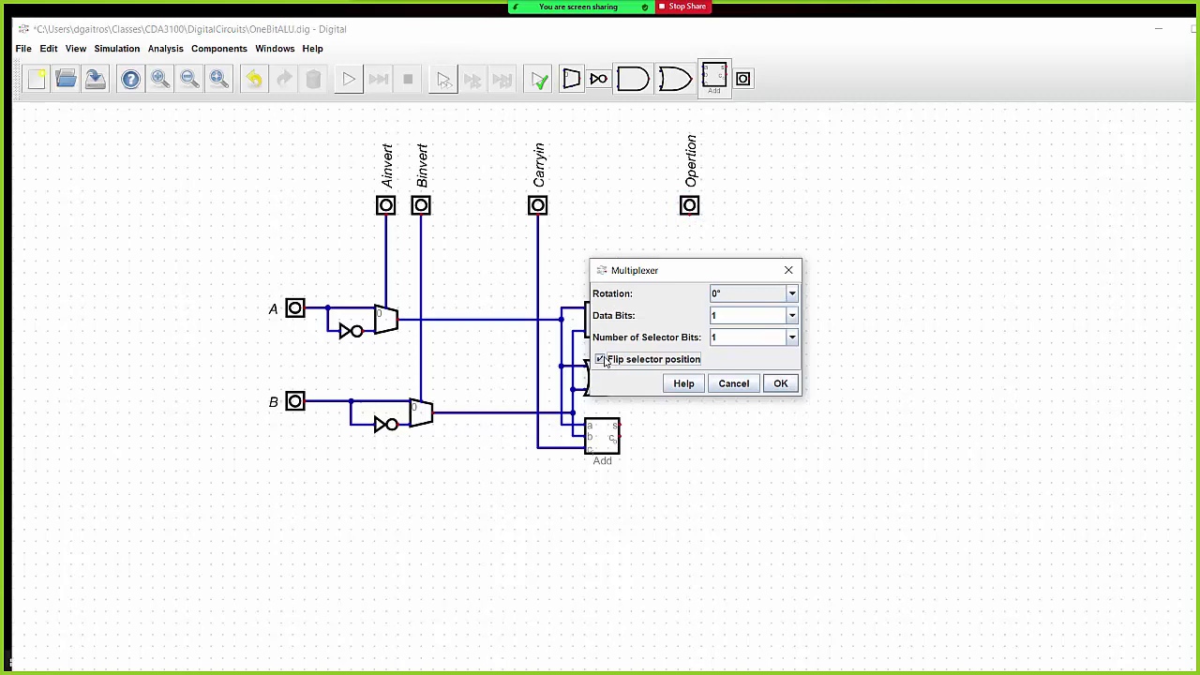
click(779, 384)
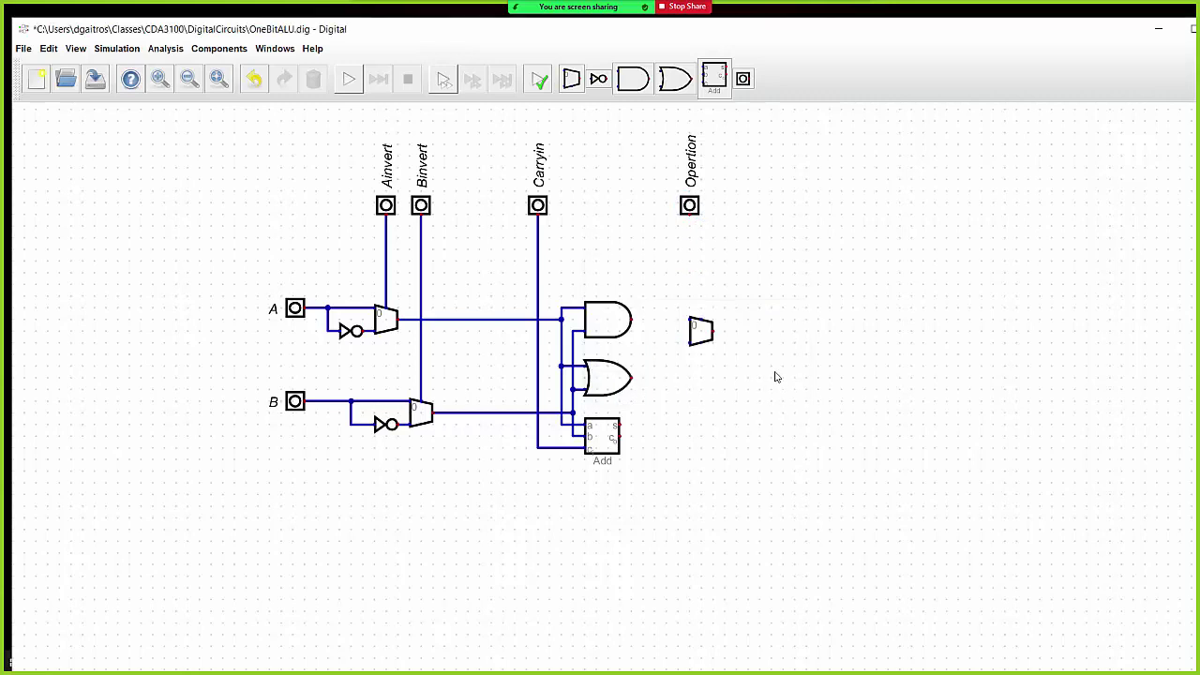
right_click(690, 207)
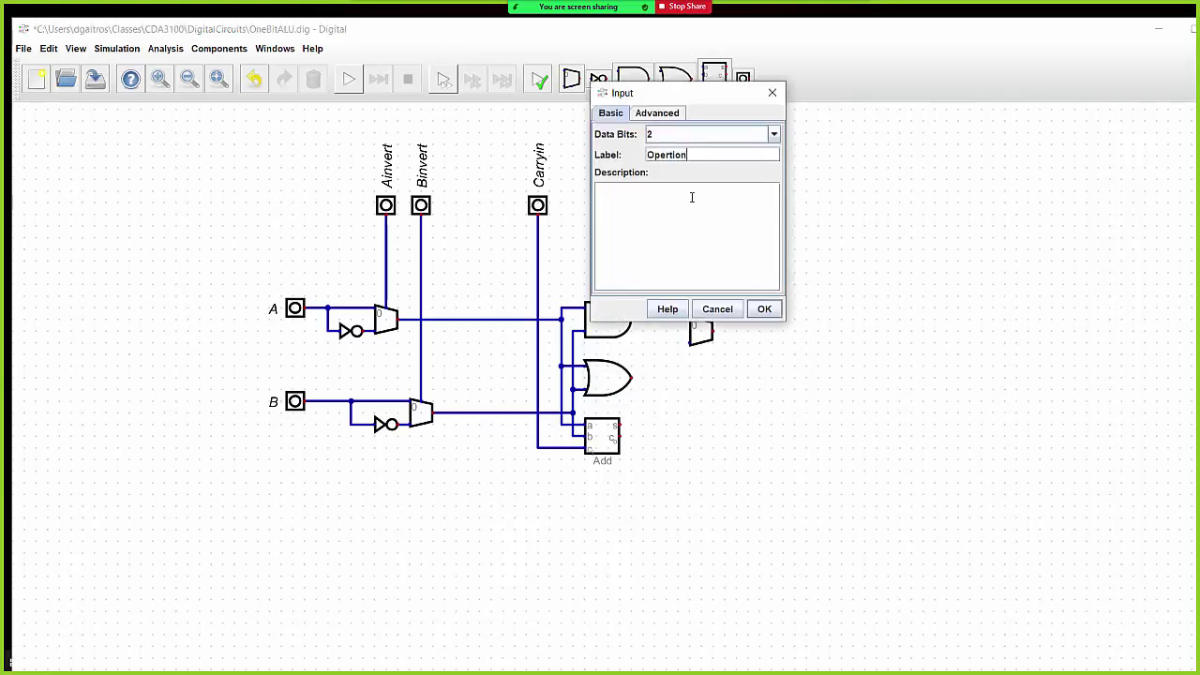
click(765, 308)
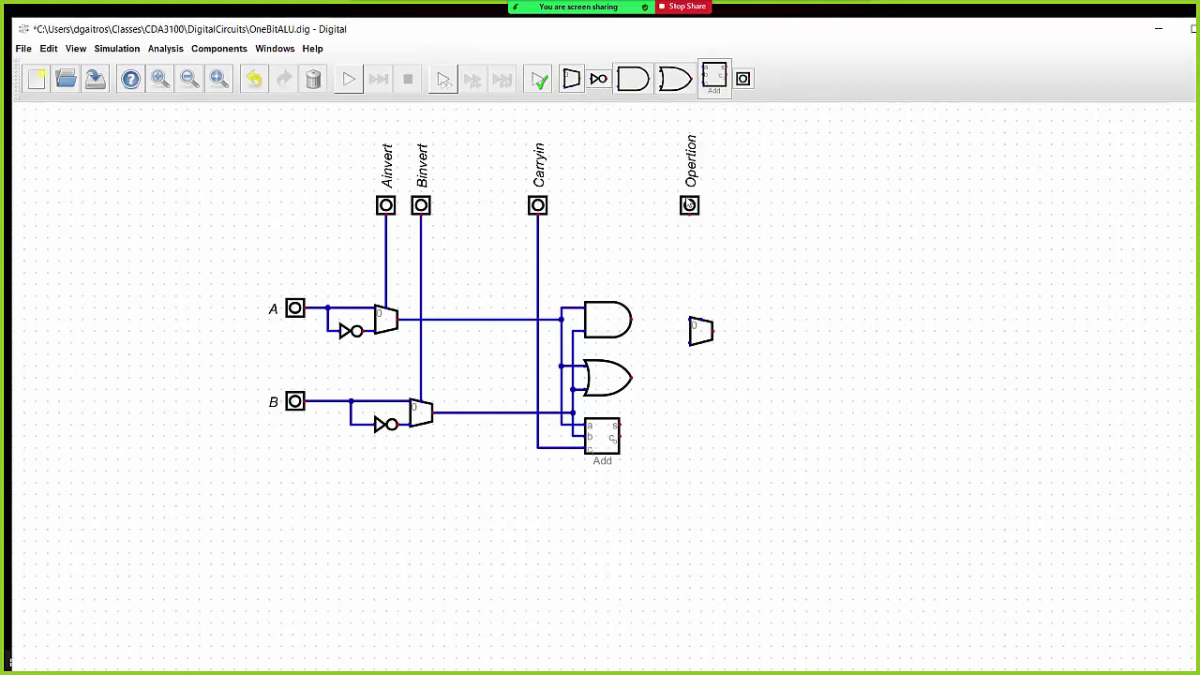
drag(689, 204, 701, 204)
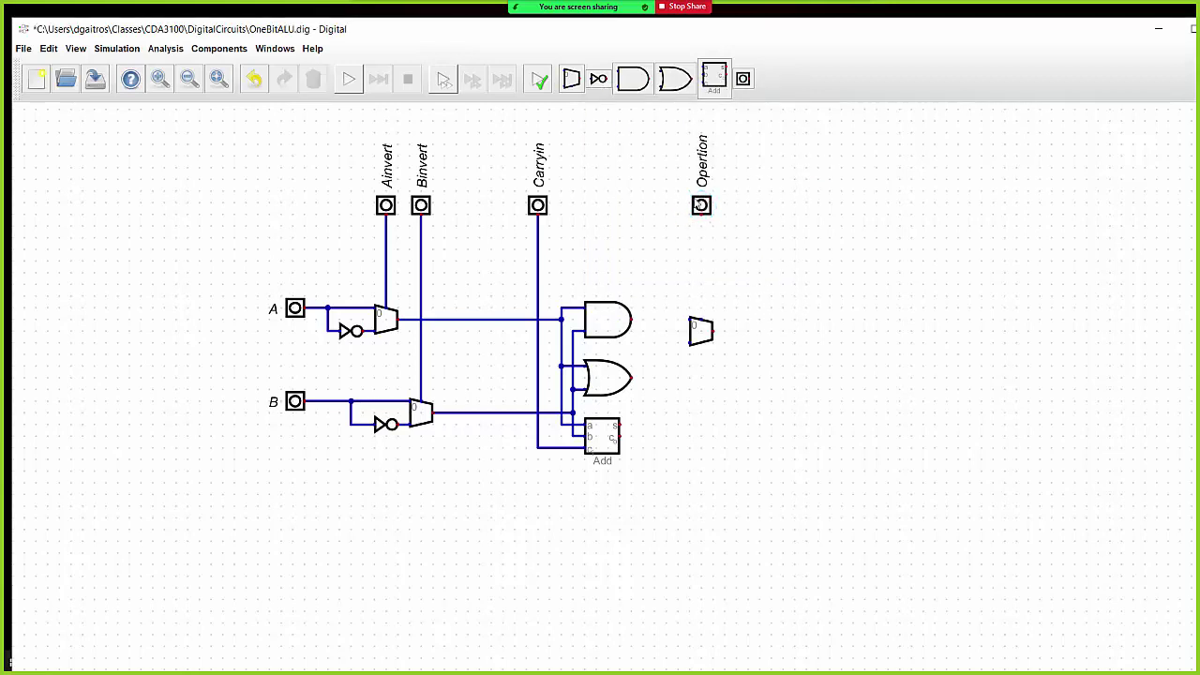
click(701, 218)
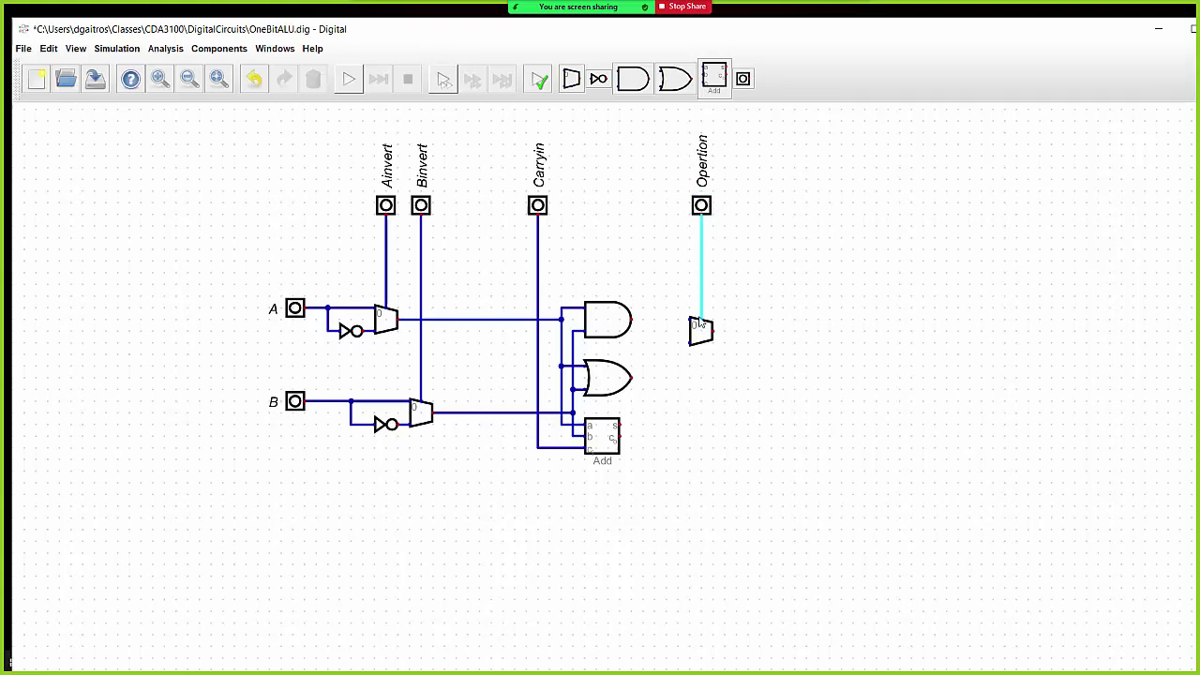
click(702, 323)
Set the output multiplexer to 2 selector bits, giving it four inputs.
right_click(697, 330)
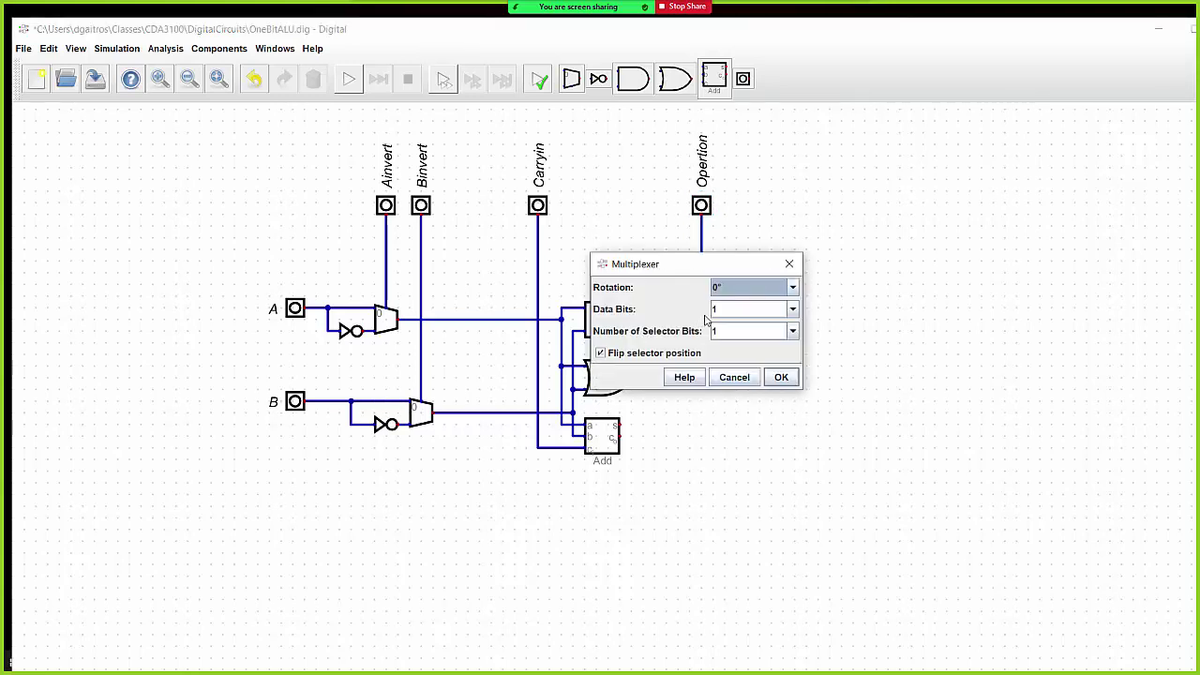
click(792, 333)
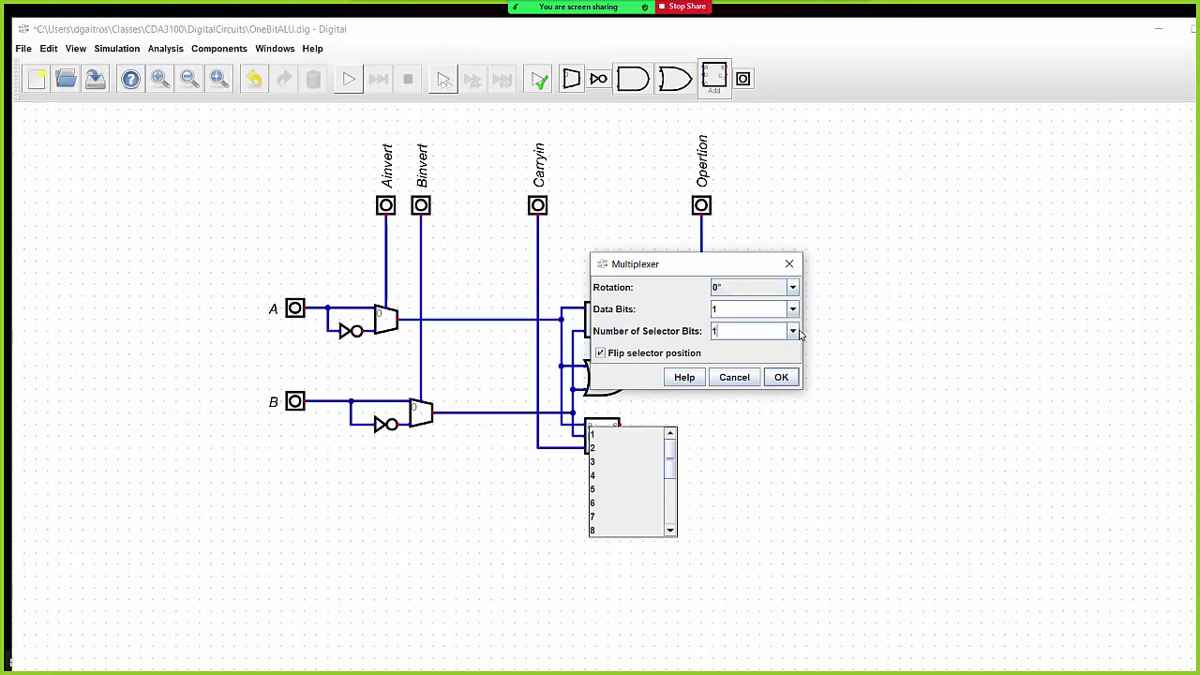
click(620, 450)
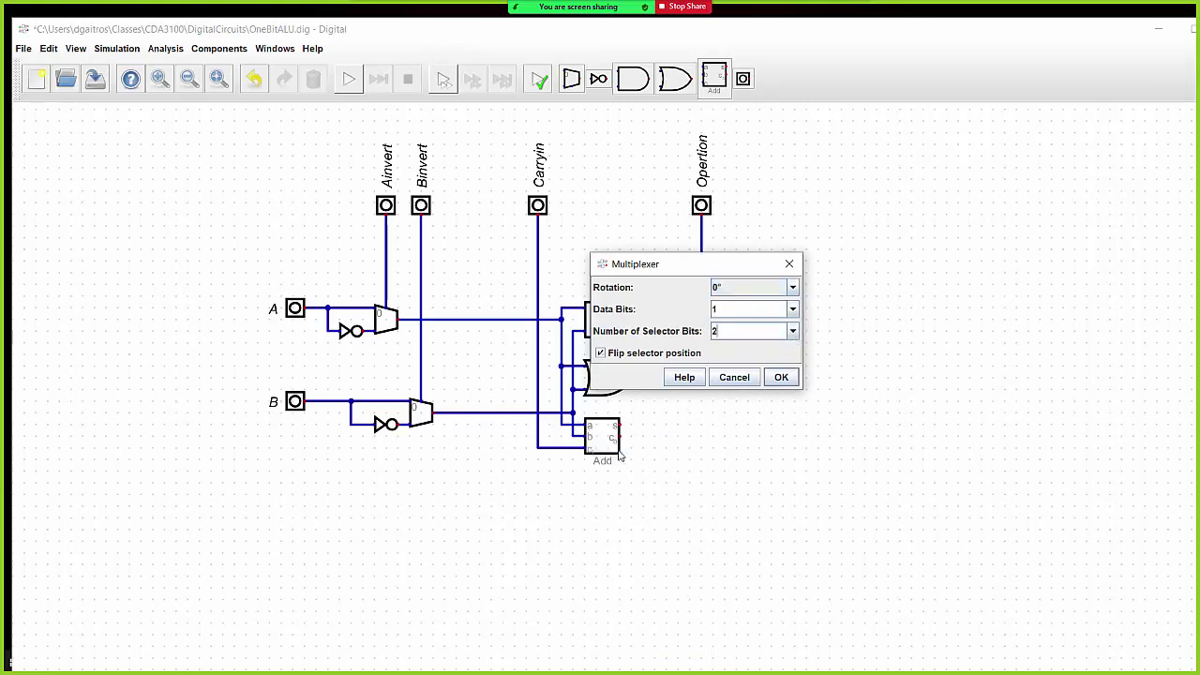
click(781, 377)
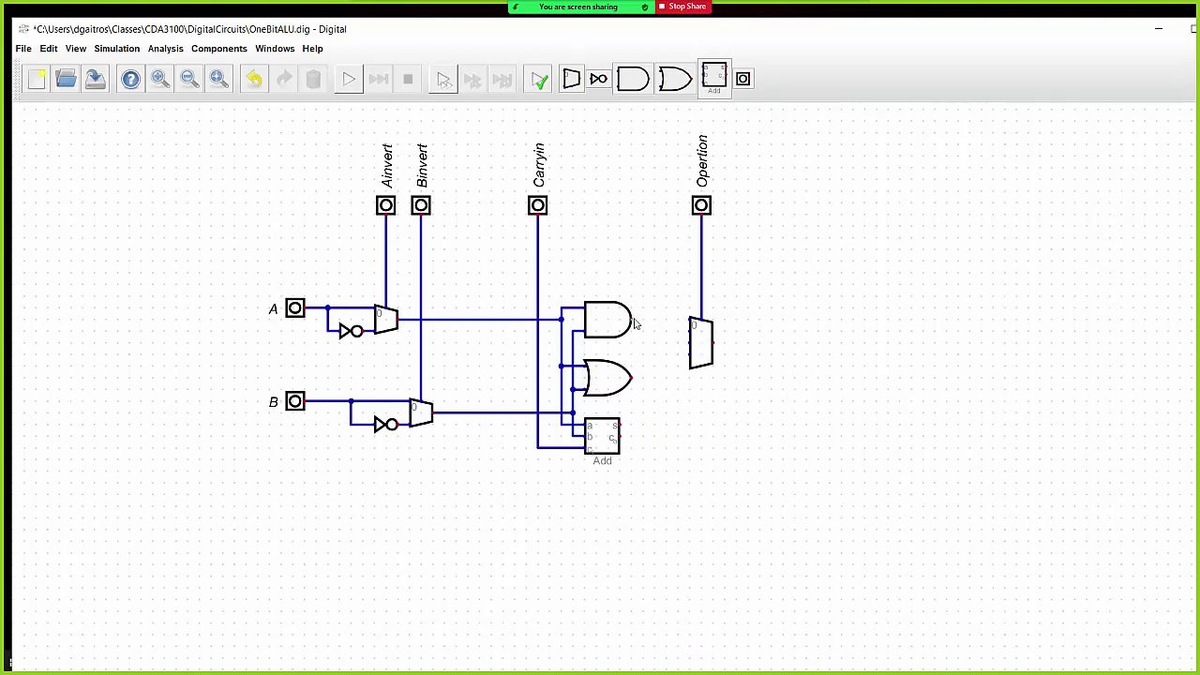
Wire the AND, OR and adder sum outputs into three data inputs of the output multiplexer.
drag(635, 323, 693, 321)
drag(635, 381, 691, 333)
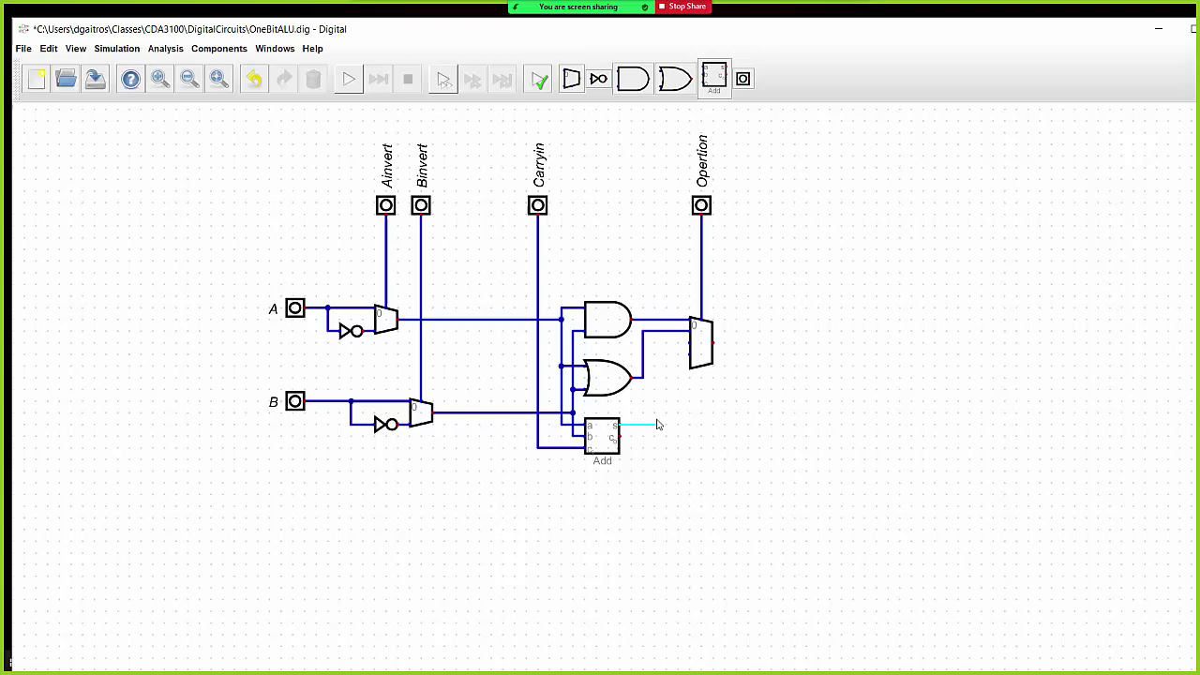
click(655, 425)
click(654, 344)
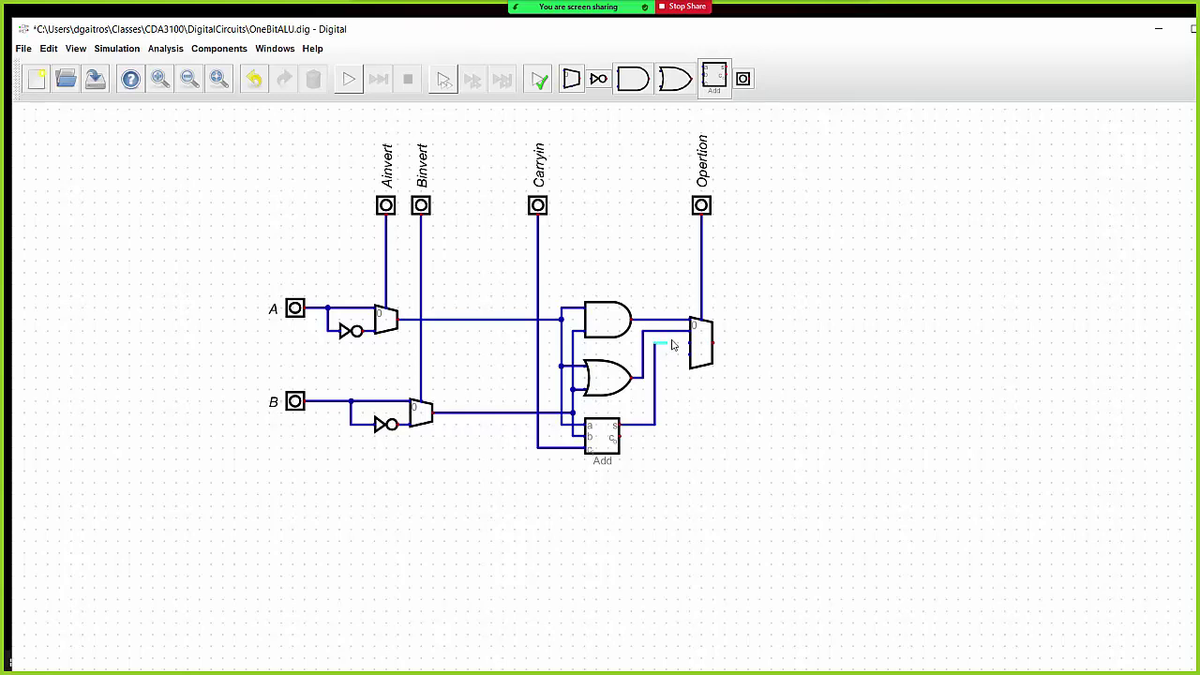
click(690, 345)
Place a Not Connected marker beside the output multiplexer.
click(221, 49)
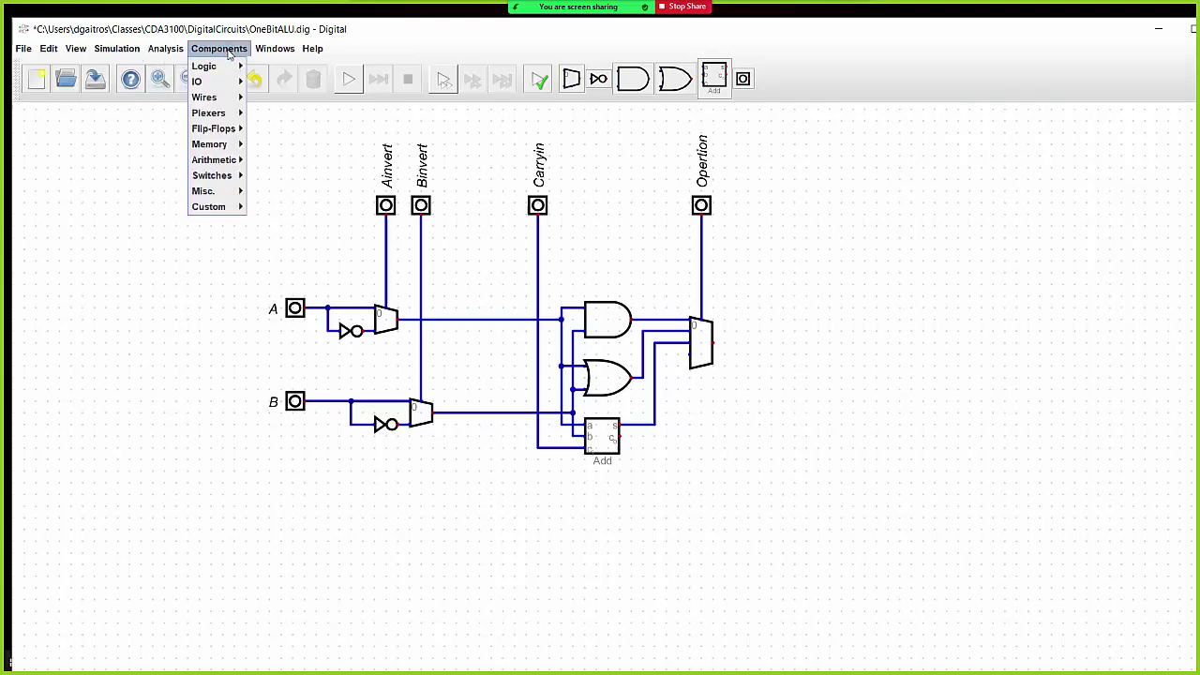
mouse_move(233, 83)
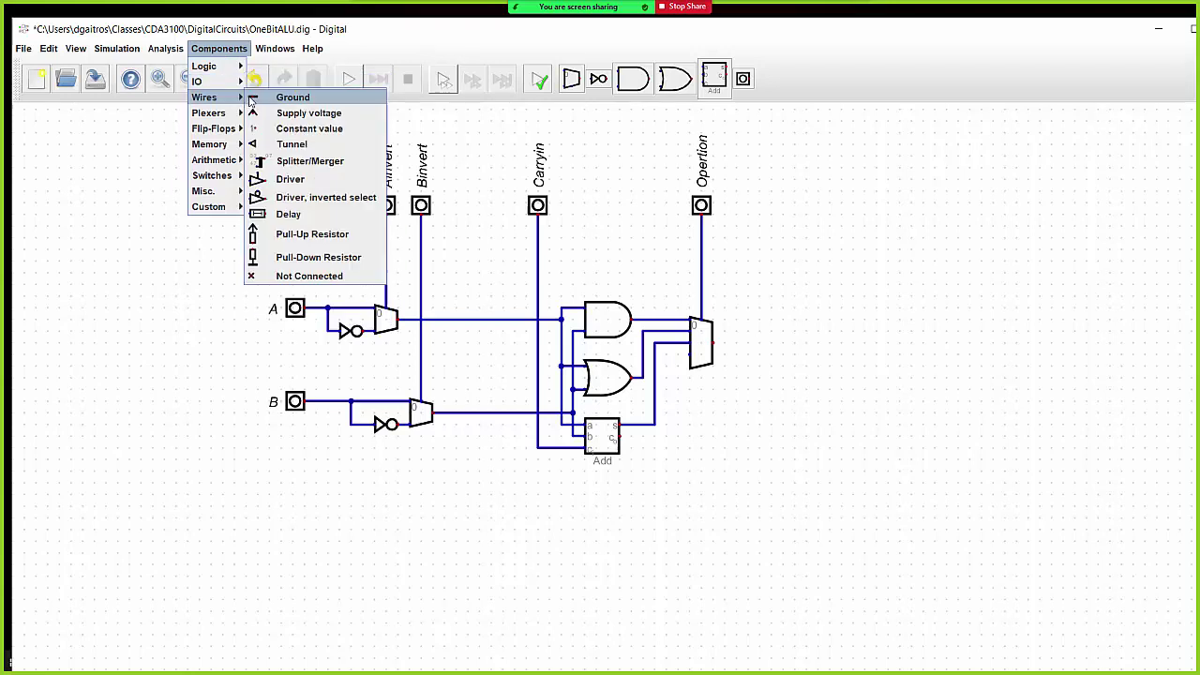
click(302, 275)
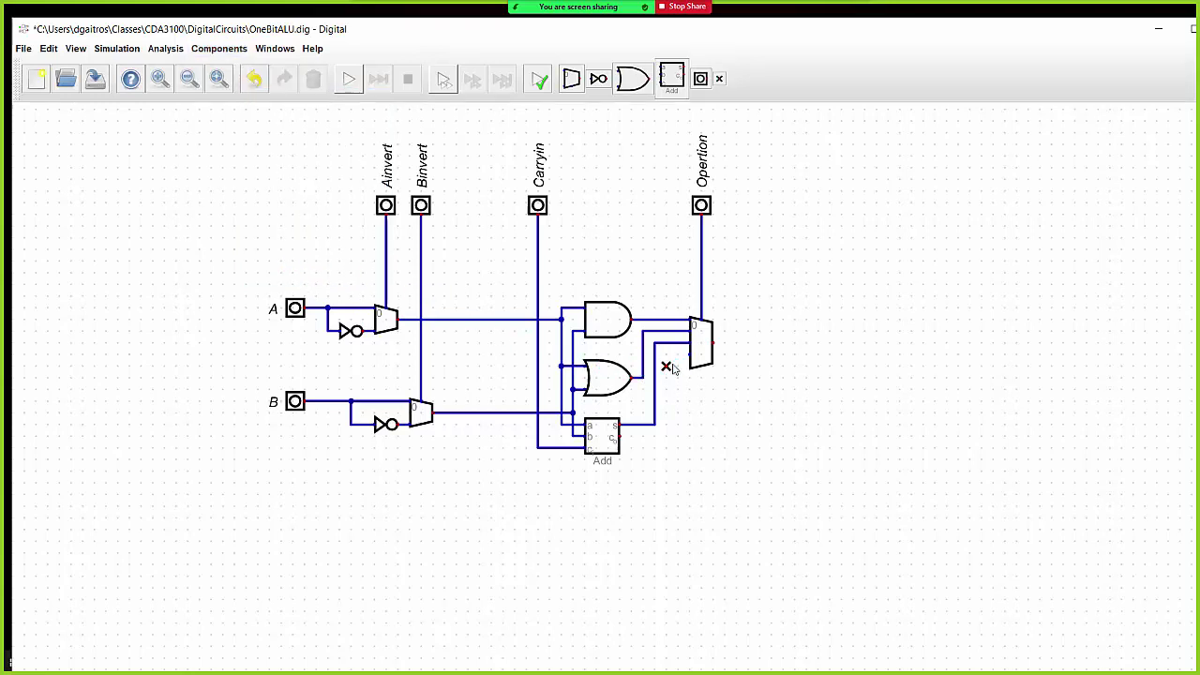
click(676, 369)
Draw a wire from the multiplexer's unused fourth input toward the Not Connected marker.
click(688, 369)
click(684, 355)
click(668, 367)
click(219, 50)
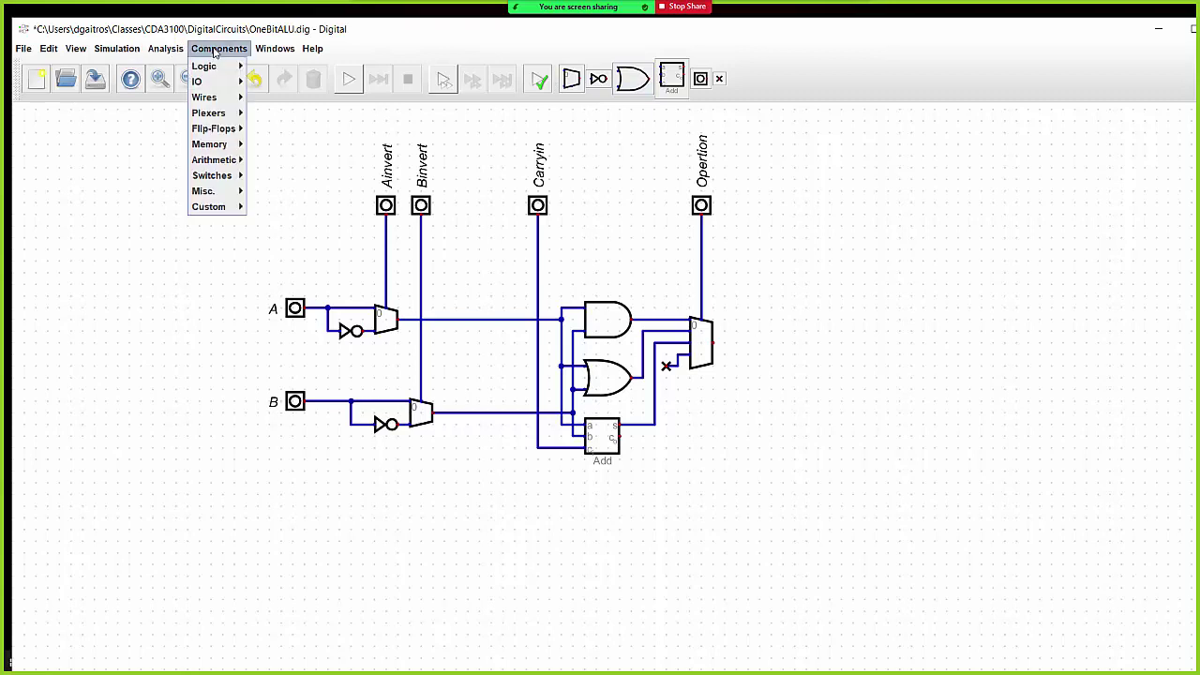
Add an LED right of the multiplexer and connect the multiplexer output to it.
mouse_move(224, 83)
click(272, 98)
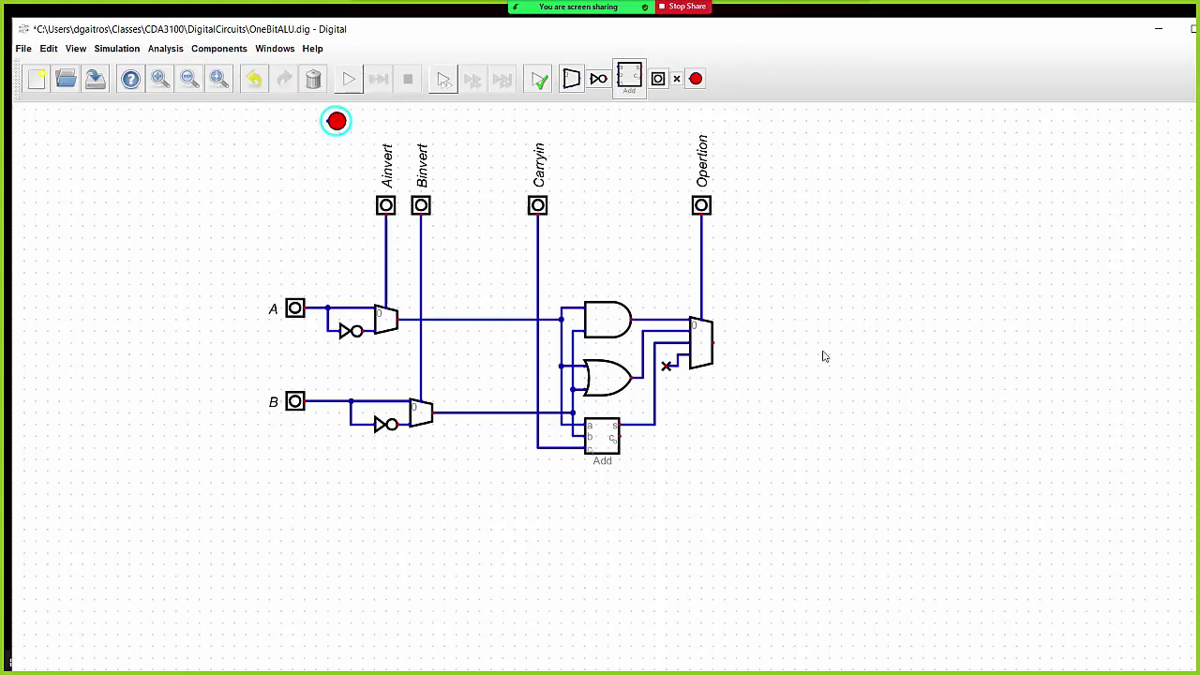
click(763, 345)
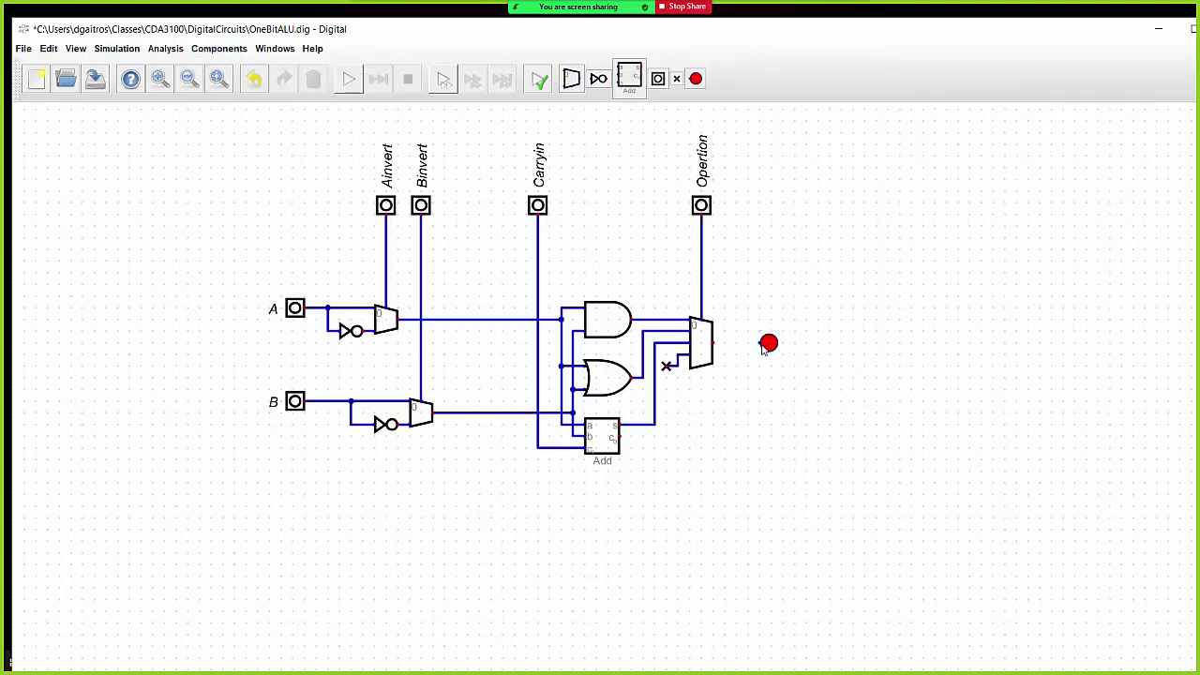
click(762, 344)
click(713, 343)
Add a second LED below the first and connect the adder's carry-out to it.
click(696, 79)
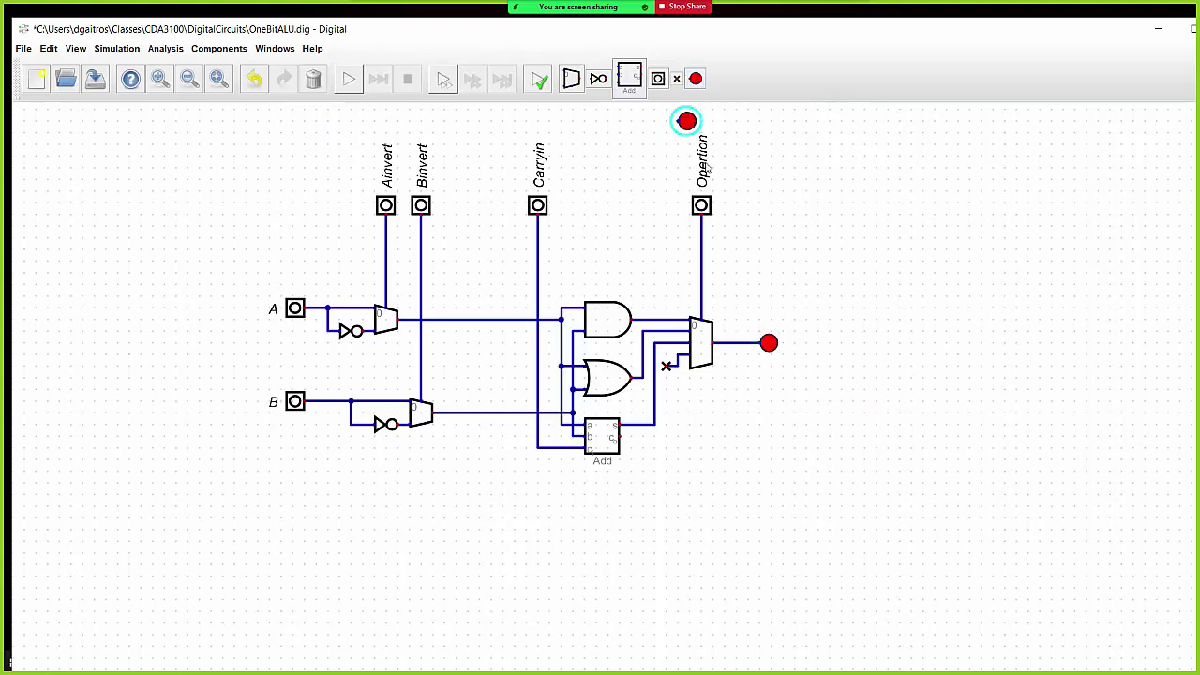
click(777, 449)
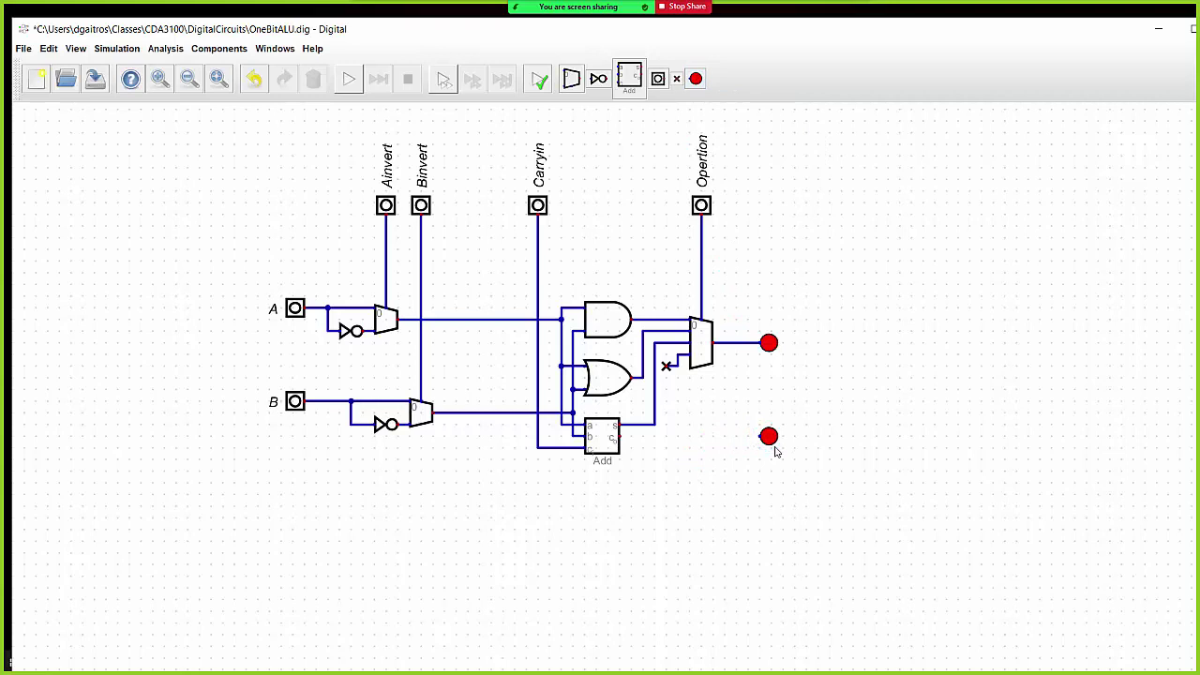
click(620, 437)
click(765, 437)
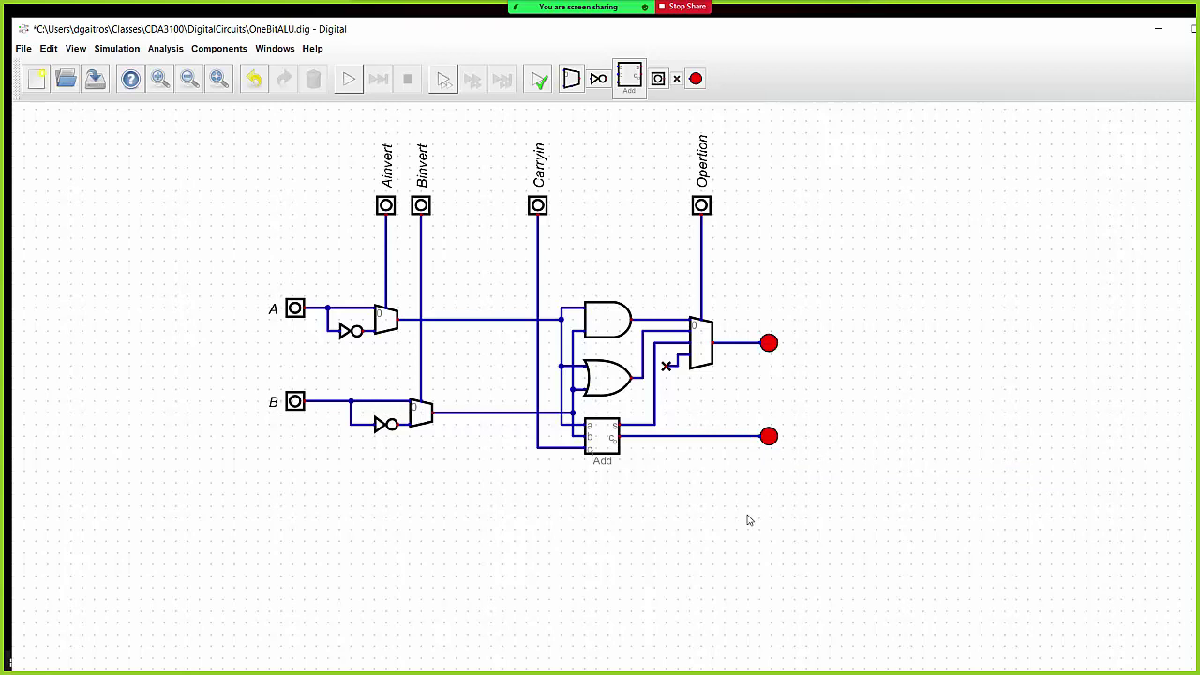
Start the simulation and test the AND result with A at 1 and B toggled to 1, then 0.
click(114, 52)
click(136, 105)
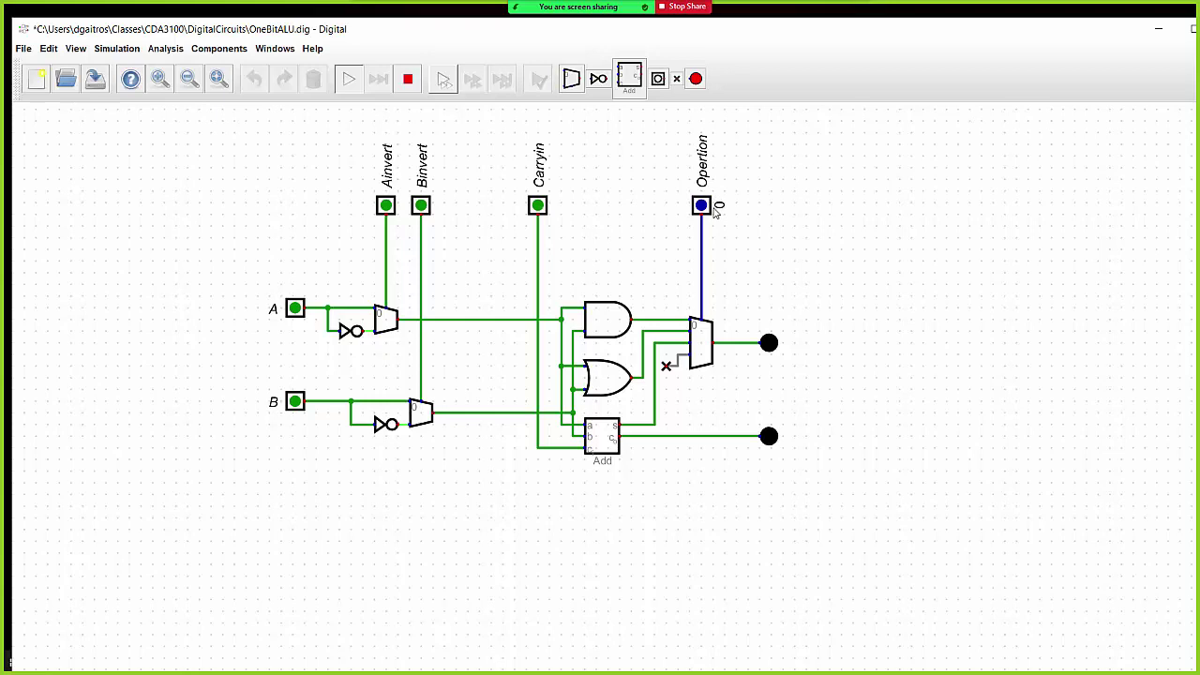
mouse_move(607, 325)
click(296, 308)
click(295, 401)
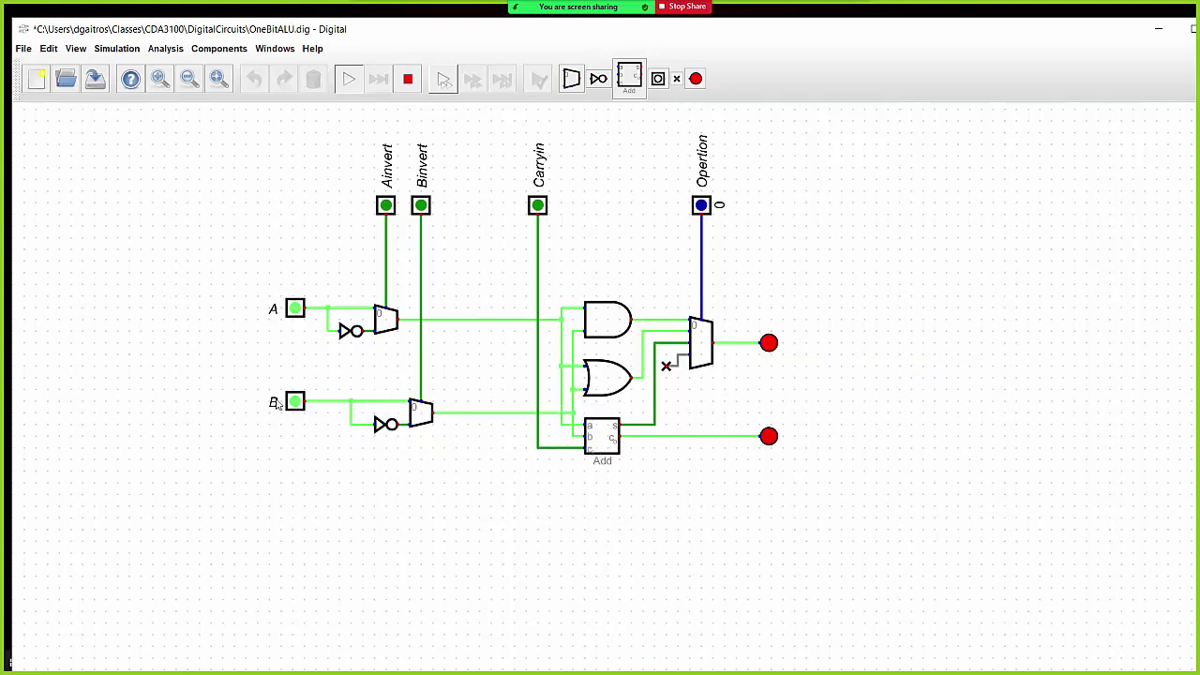
click(293, 402)
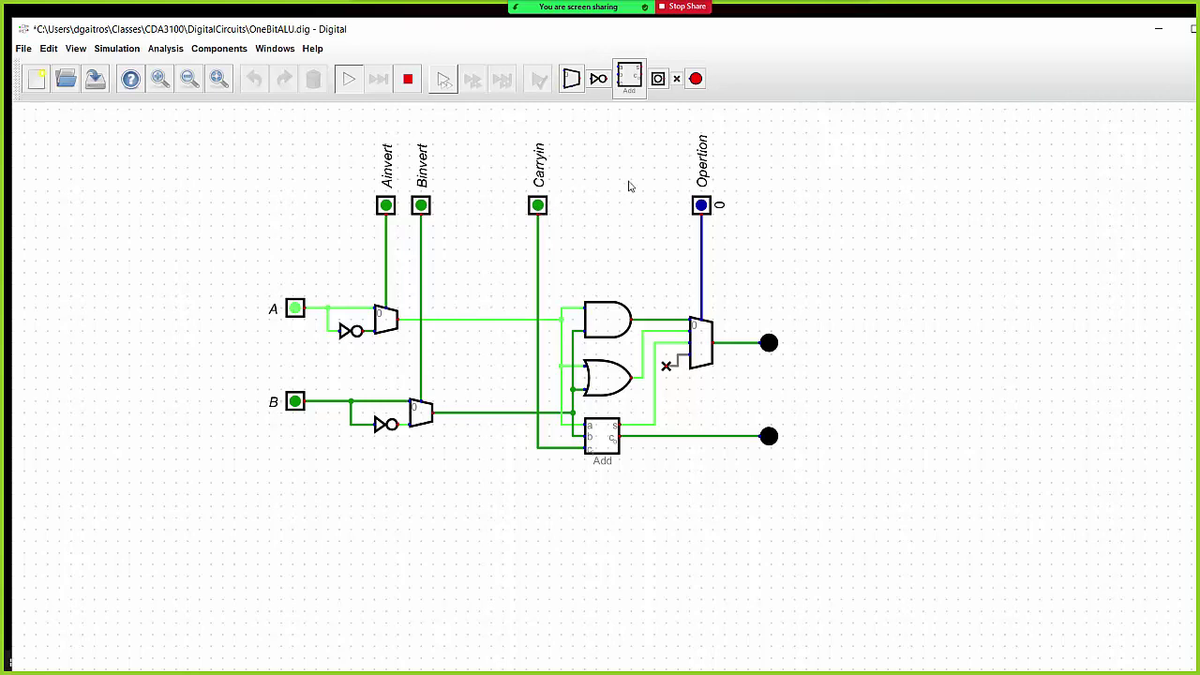
click(703, 205)
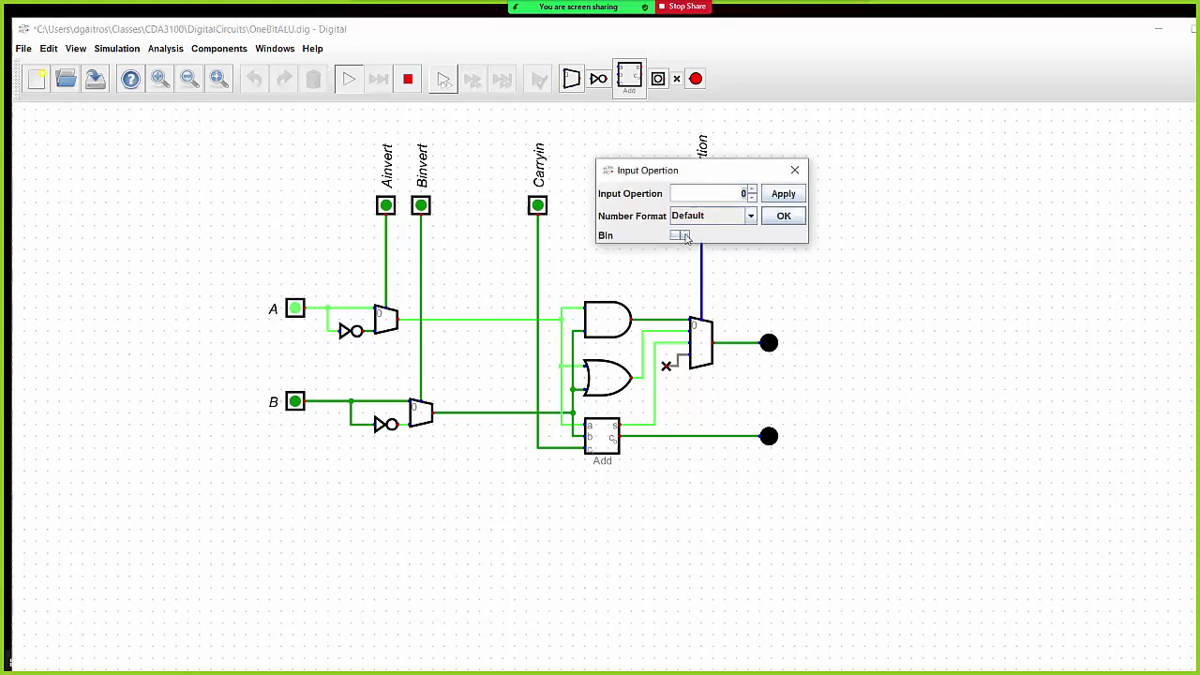
Set Opertion to 1 to select OR, then test with B at 1, A at 0, and B back to 0.
click(681, 236)
click(784, 216)
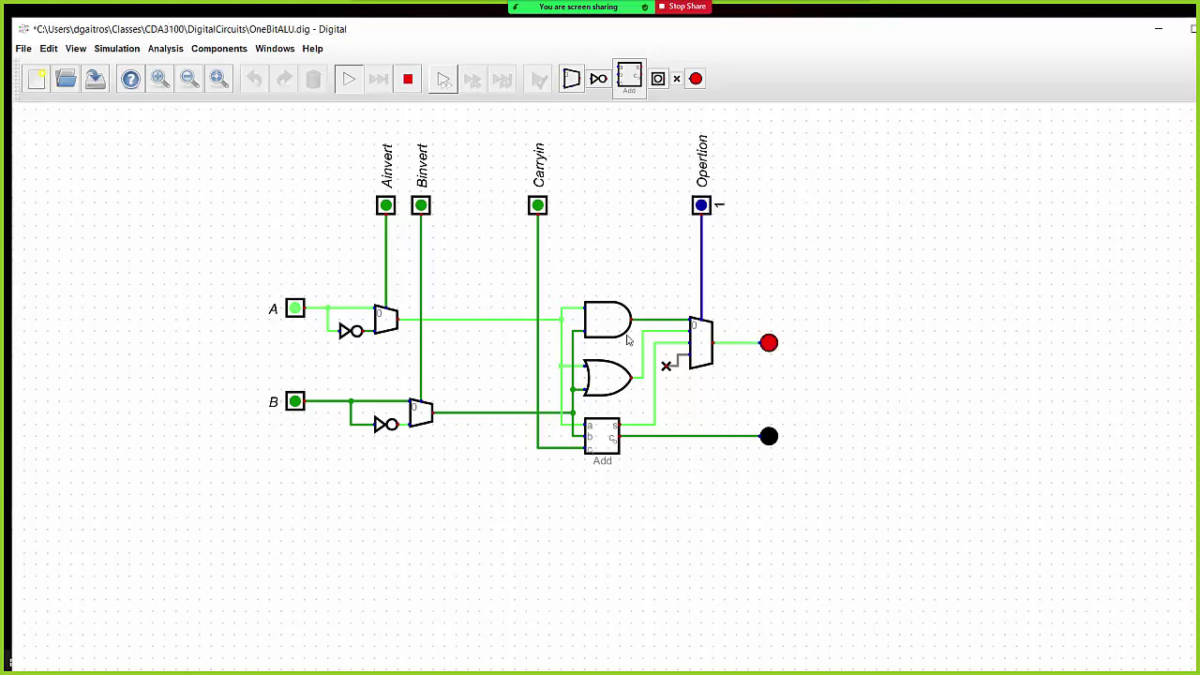
click(296, 403)
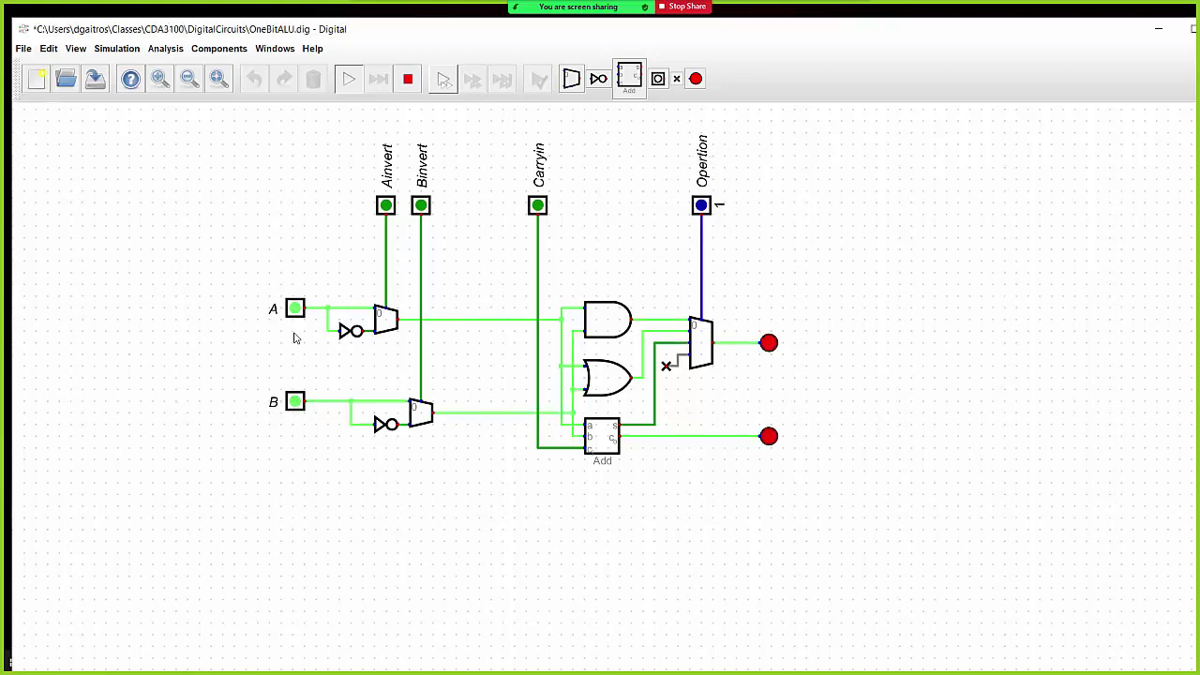
click(300, 314)
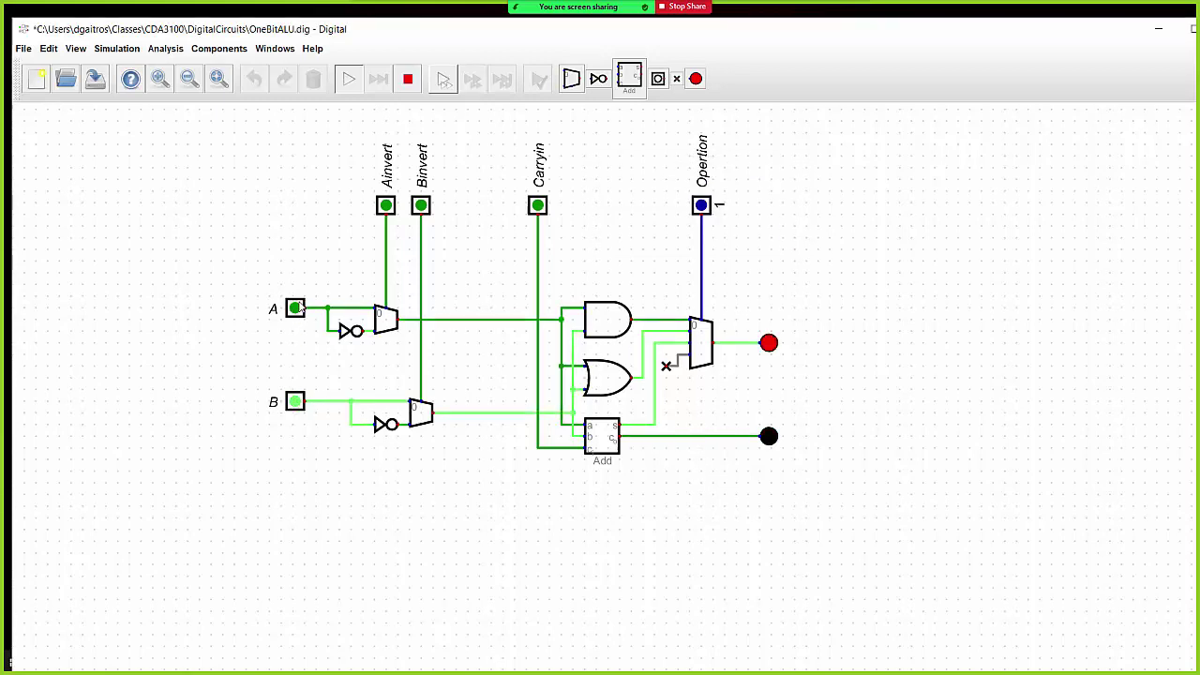
click(297, 405)
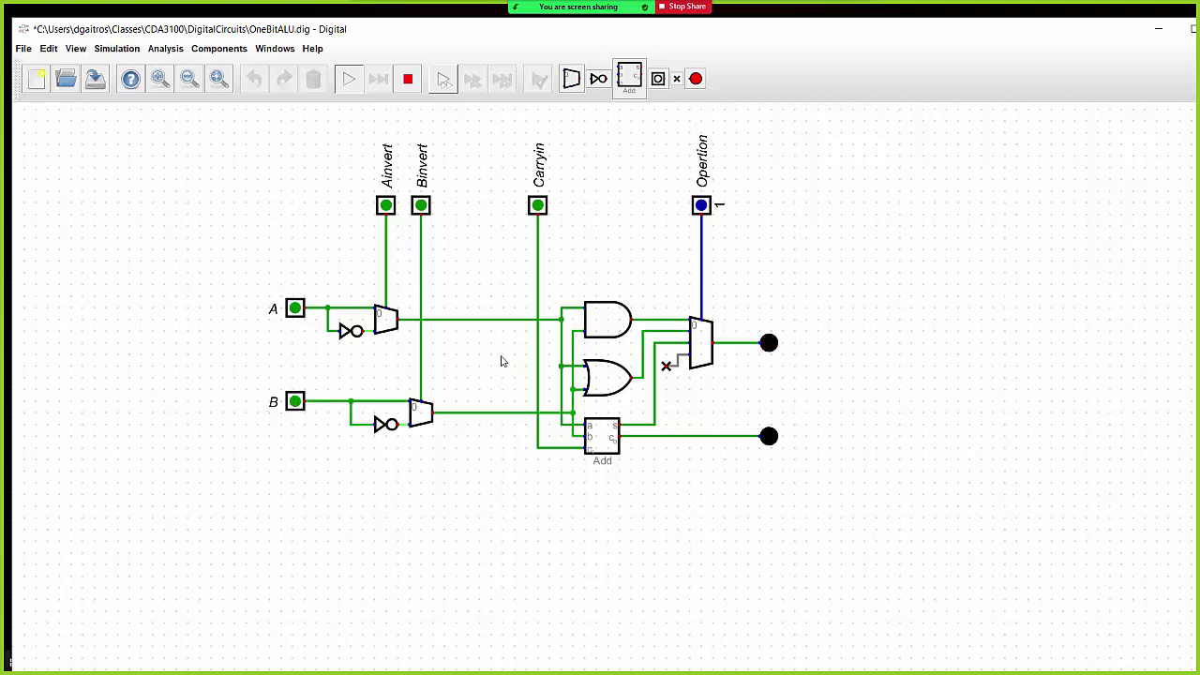
Turn Carryin on and retest OR with A at 1 and B toggled to 1, then 0.
click(538, 208)
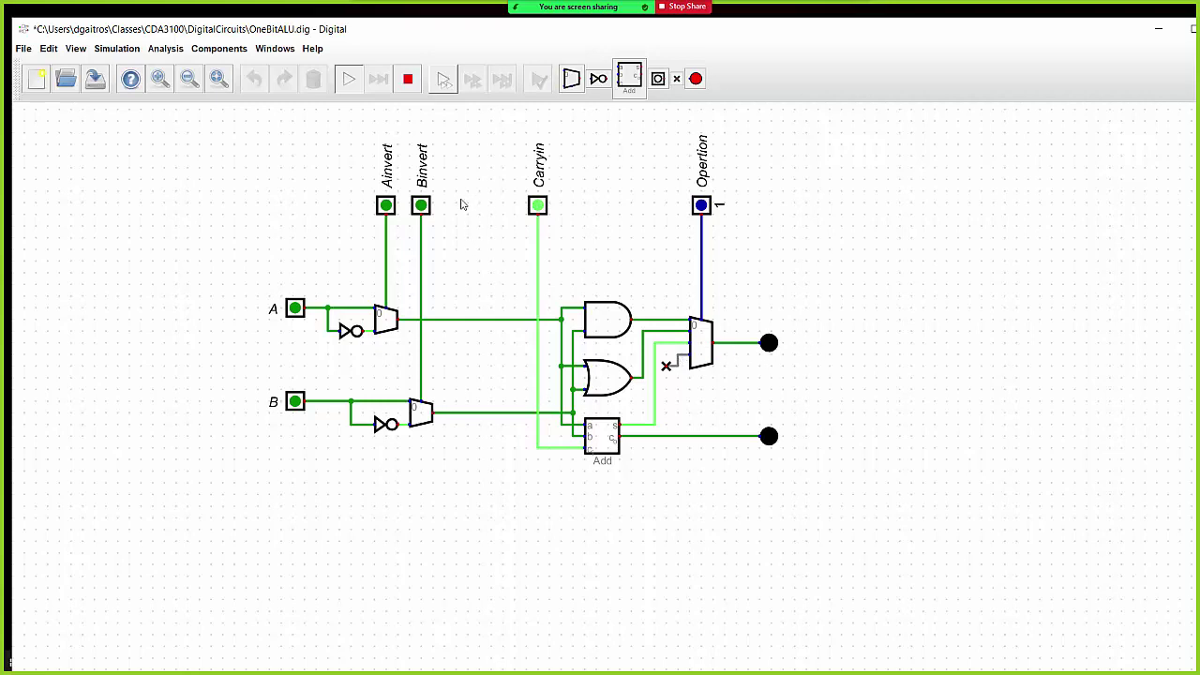
click(296, 307)
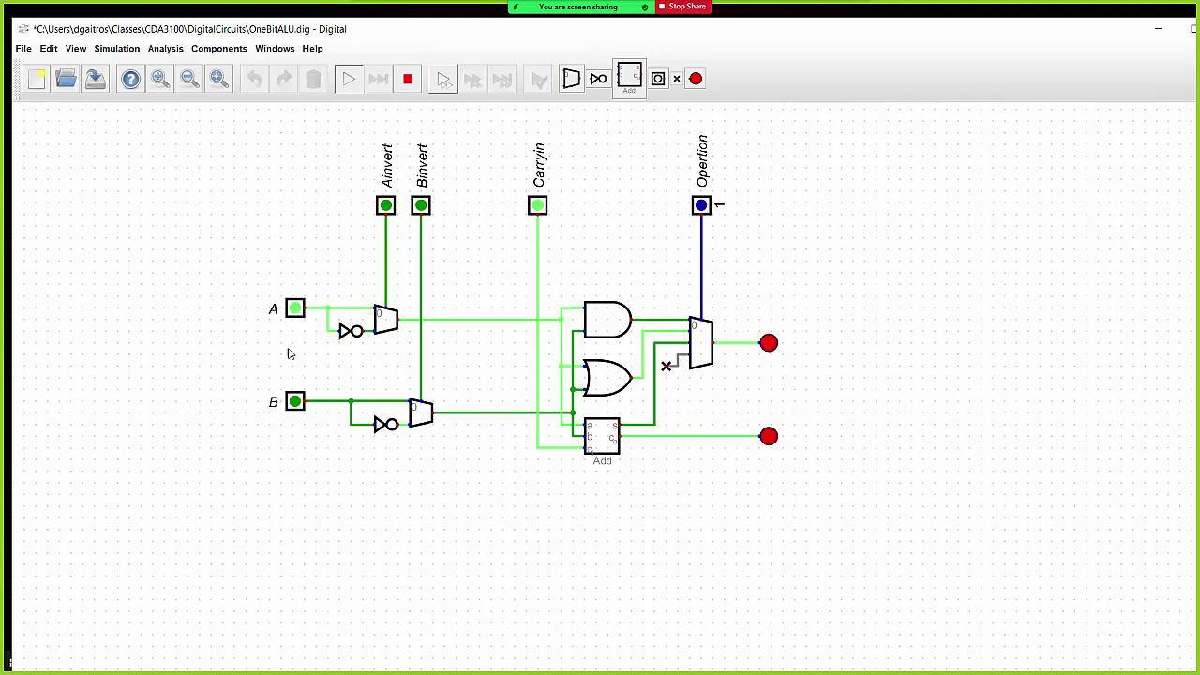
click(295, 402)
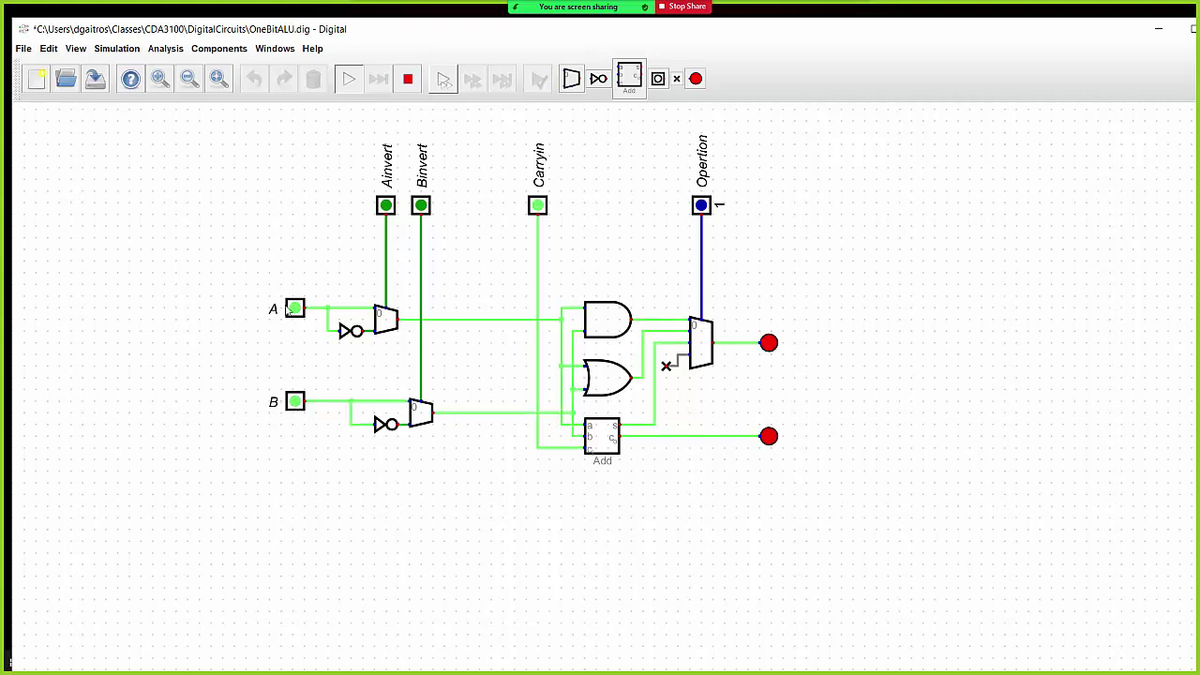
click(295, 403)
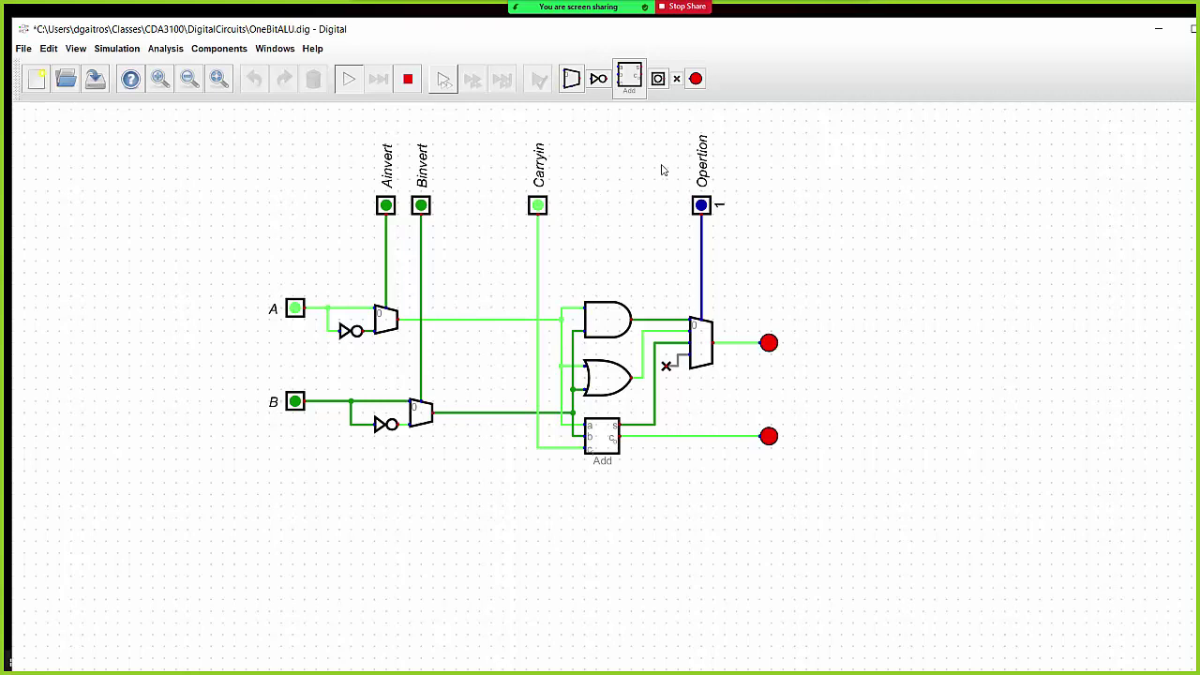
Set the Opertion input to 2 (binary 10) to select the adder.
click(707, 208)
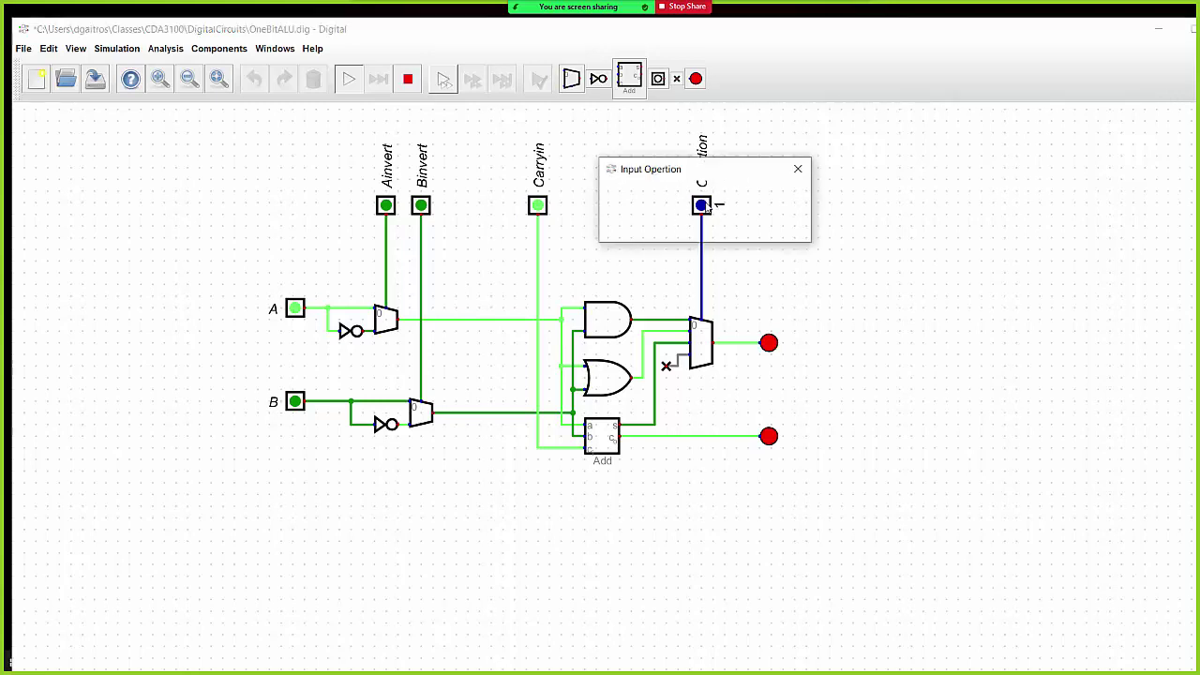
click(678, 233)
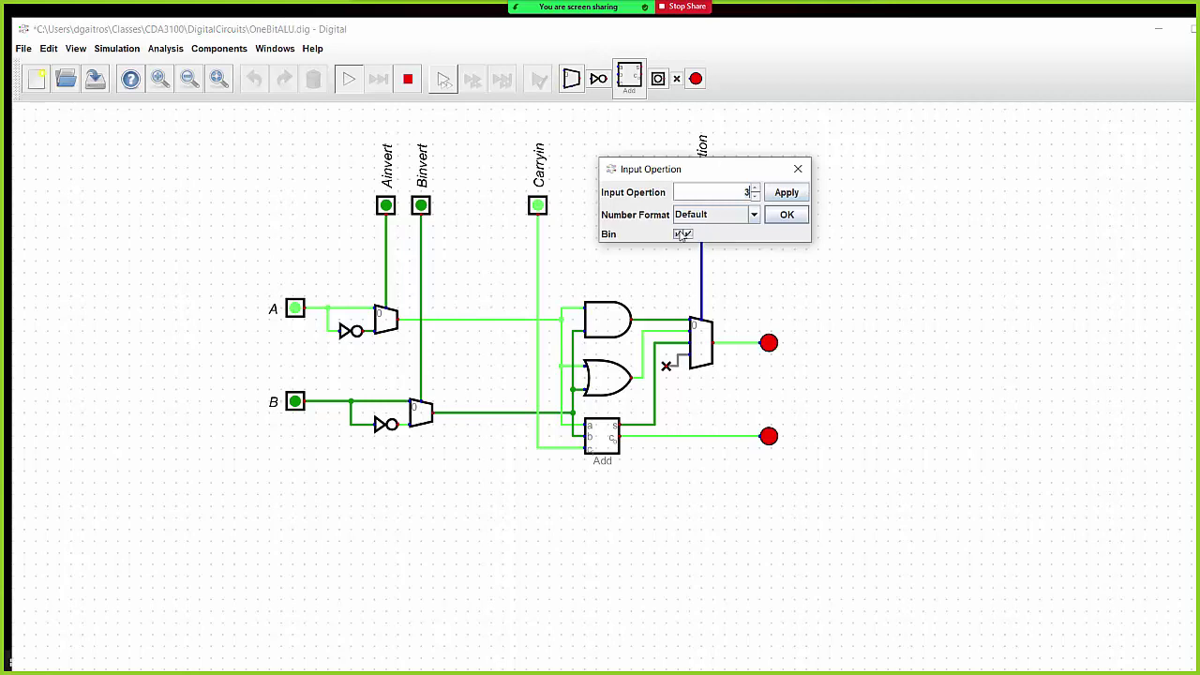
click(689, 234)
click(786, 215)
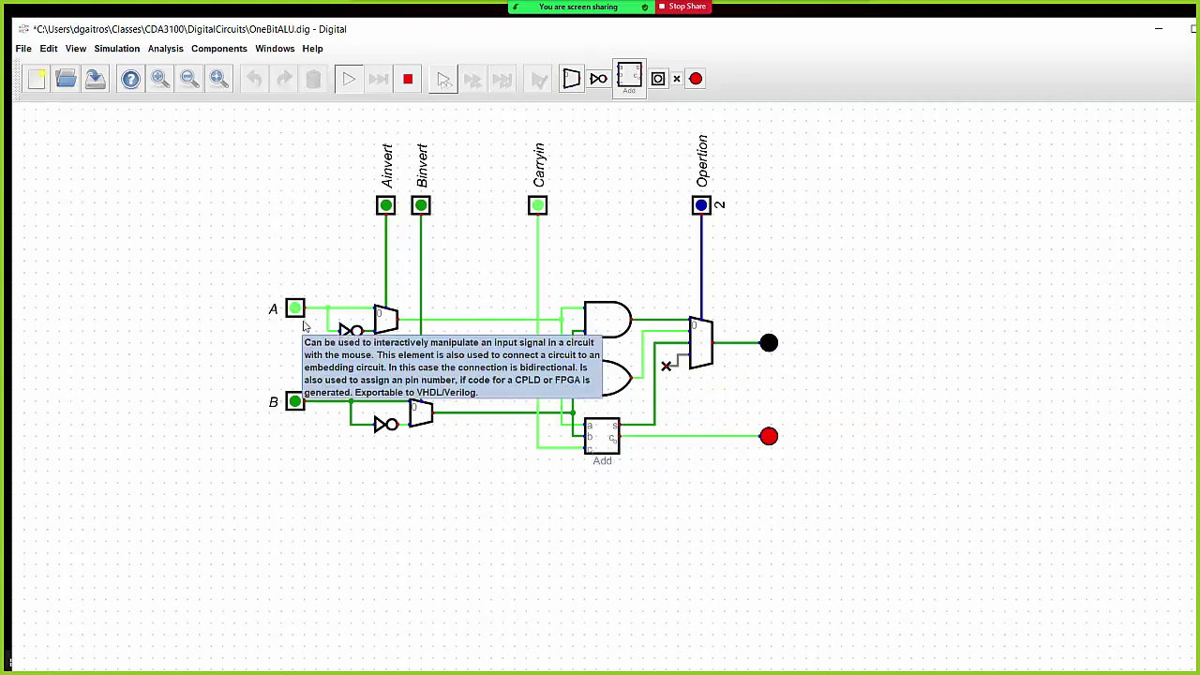
Set input B to 1 and turn on both Ainvert and Binvert.
click(296, 402)
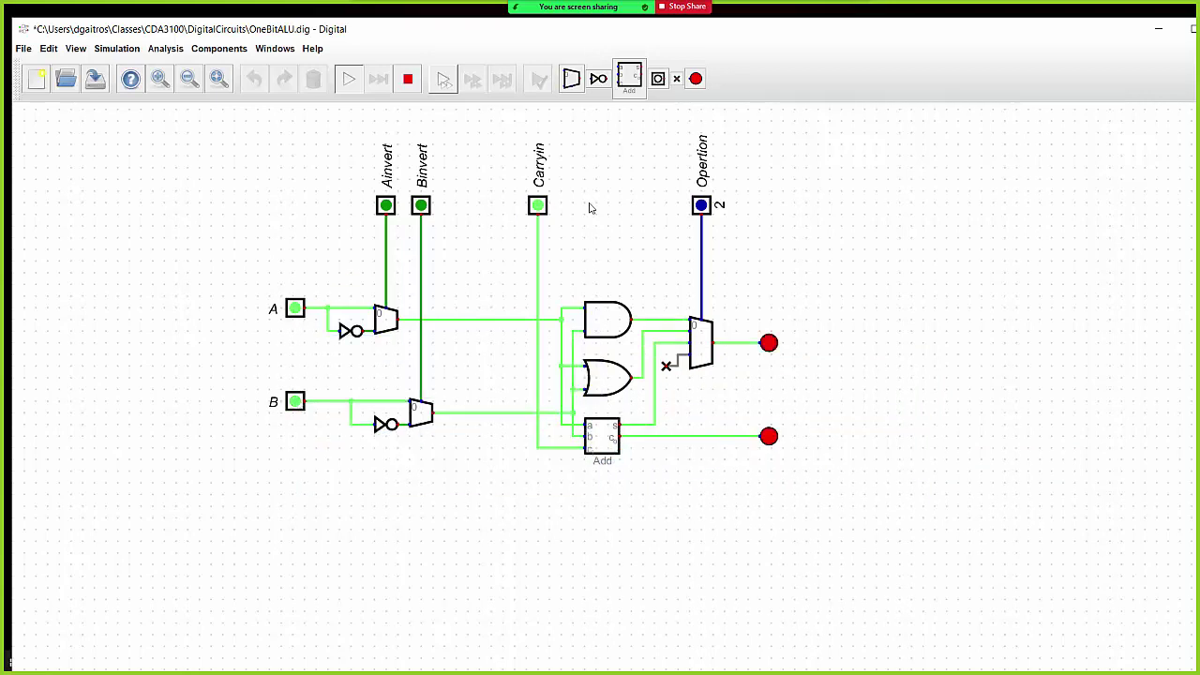
click(385, 205)
click(421, 206)
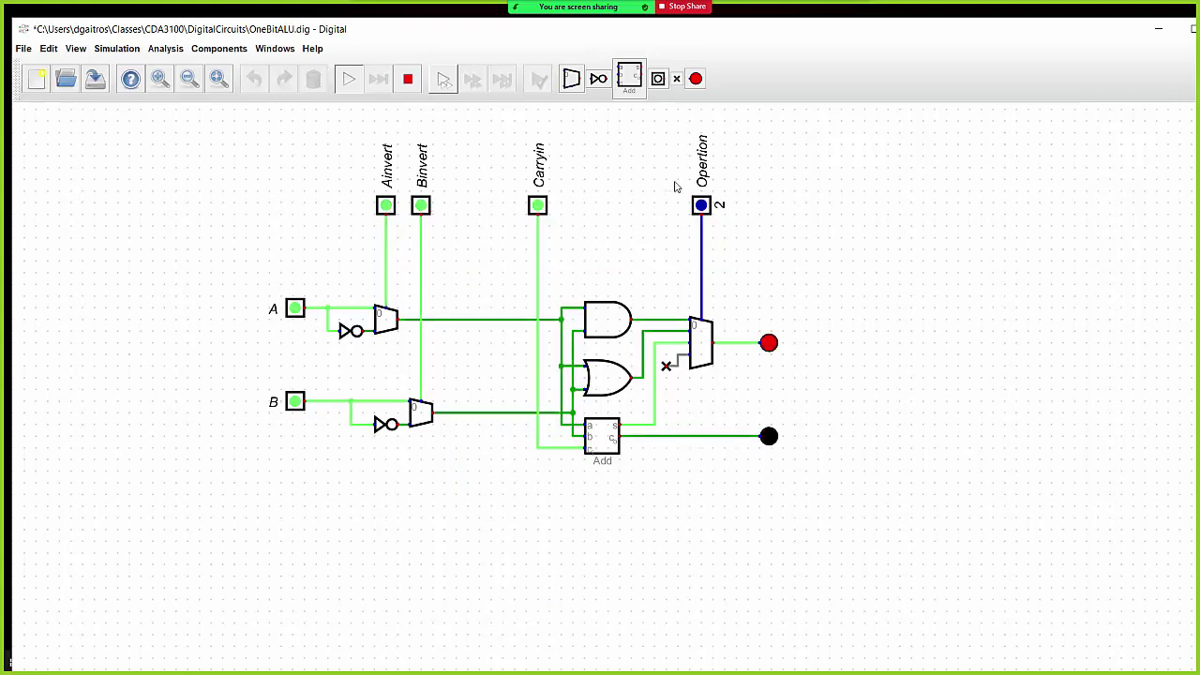
click(703, 204)
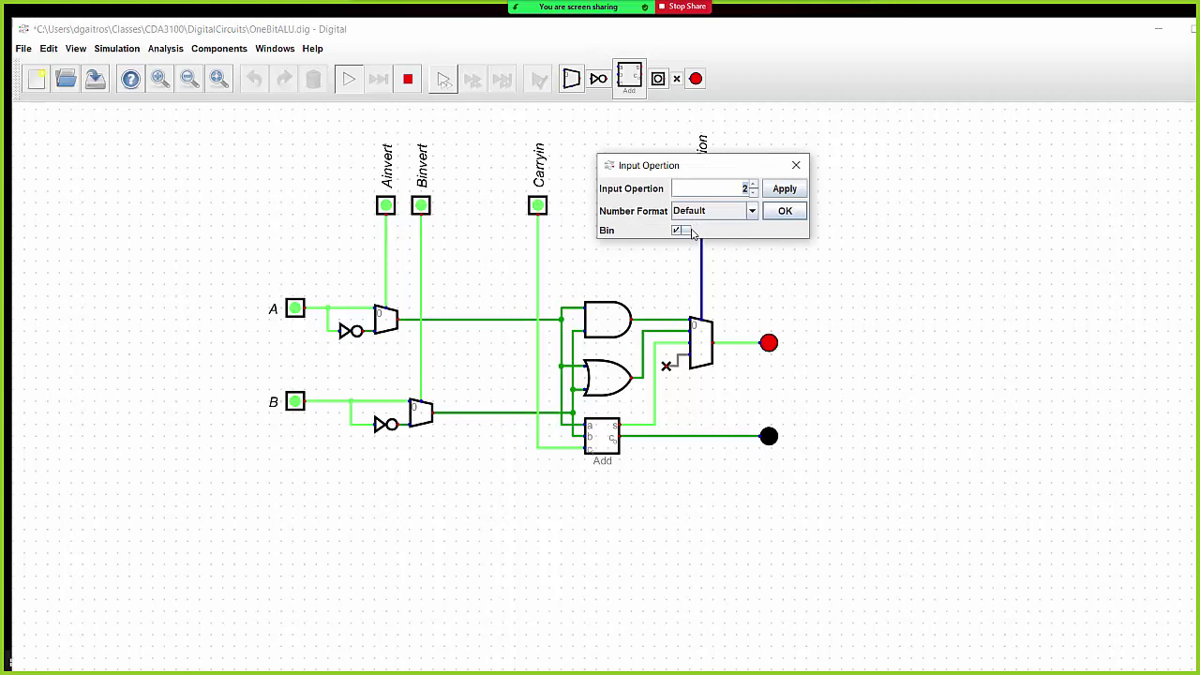
Apply Opertion 0 so the result and carry LEDs both read 0 for inverted A AND B.
click(786, 212)
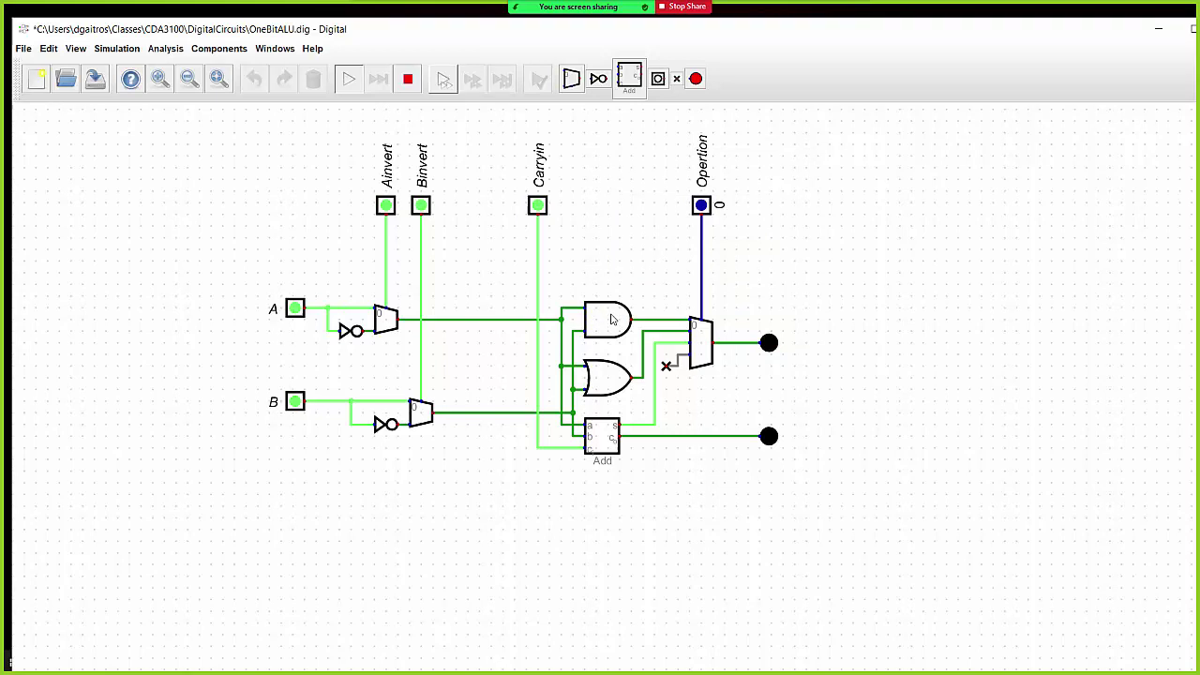
mouse_move(614, 317)
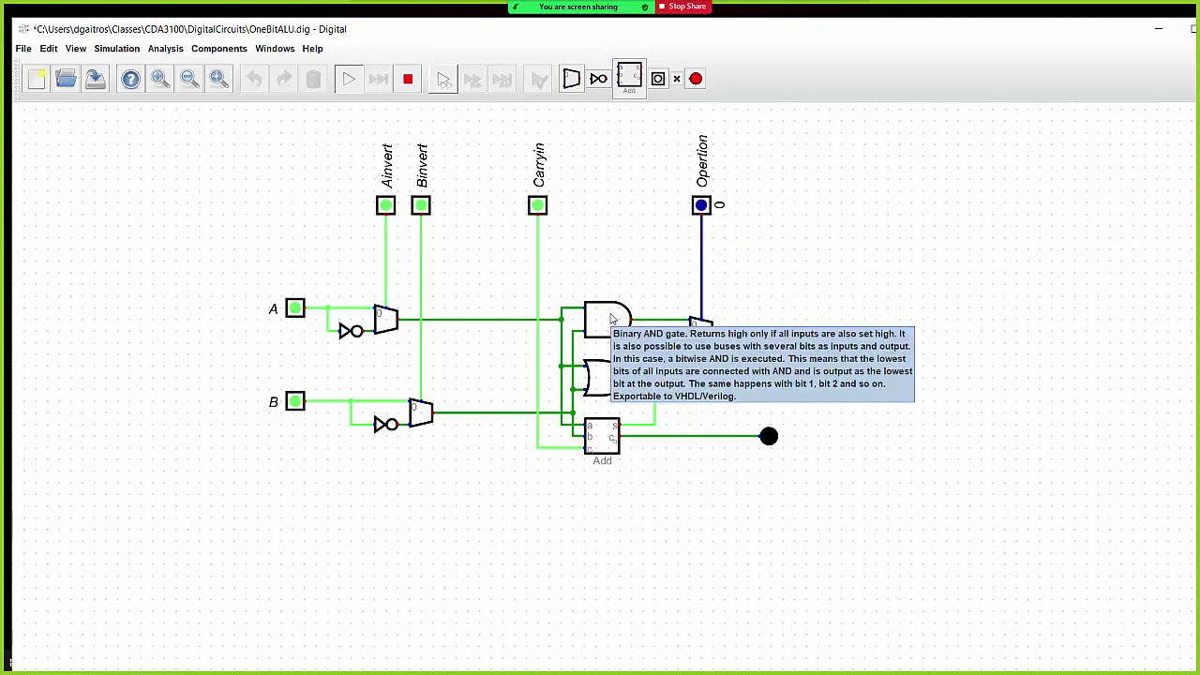